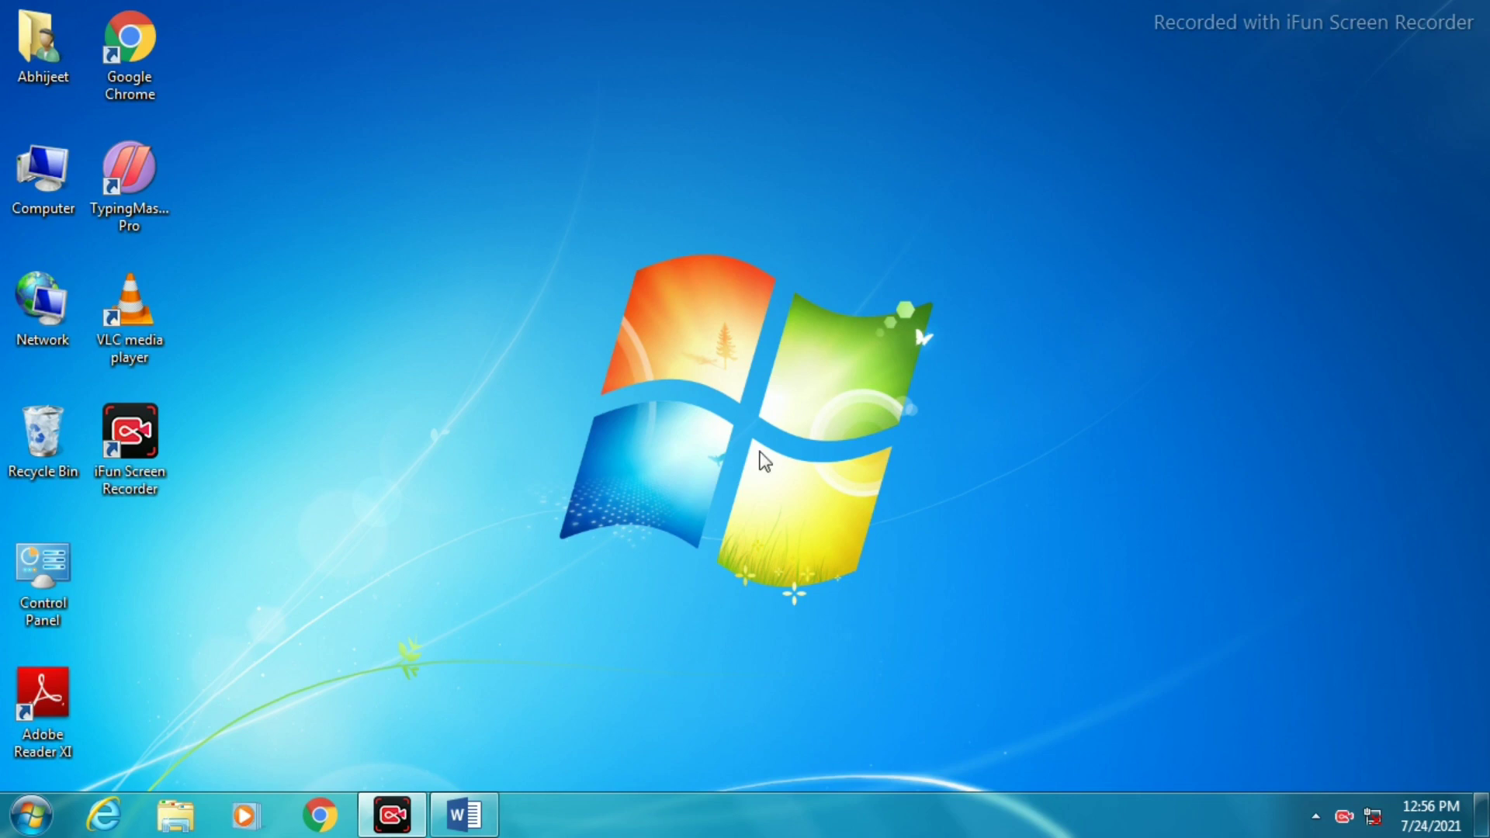
Step: Switch to the open resume in Word, select the entire document to check its extent across the pages, and clear the selection
mouse_move(459, 819)
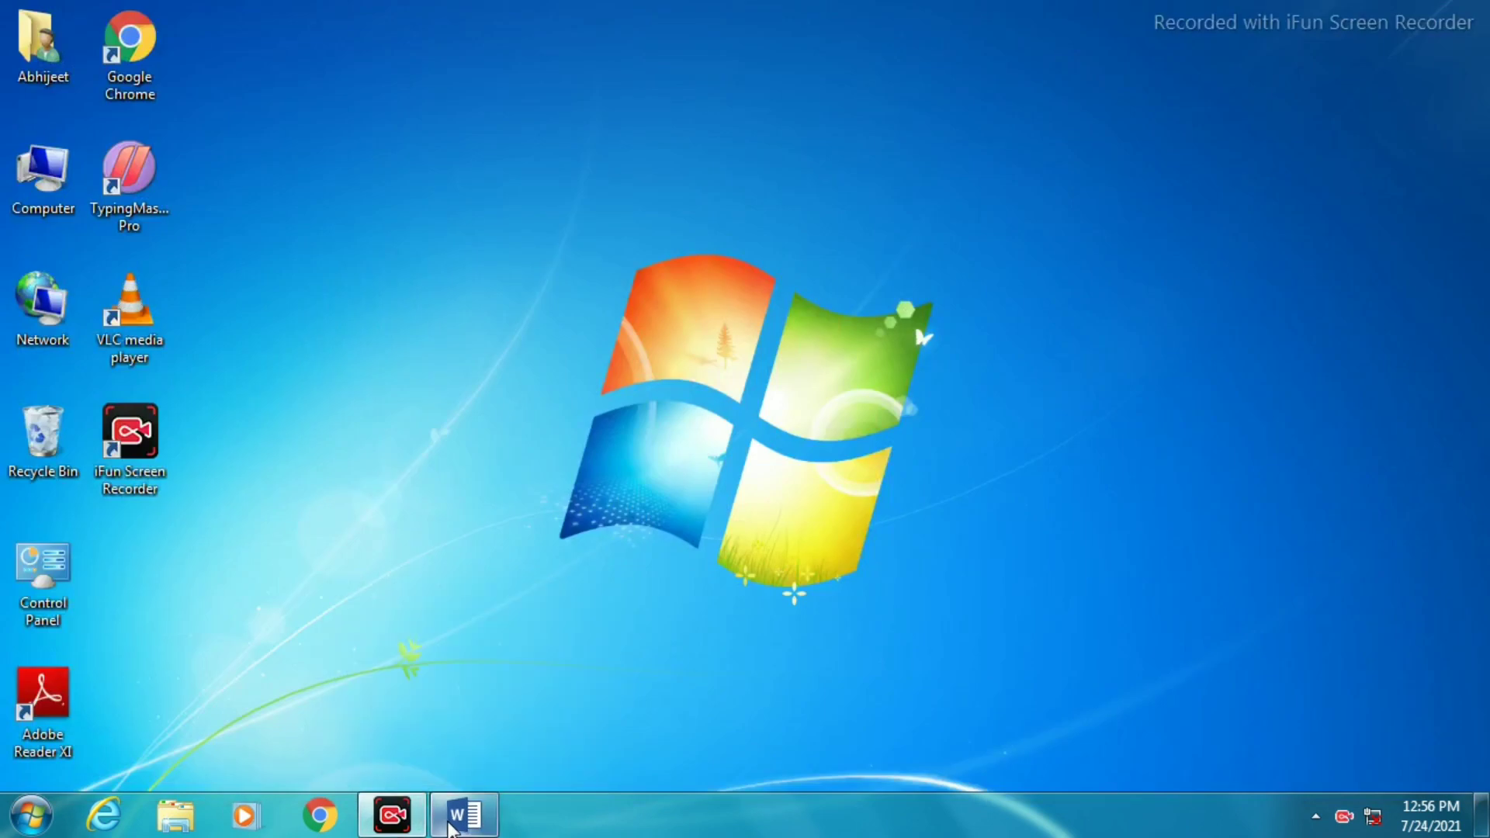
click(455, 822)
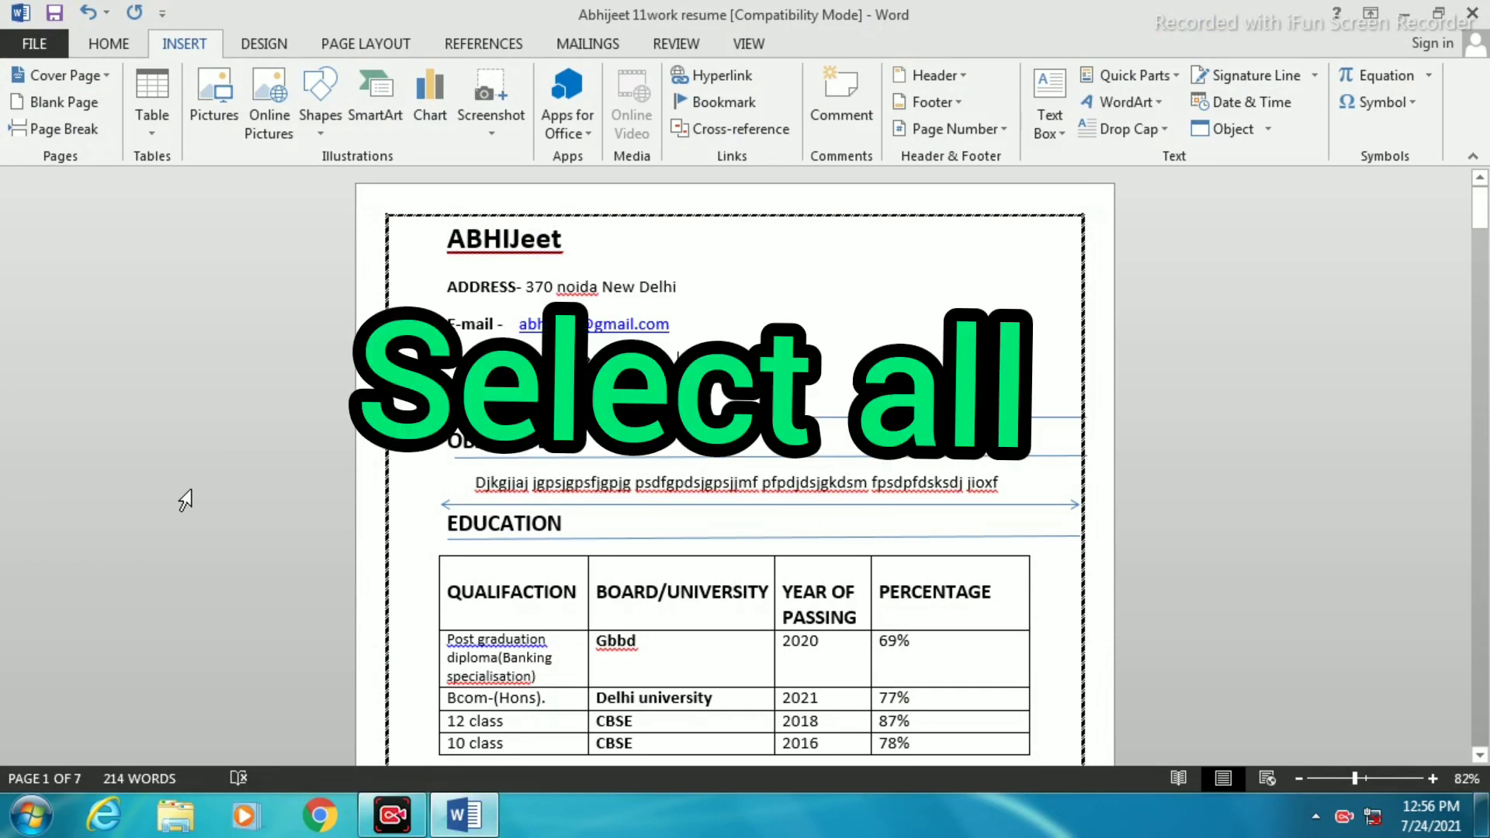
key(ctrl+a)
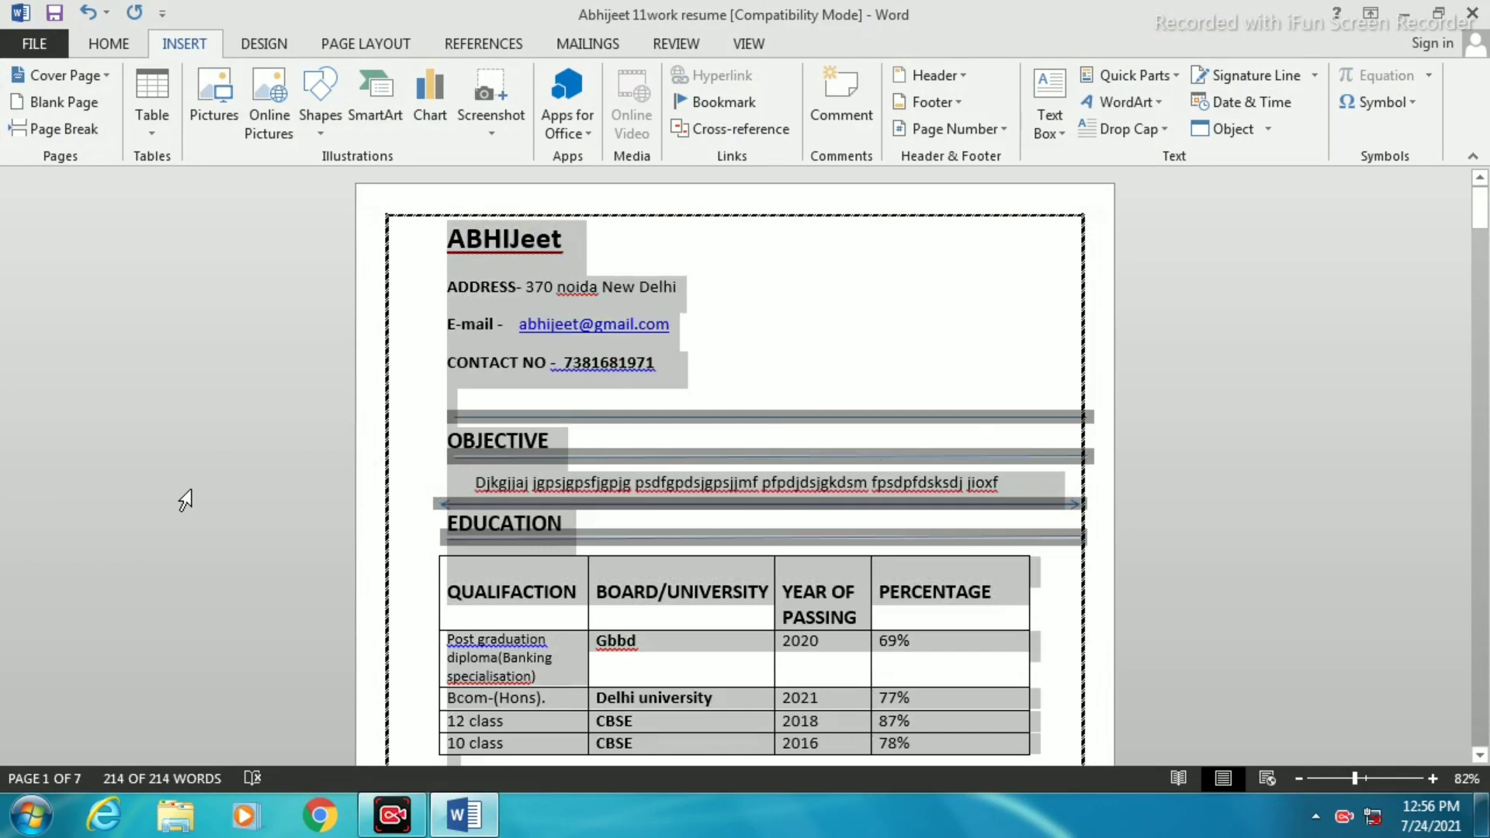
scroll(270, 468, down, 5)
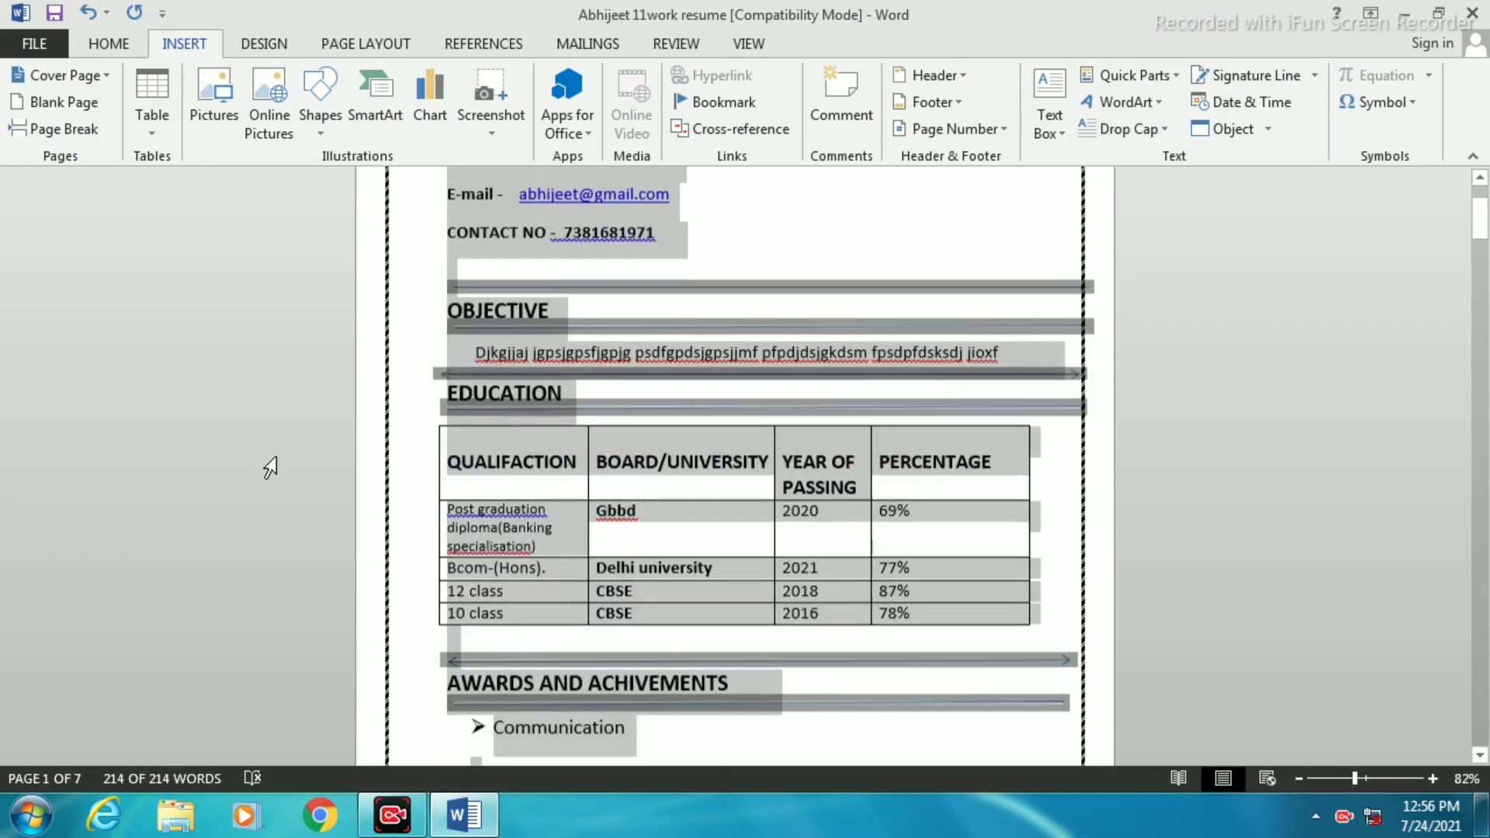
scroll(270, 468, down, 14)
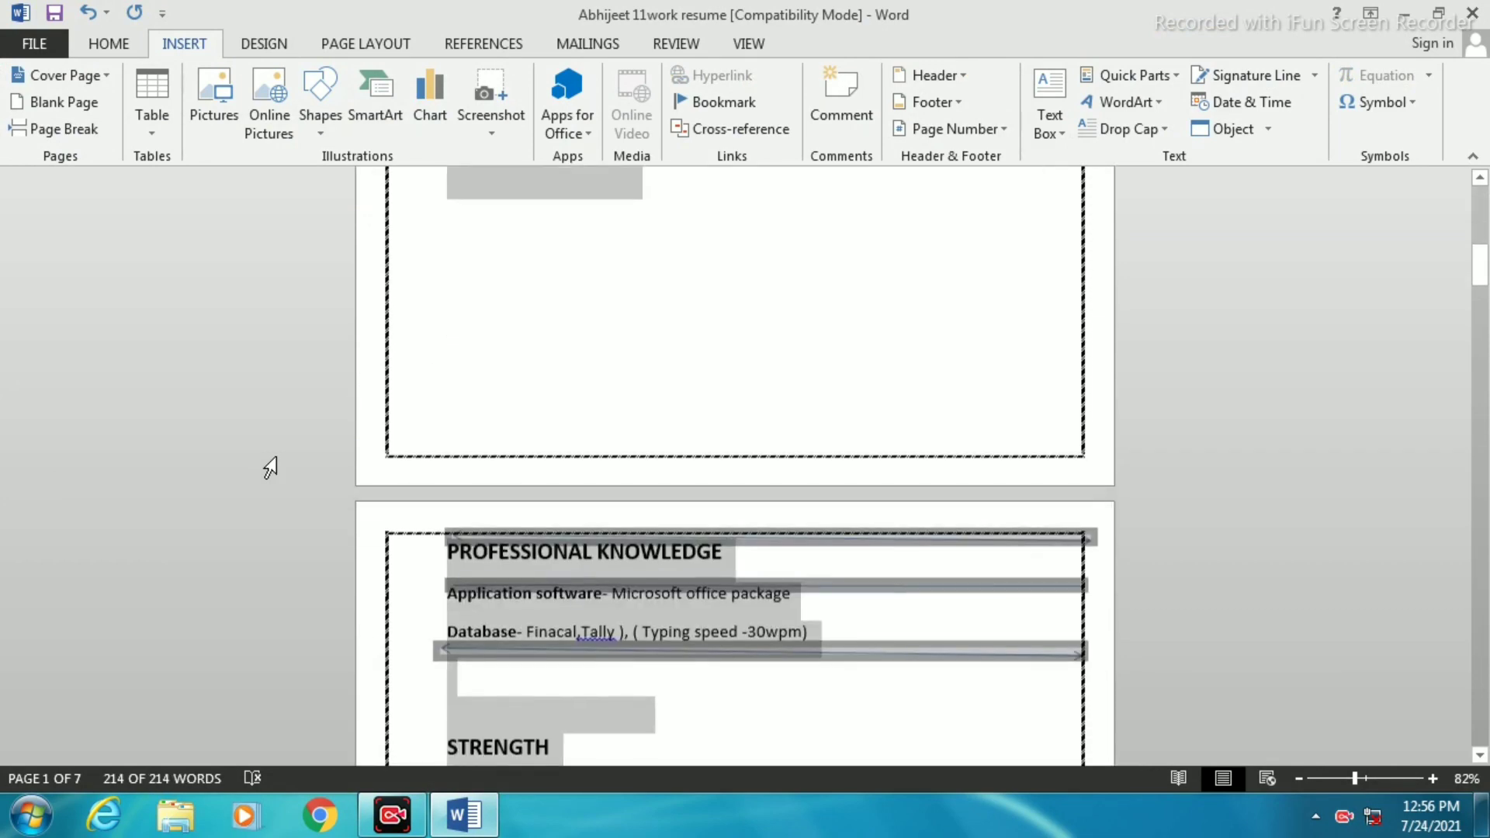
scroll(250, 641, down, 5)
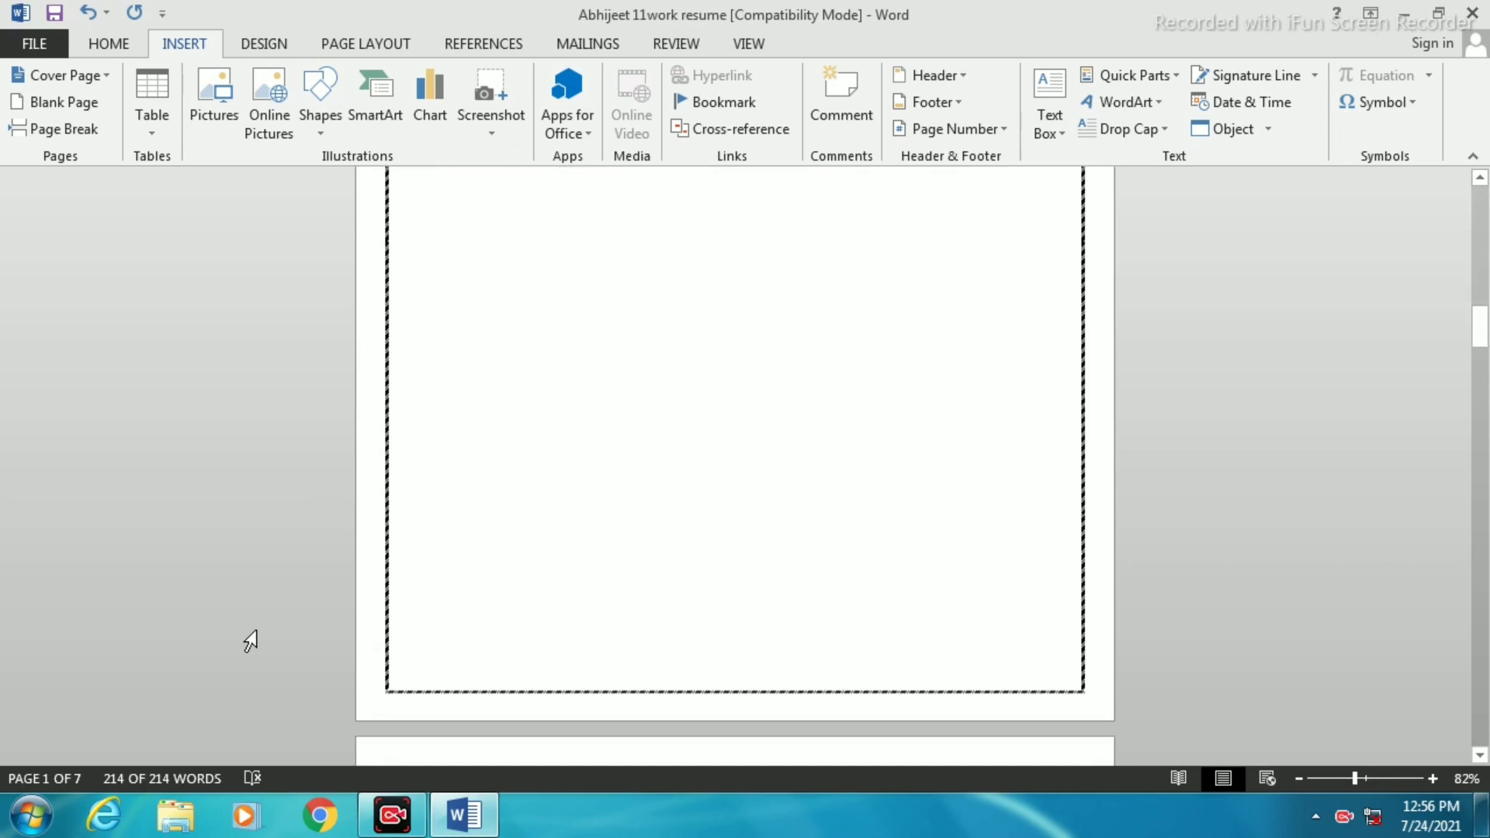
key(ctrl+Home)
click(772, 390)
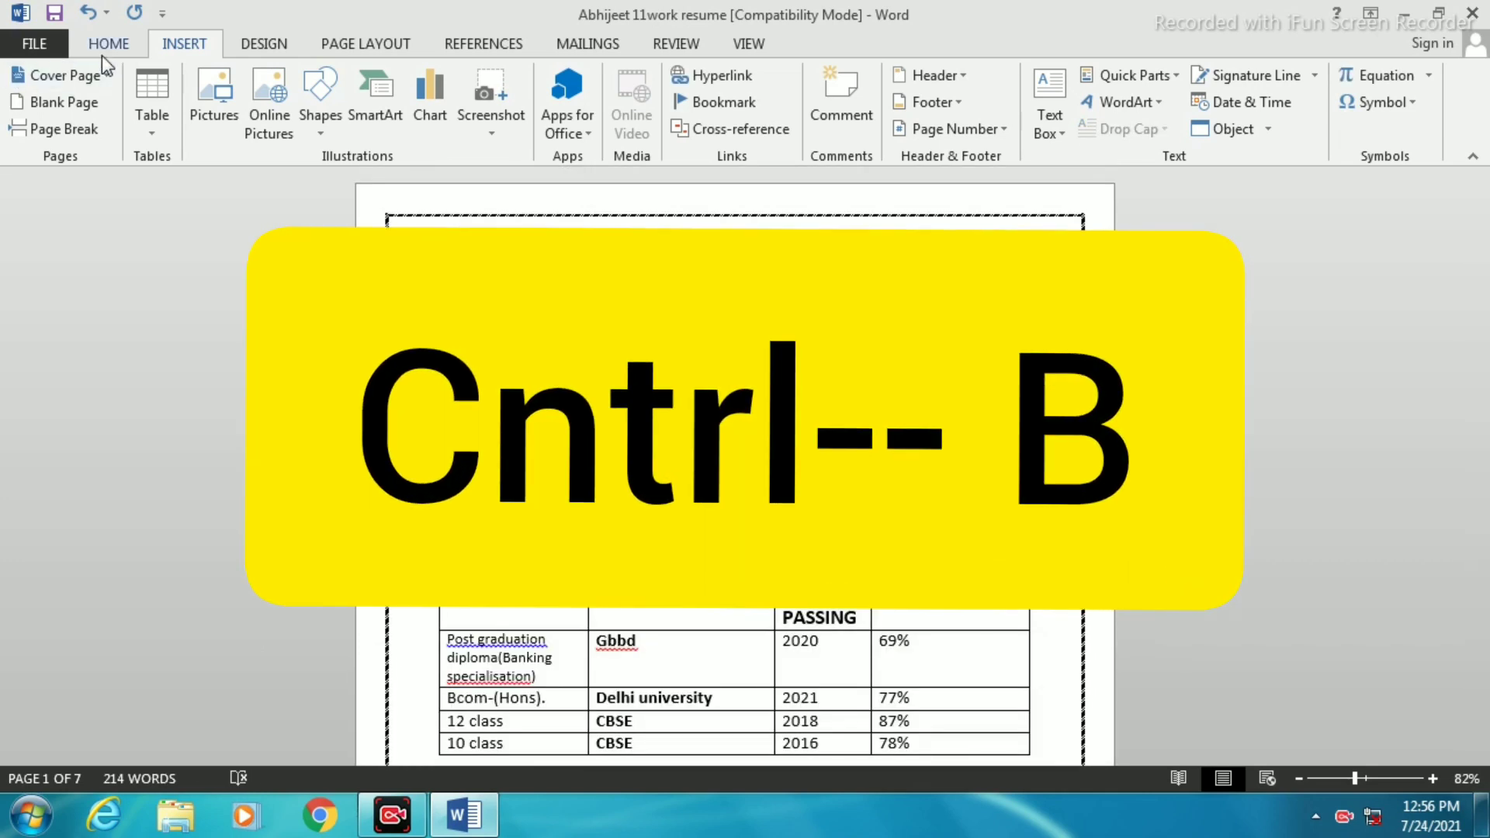
Step: Make the placeholder line of text under the OBJECTIVE heading bold
click(108, 43)
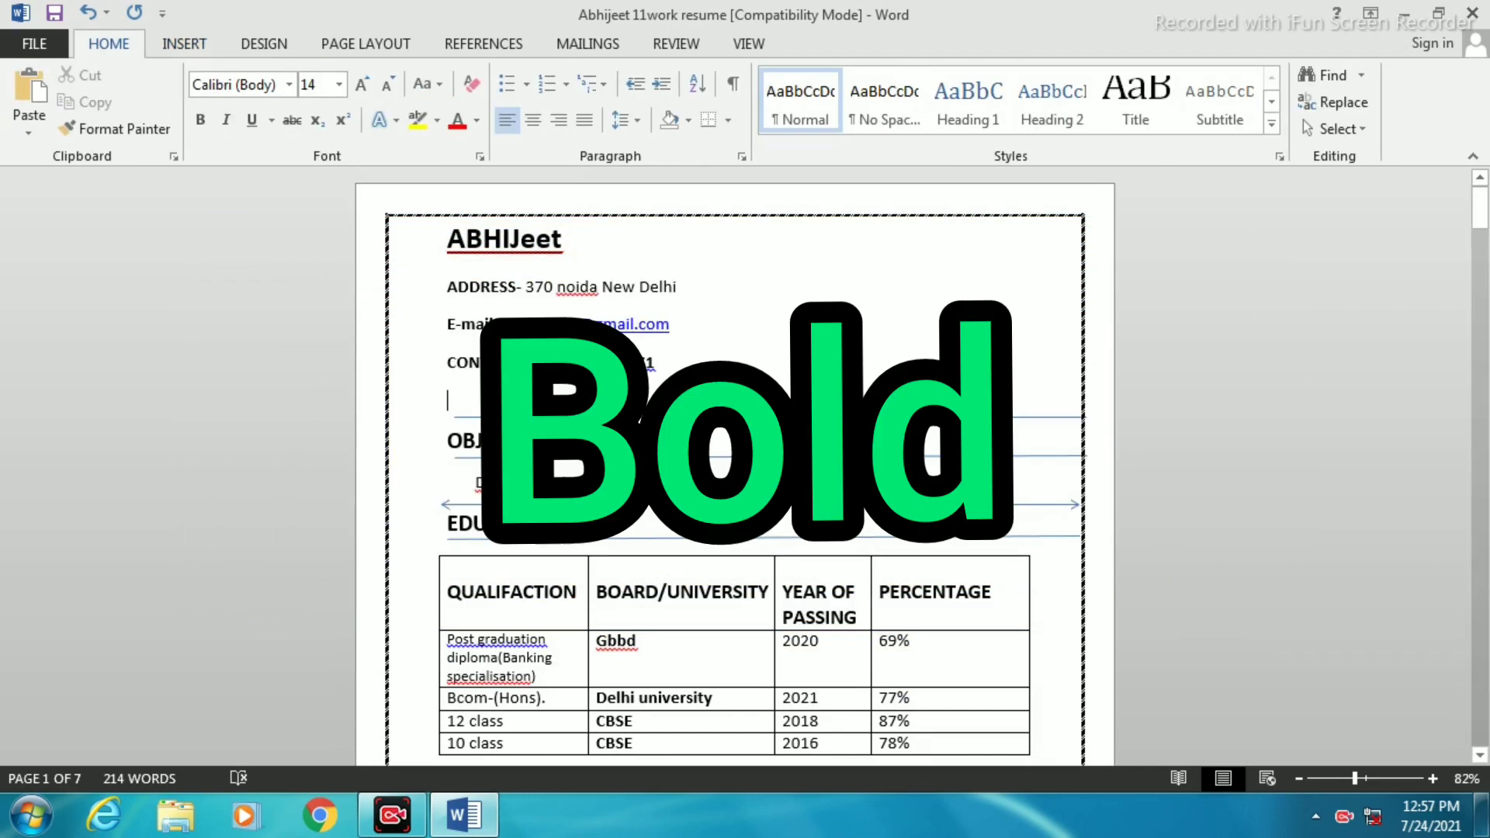
key(ctrl+b)
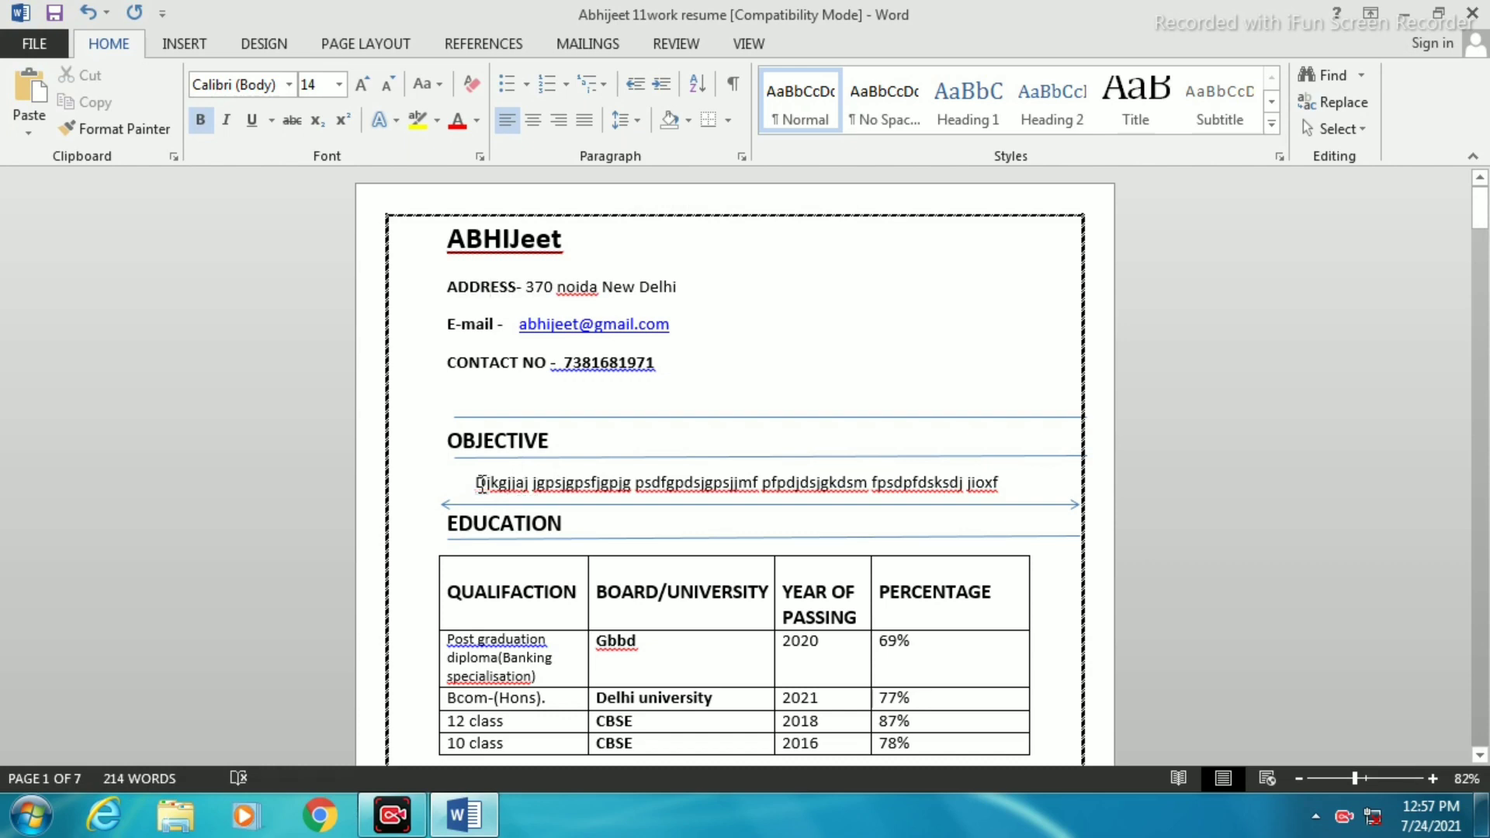
drag(476, 484, 987, 498)
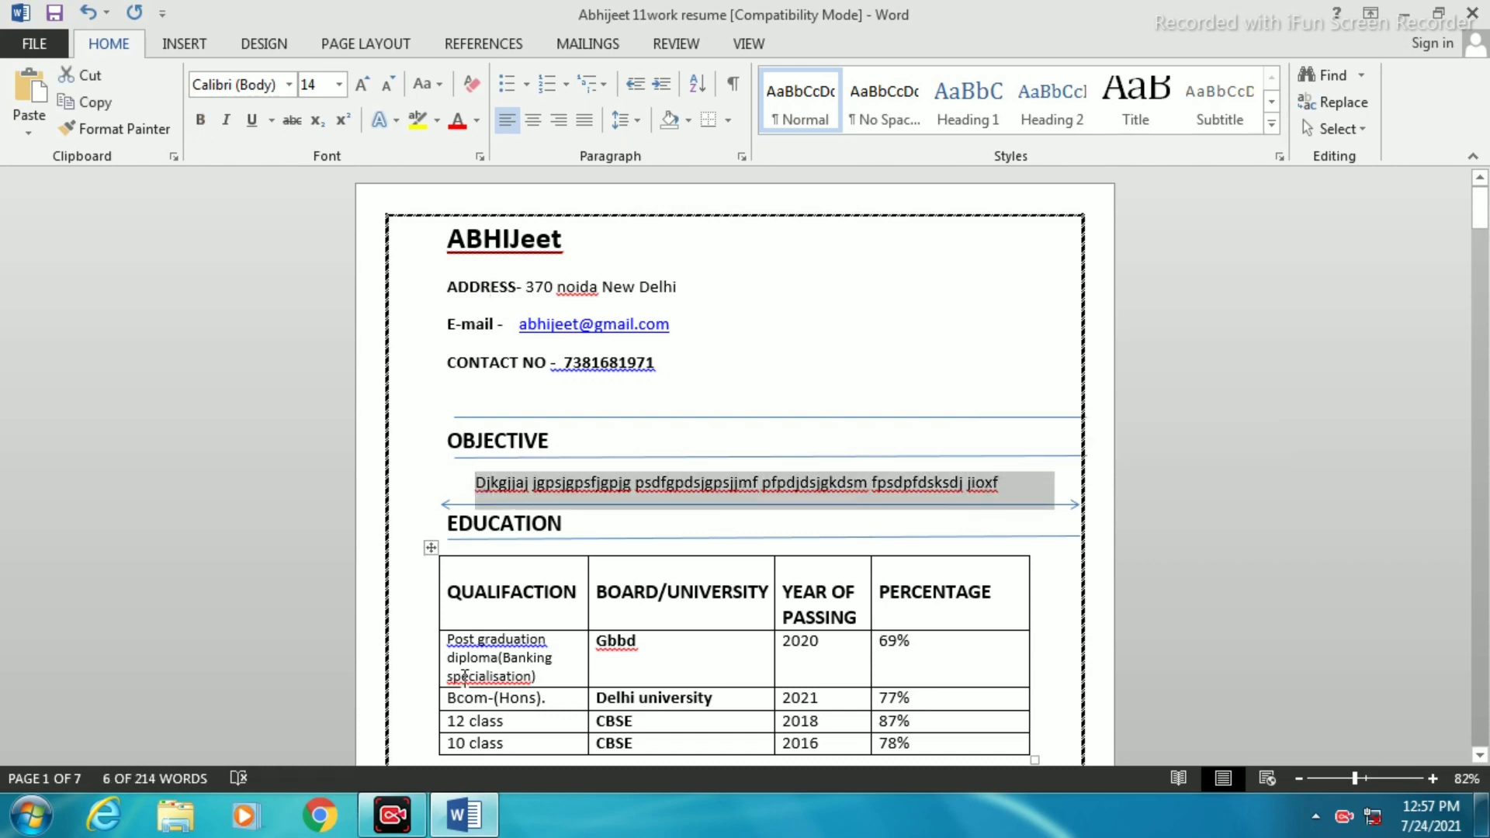
key(ctrl+b)
key(Right)
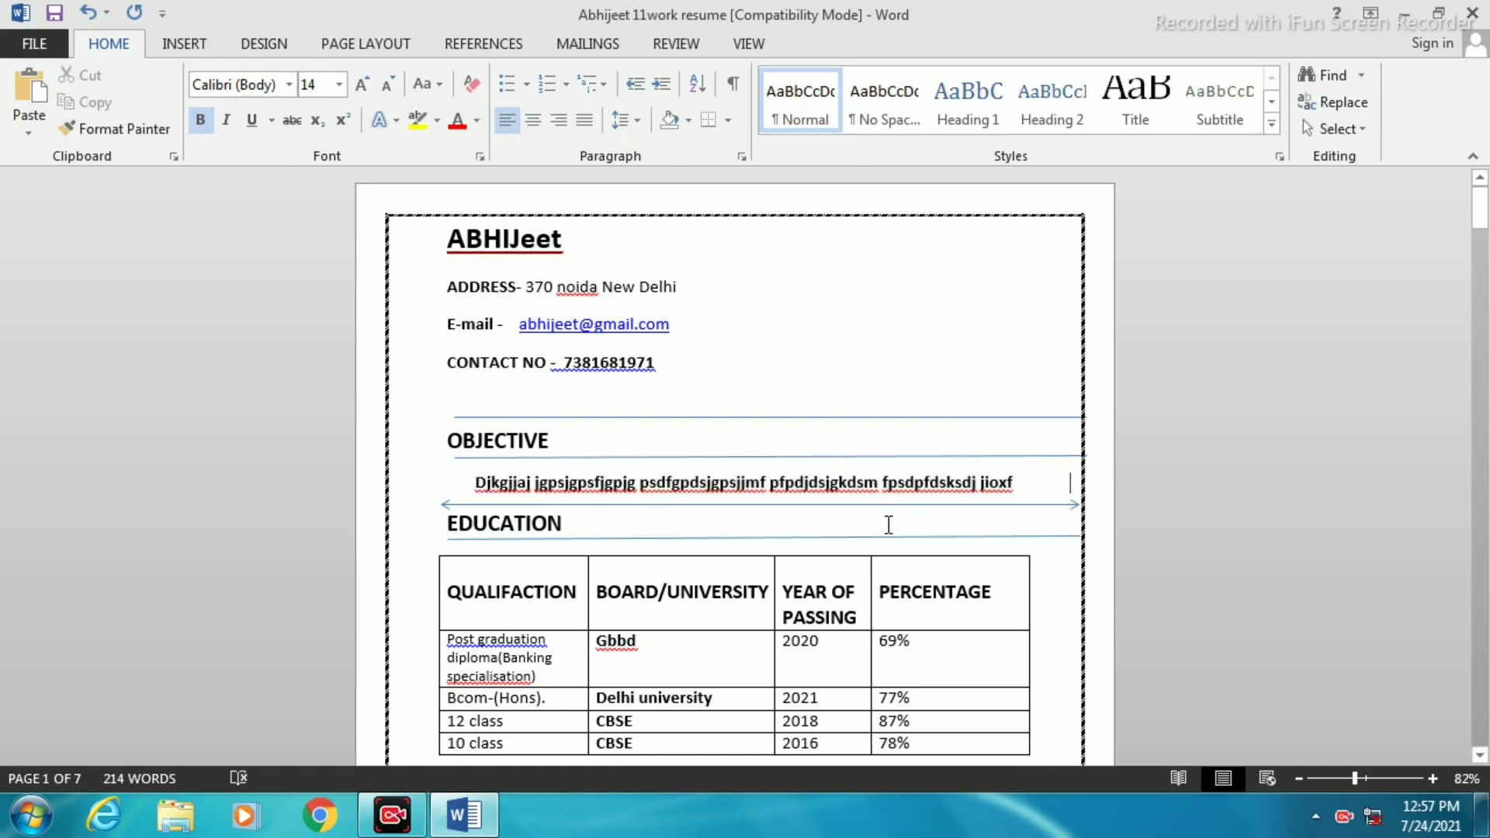
Step: Undo the bold formatting on the OBJECTIVE text and deselect it
key(ctrl+z)
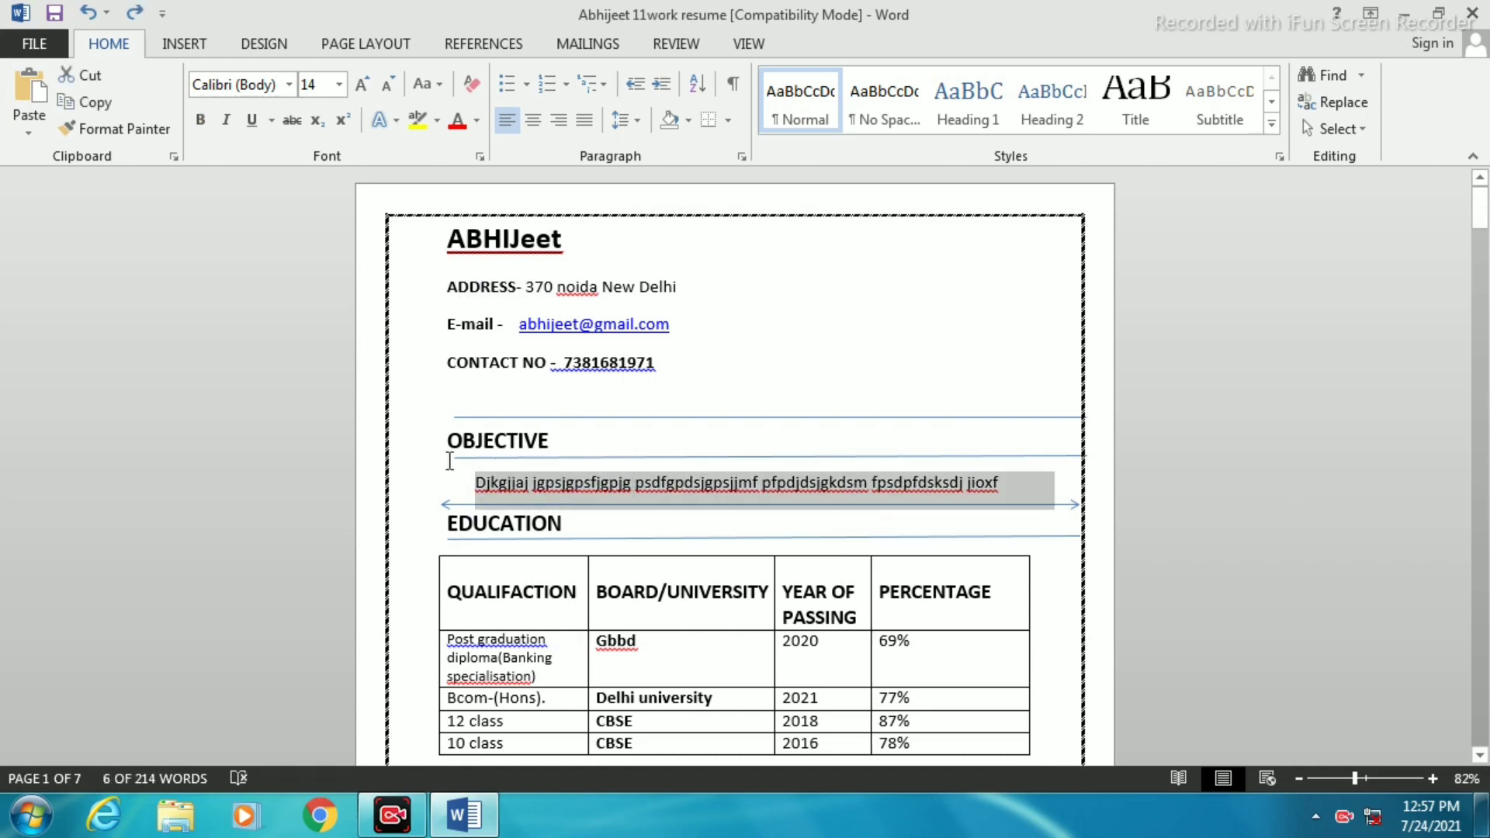
click(406, 436)
click(875, 365)
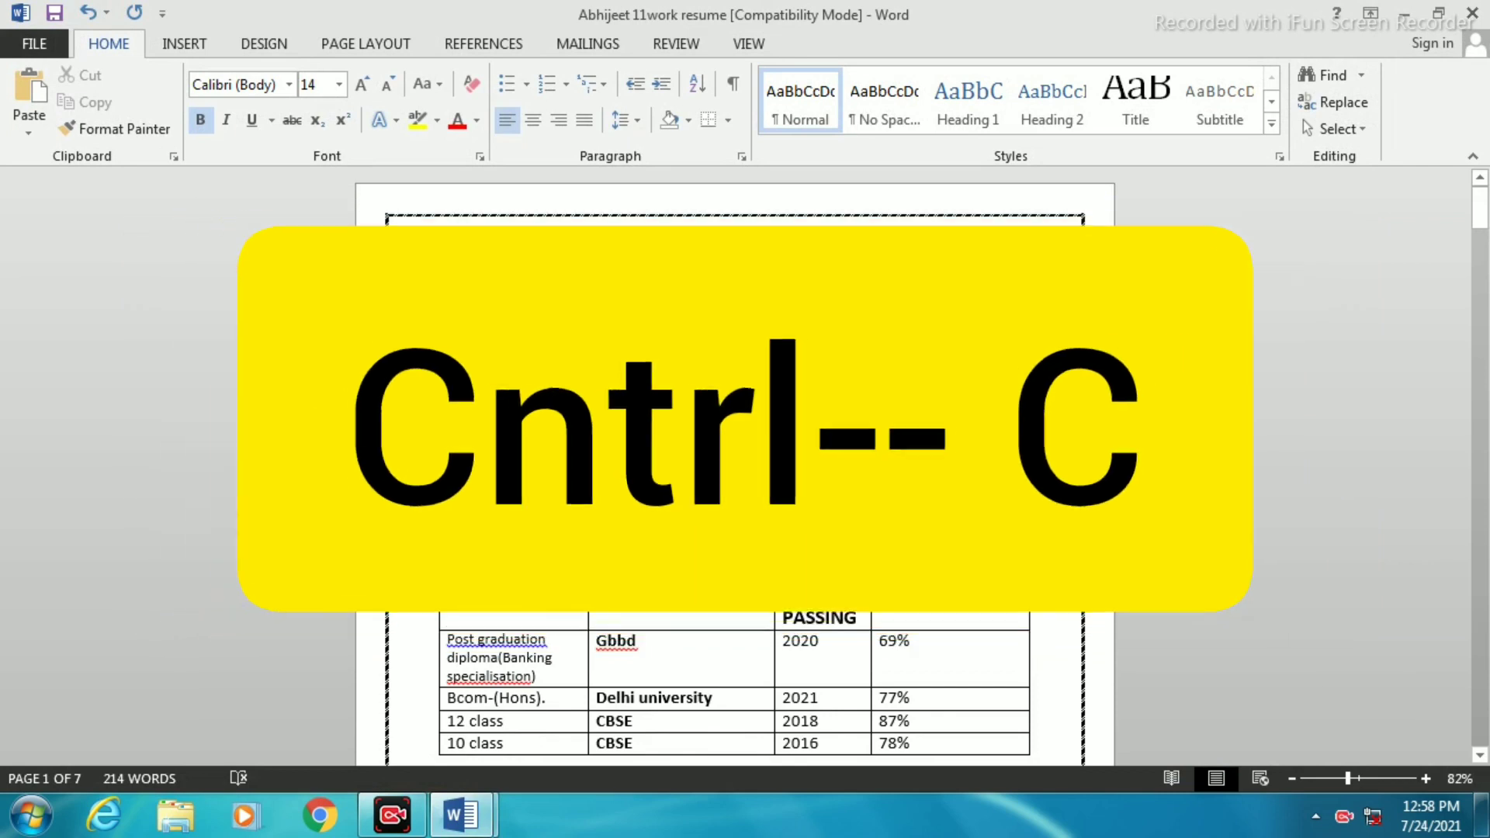
Step: Copy the resume content from the ADDRESS line through the Communication bullet and paste it into the blank Document1
drag(448, 285, 706, 649)
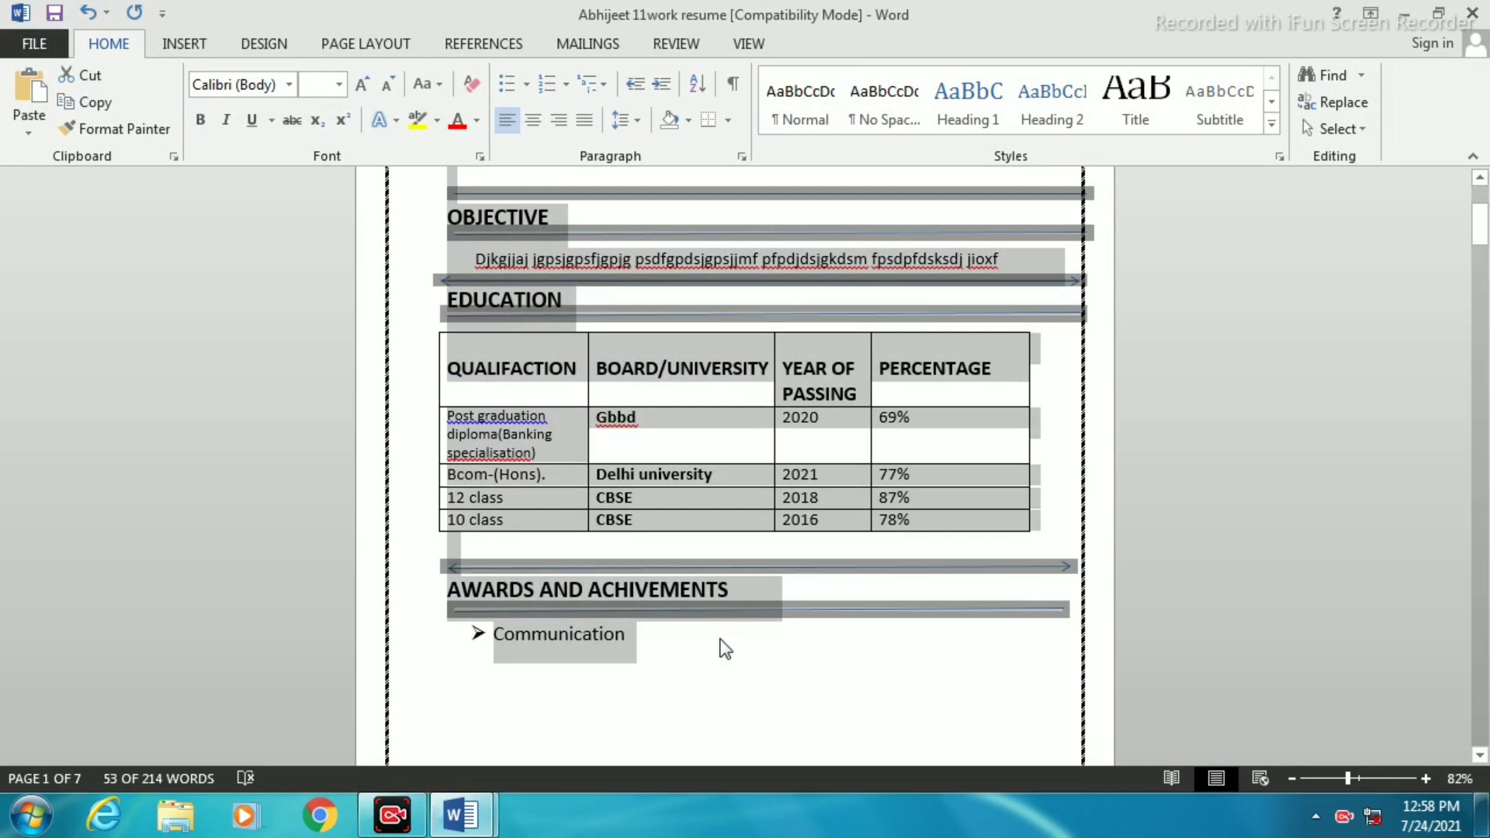
mouse_move(472, 815)
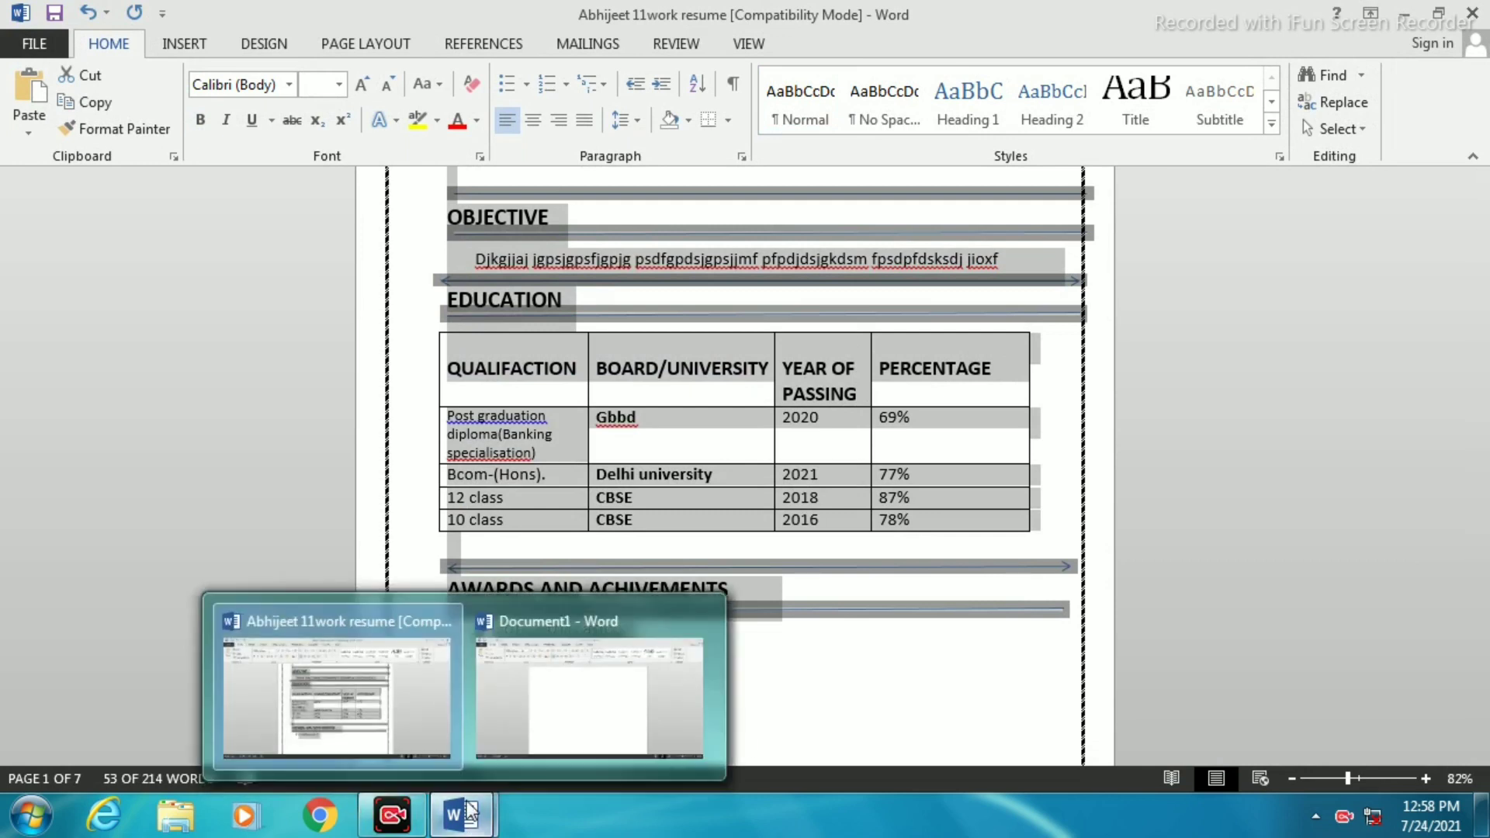
click(562, 702)
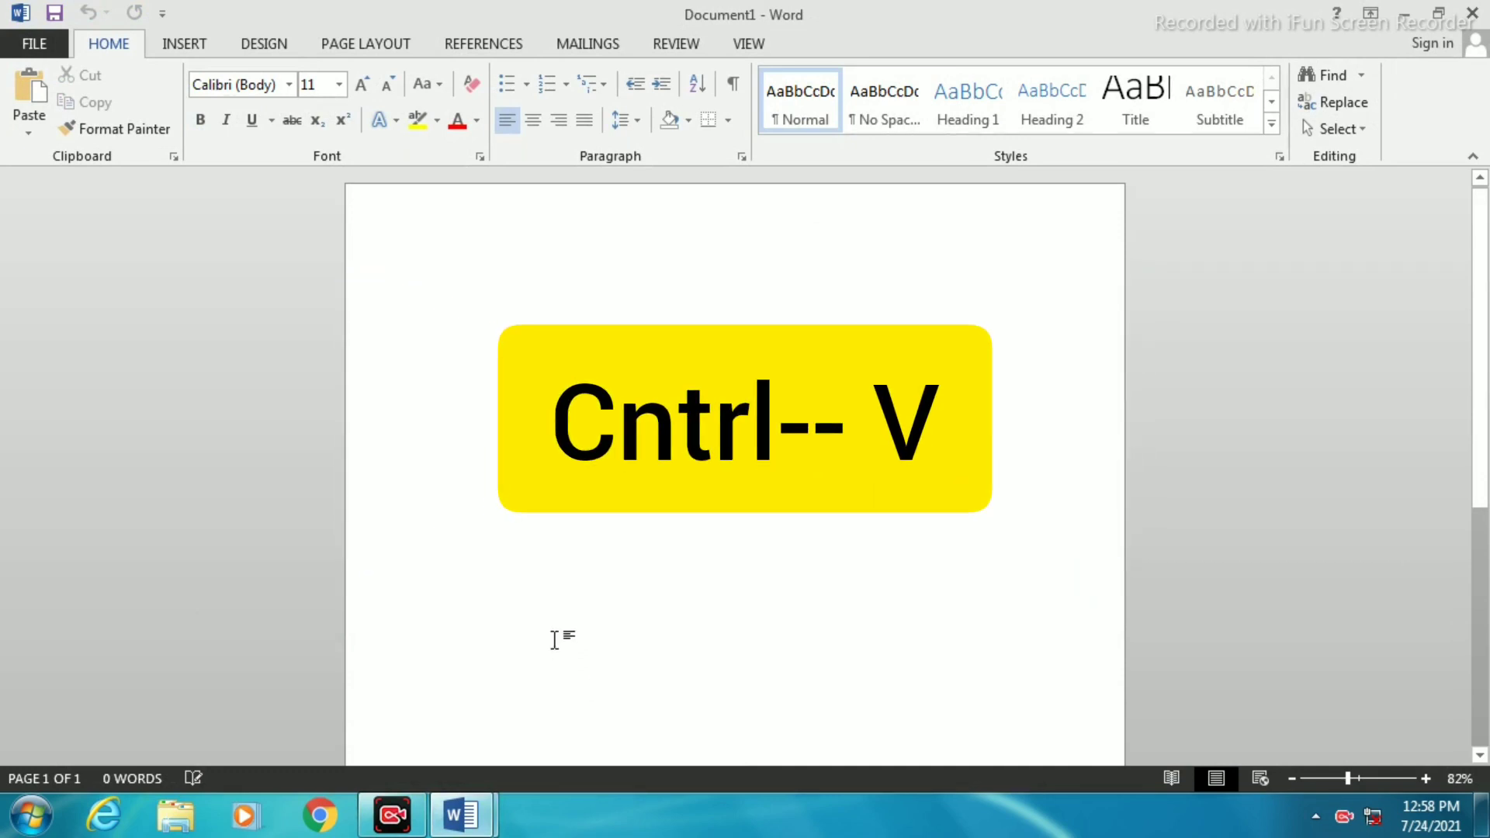
key(ctrl+v)
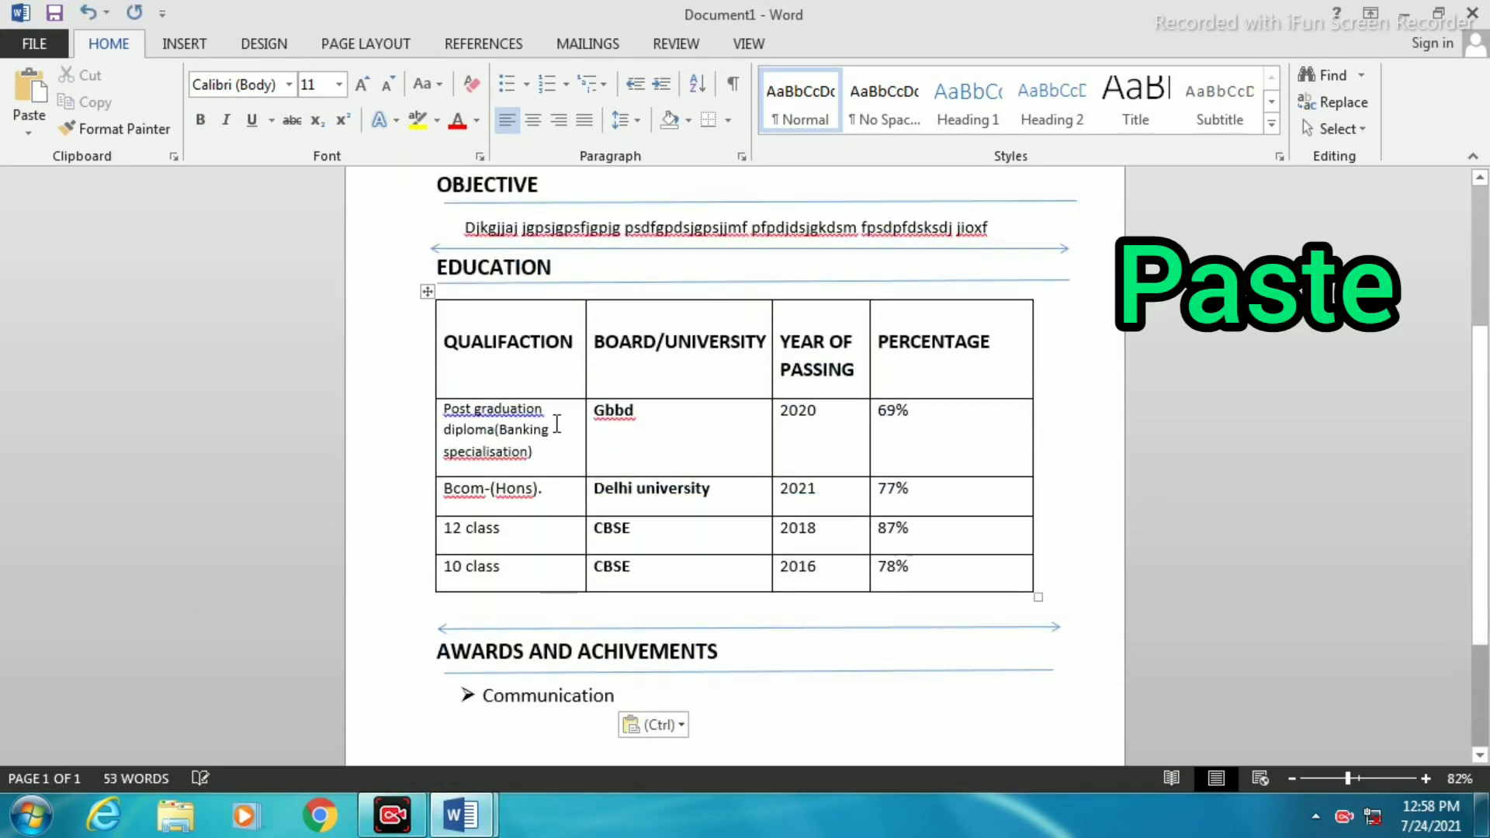
scroll(556, 423, down, 2)
scroll(557, 423, up, 6)
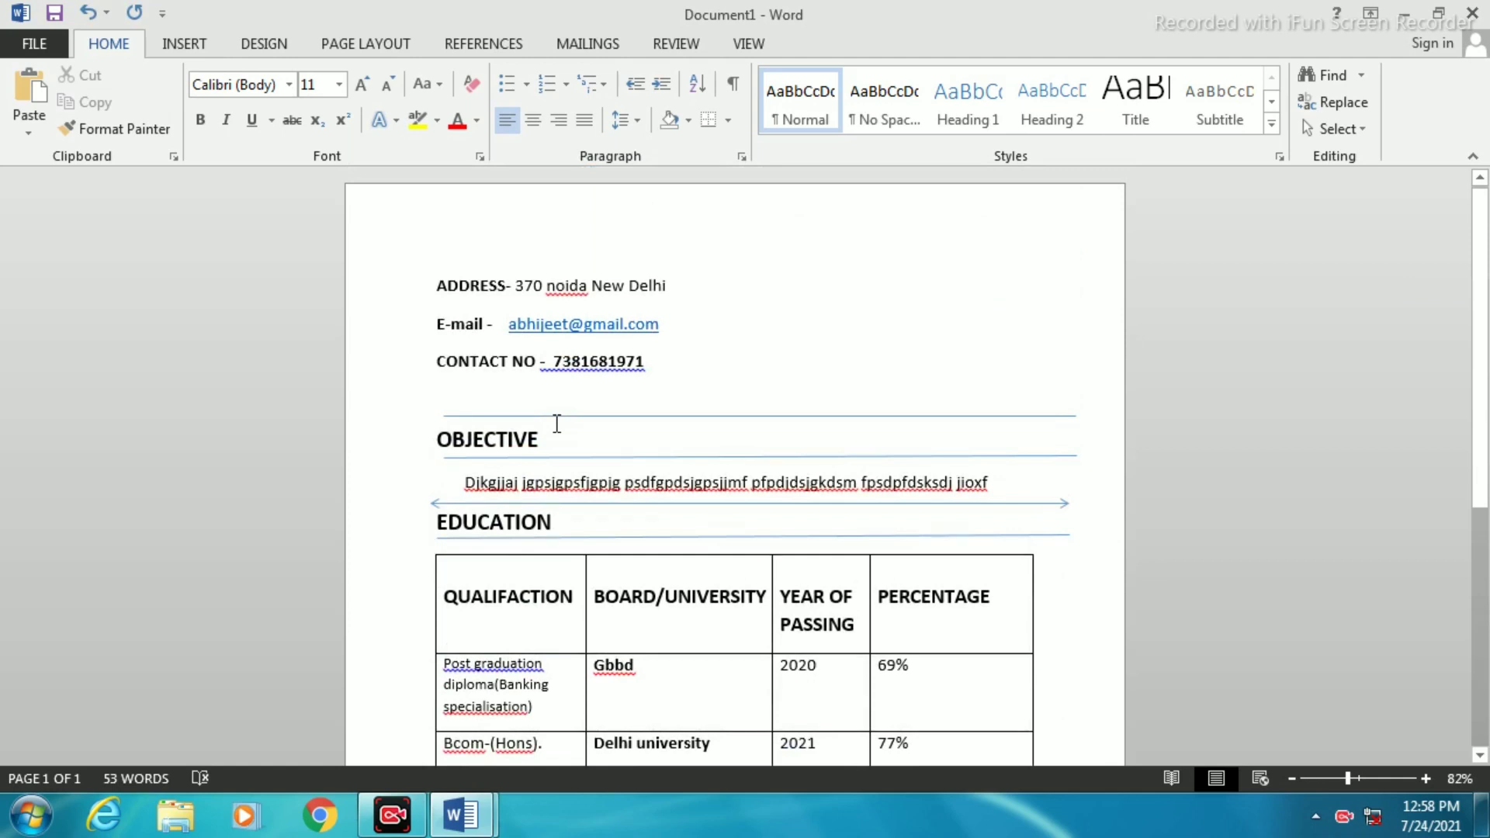
Step: Compare the original resume with the pasted copy in Document1
mouse_move(462, 815)
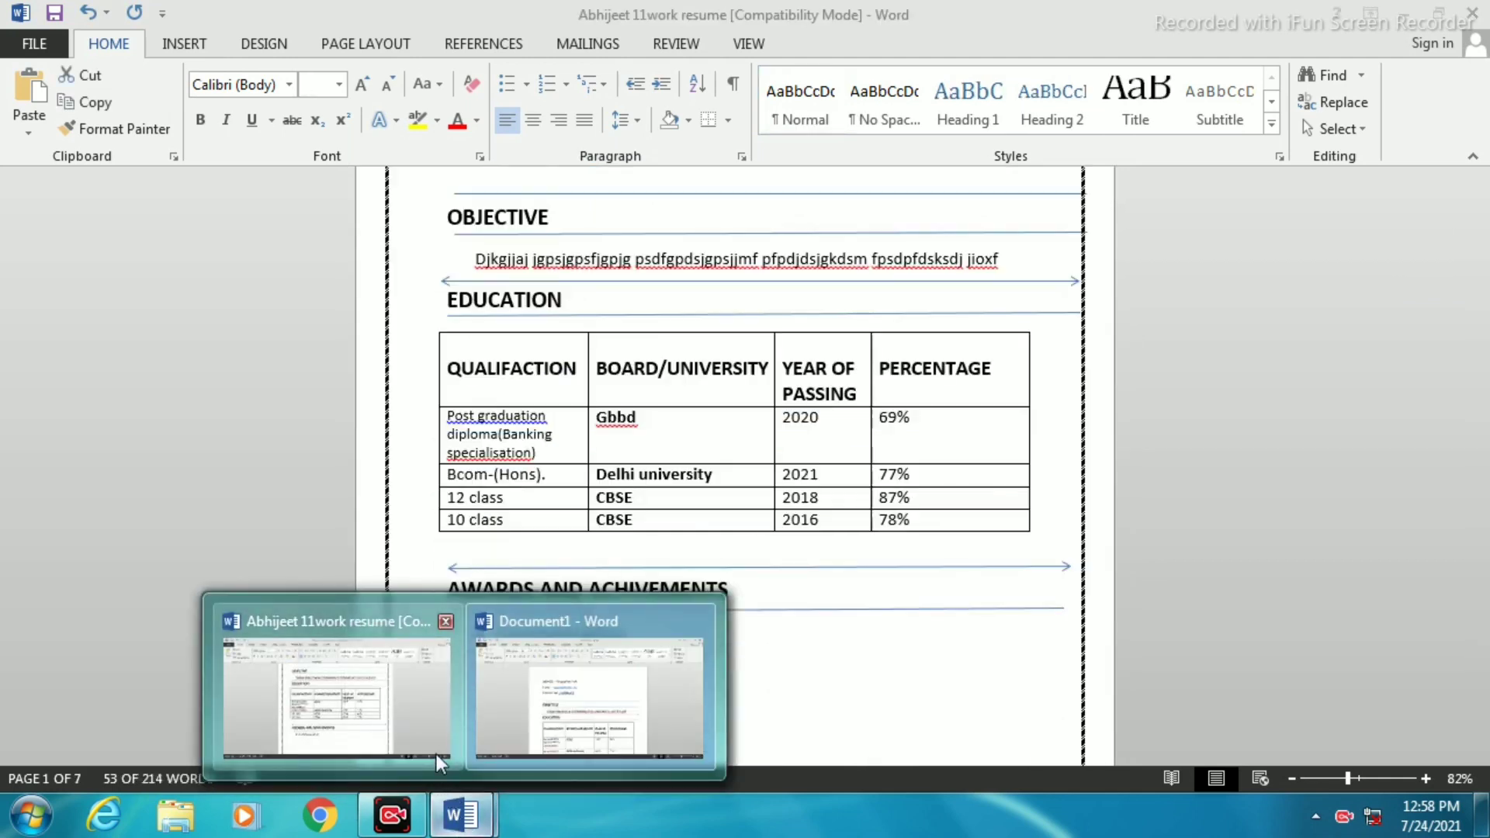
click(435, 734)
scroll(446, 554, up, 5)
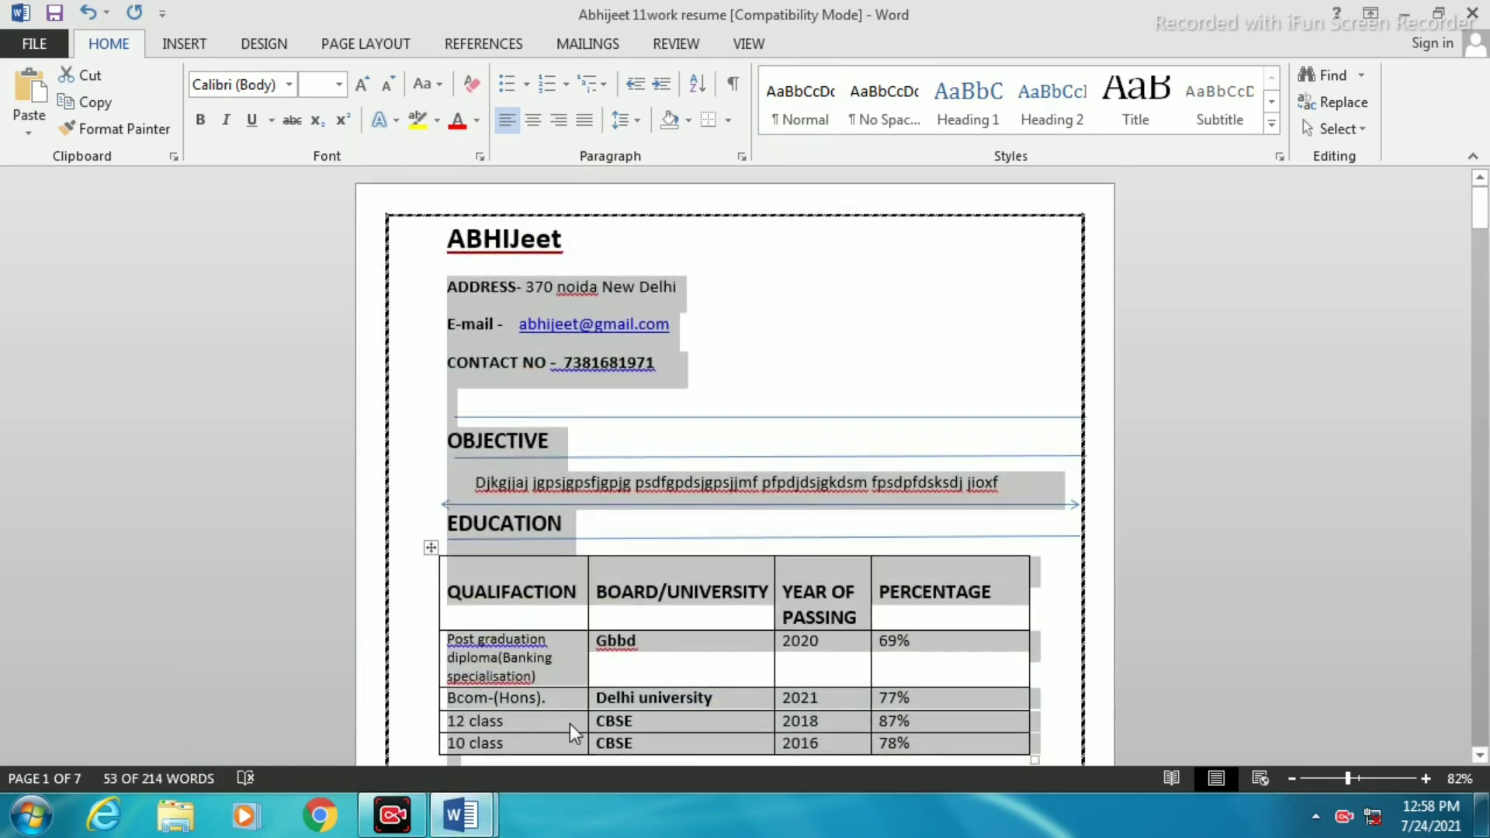
click(462, 815)
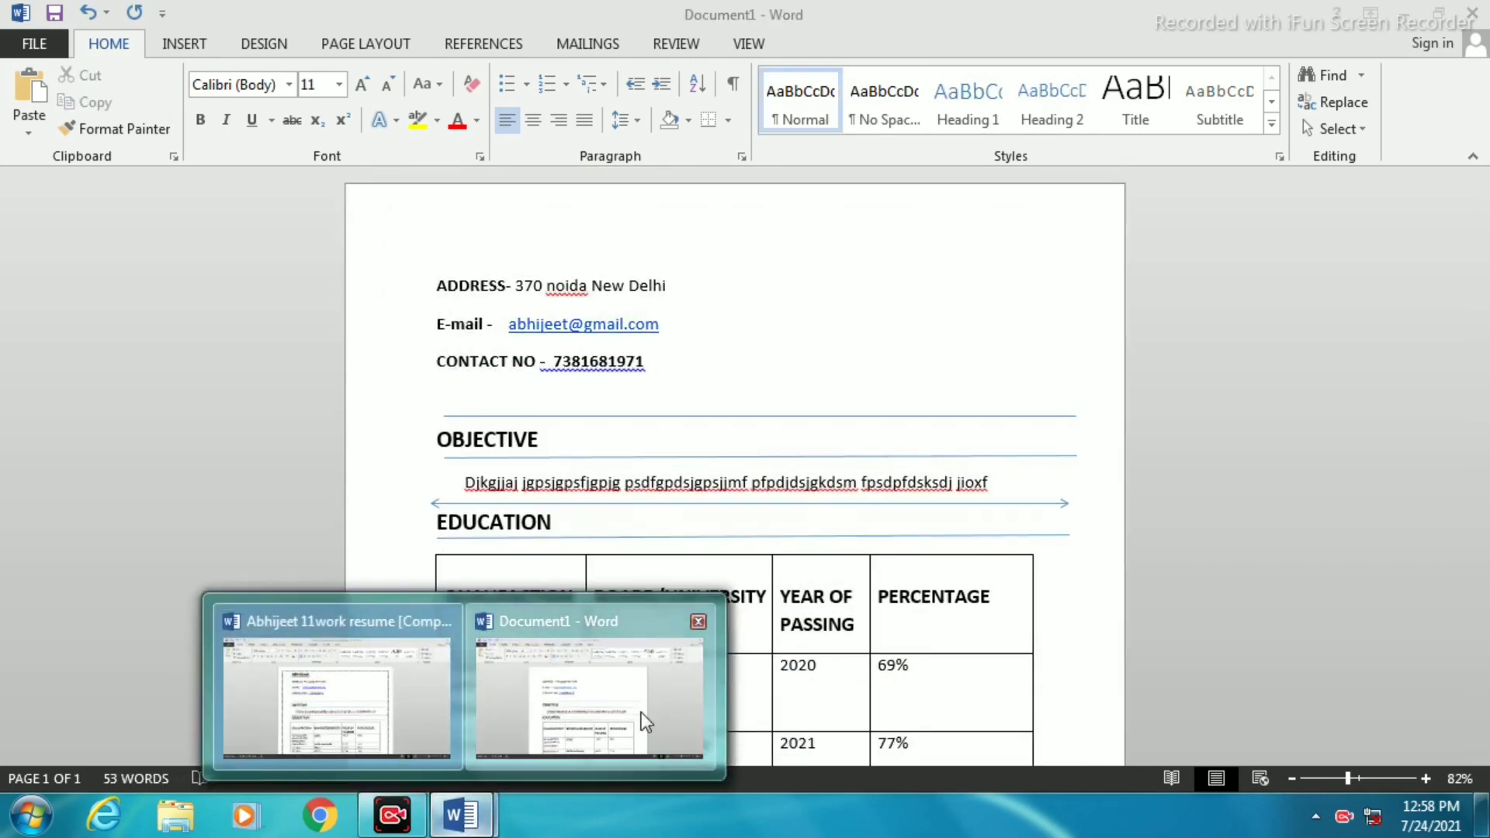
click(642, 721)
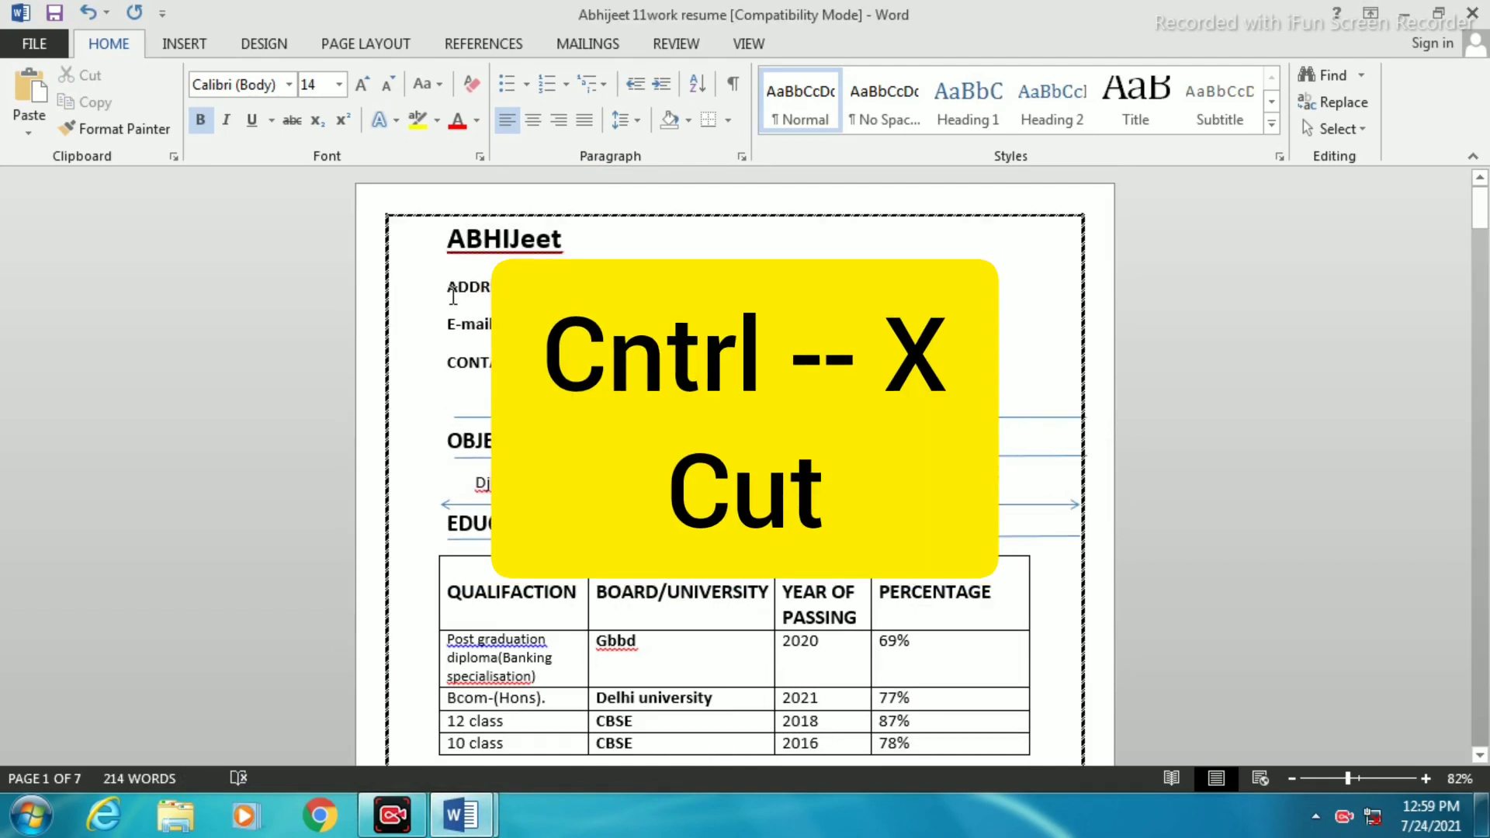
Step: Cut the content from the ADDRESS line through the Communication bullet out of the resume's first page
drag(448, 239, 749, 652)
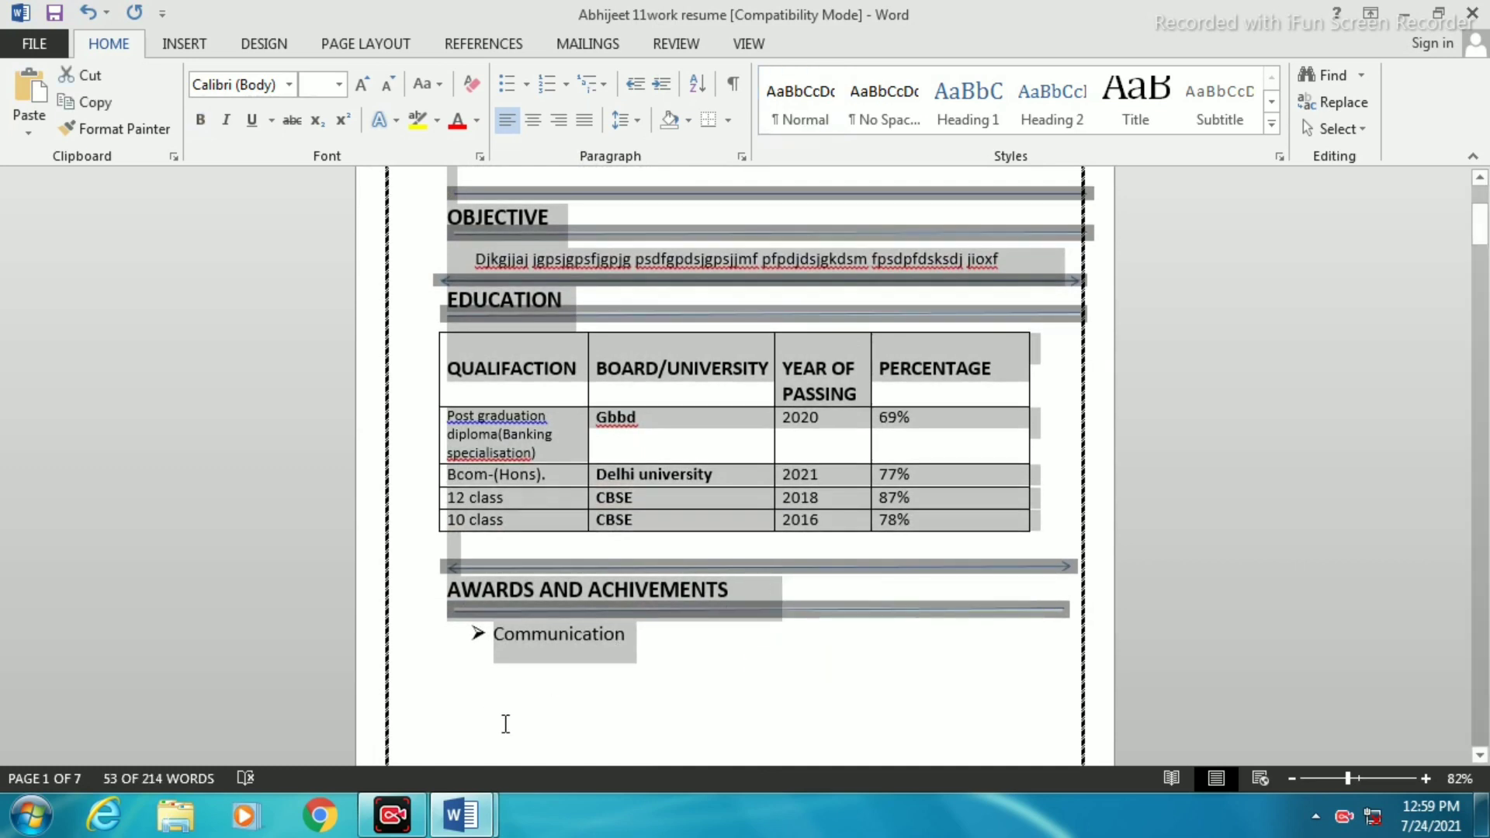
key(Delete)
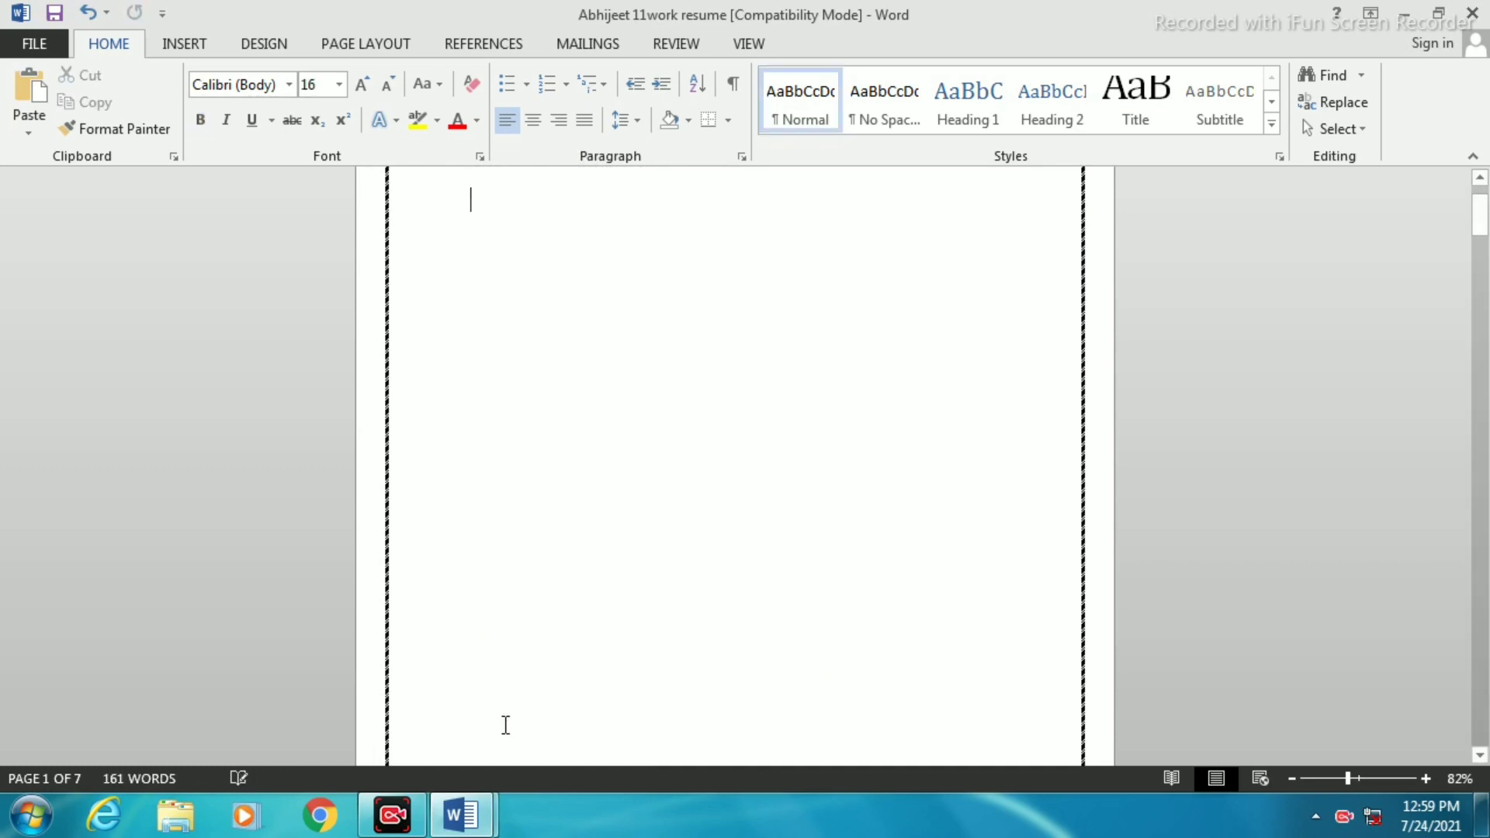
scroll(466, 536, up, 1)
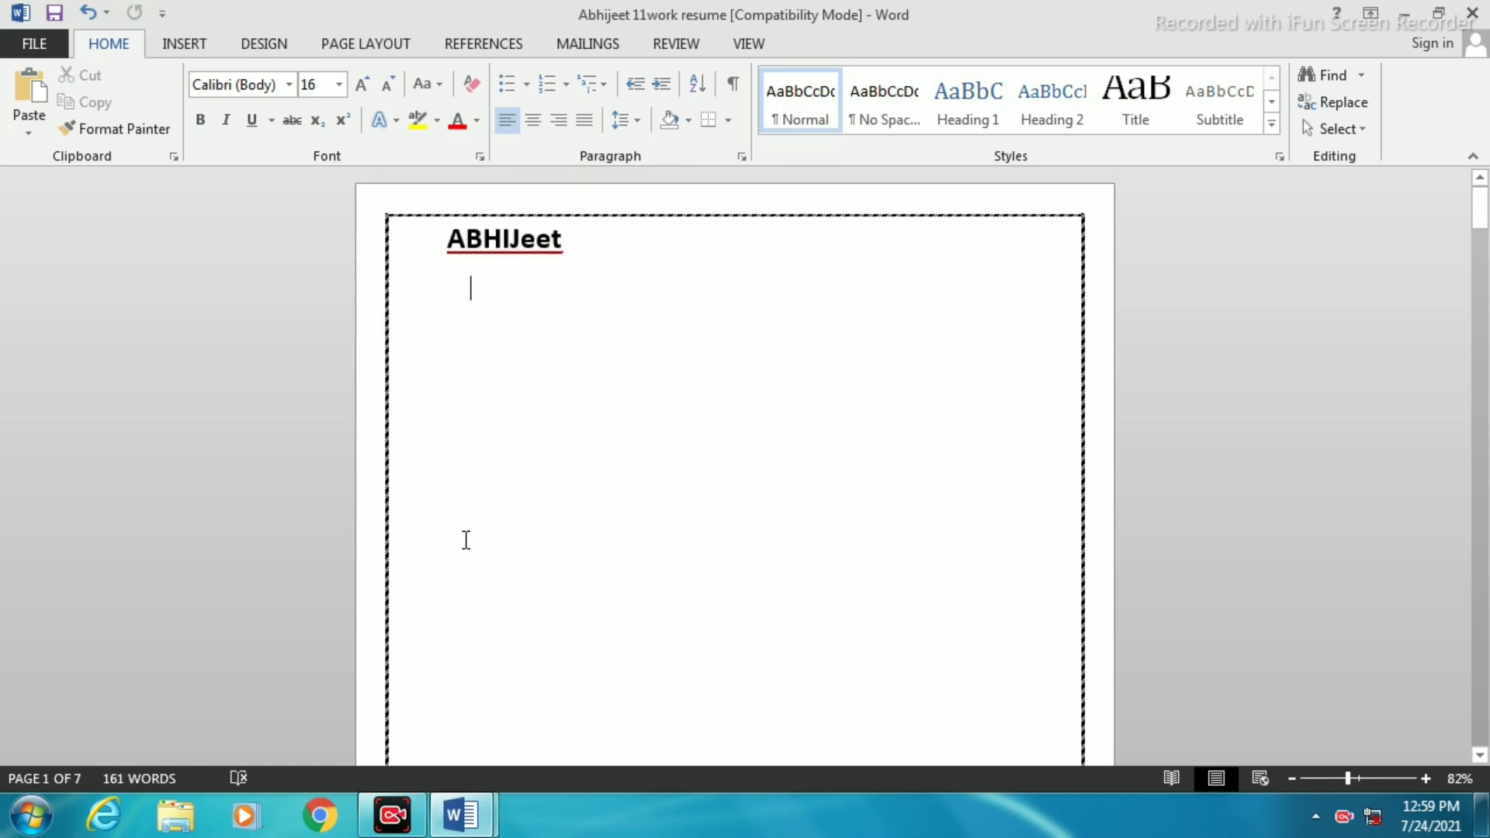
scroll(465, 539, down, 1)
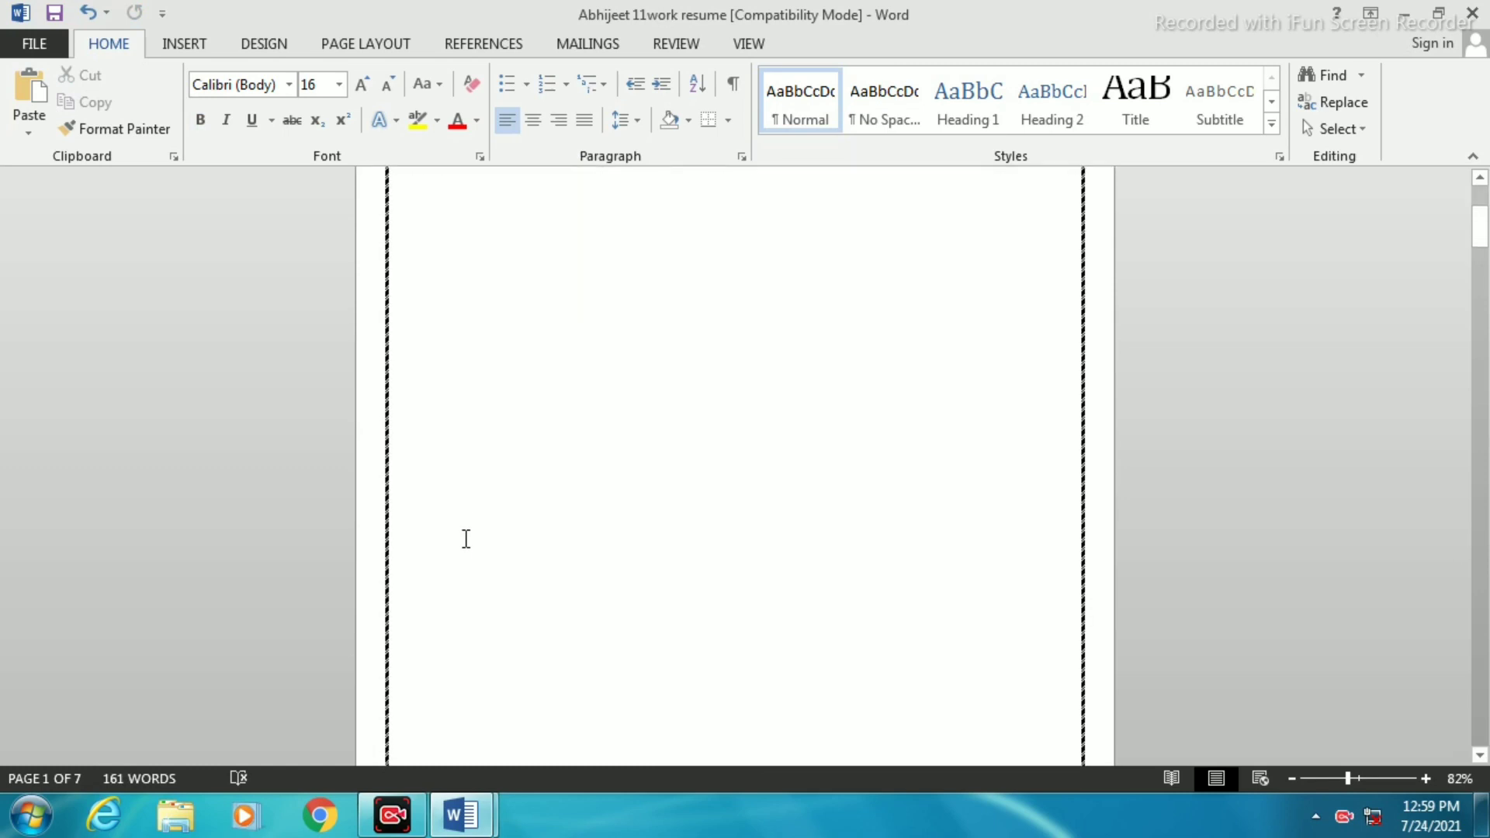
scroll(466, 539, down, 1)
scroll(466, 539, down, 1)
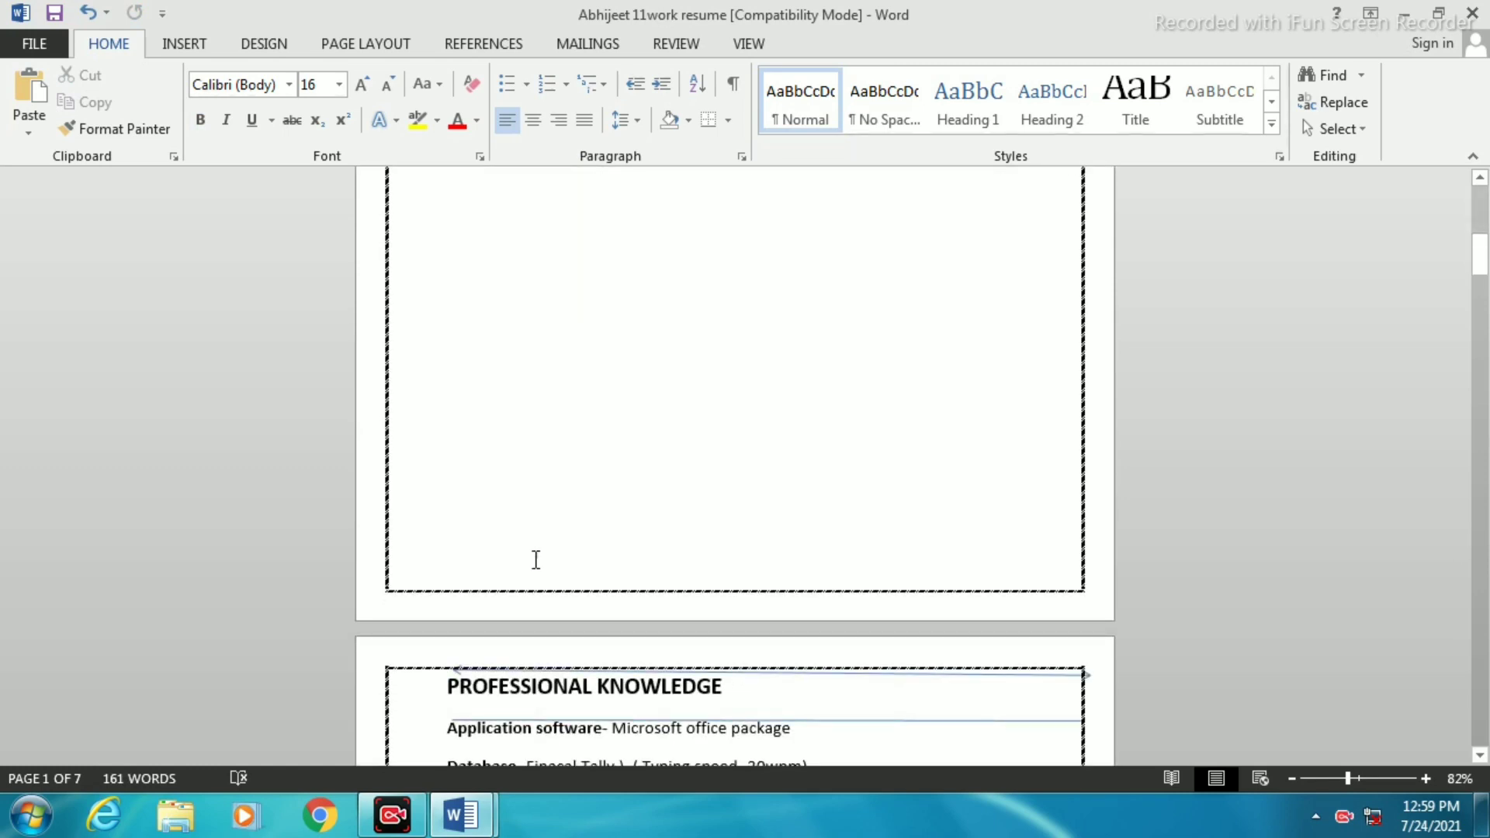
Step: Paste the cut resume content into the blank Document1
mouse_move(462, 813)
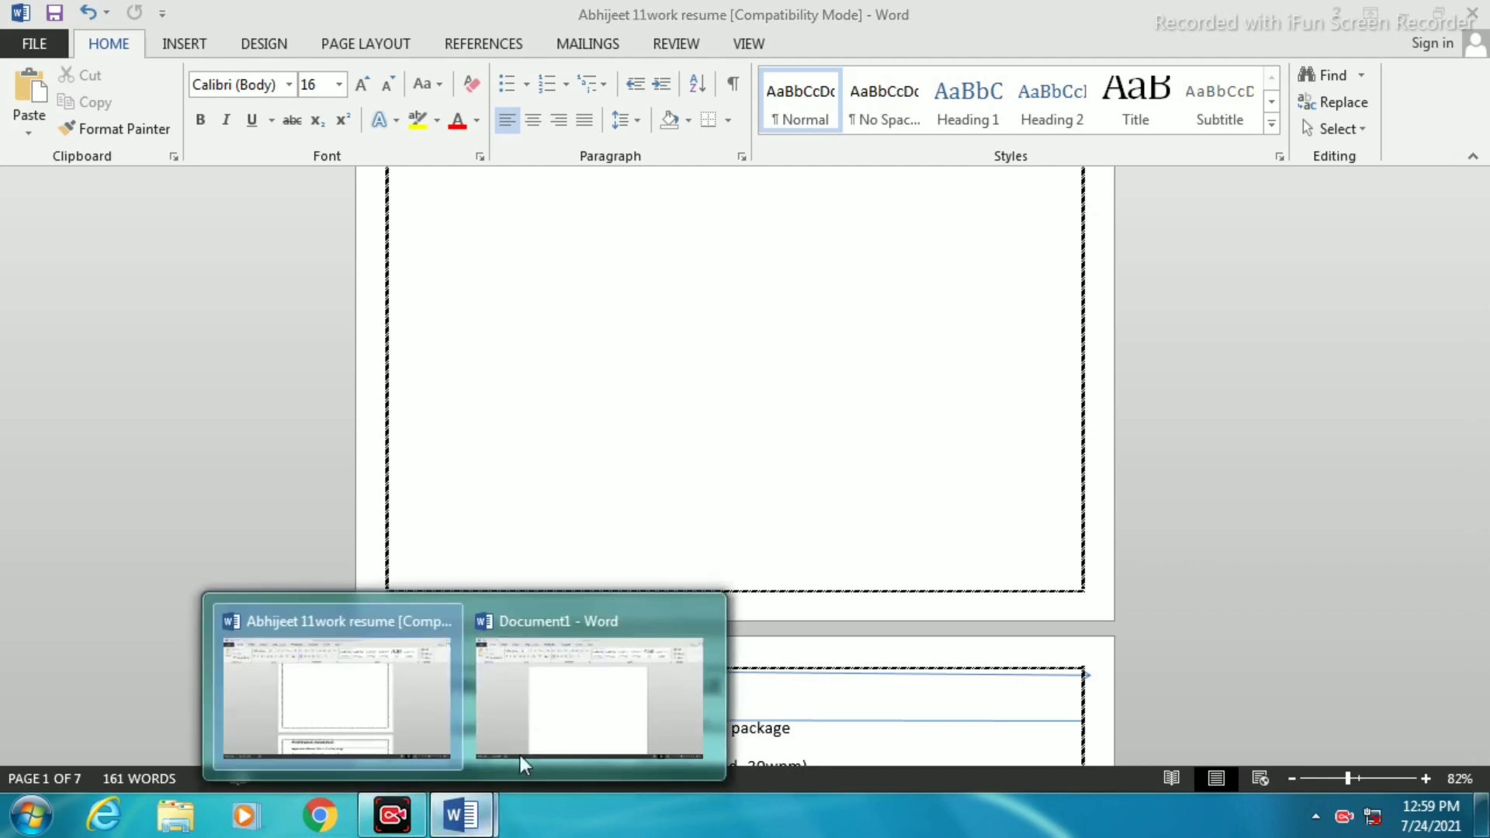
click(585, 690)
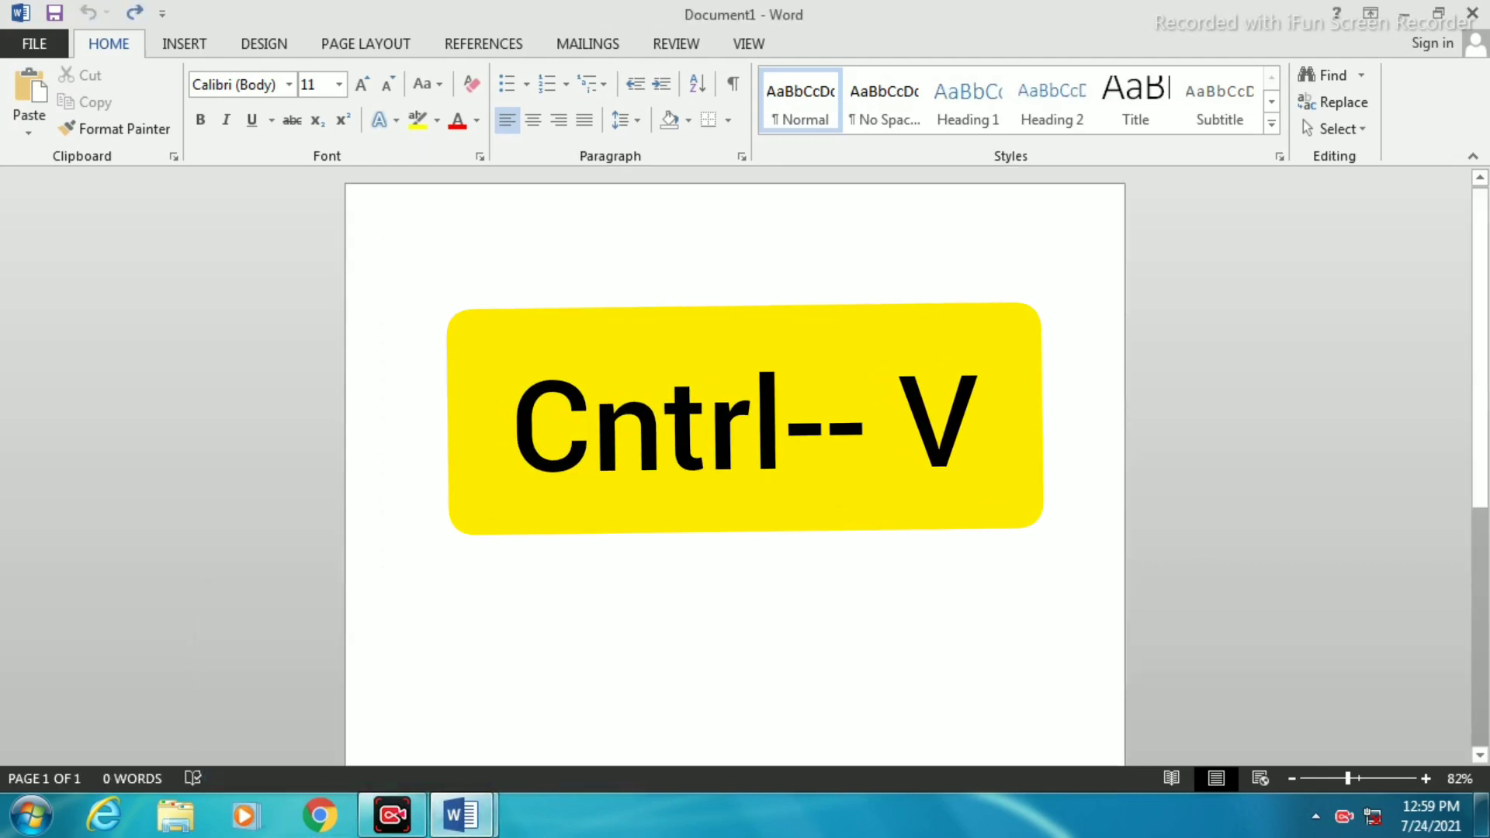
key(ctrl+v)
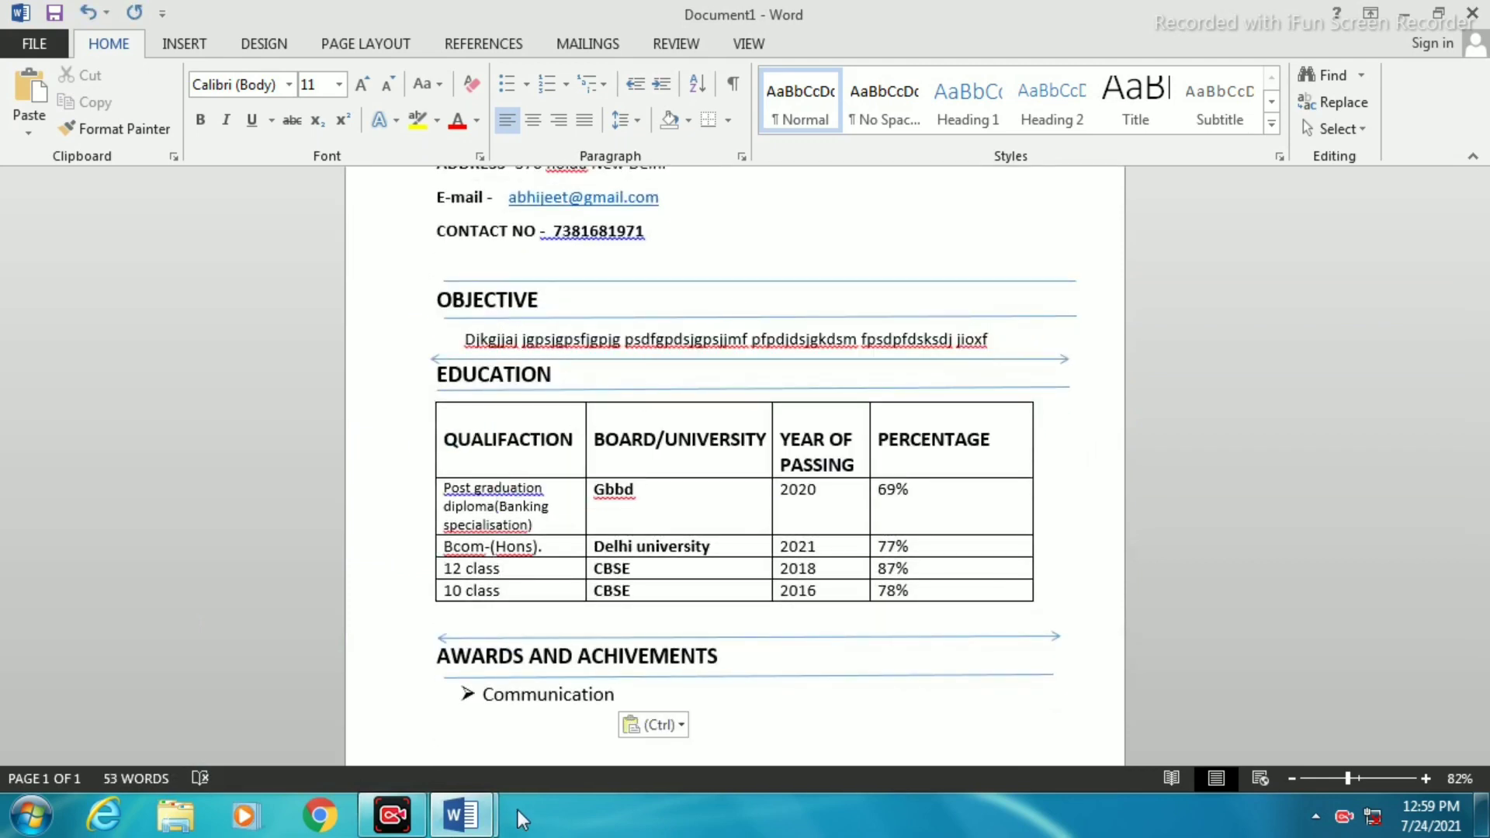
Step: Return to the resume document, undo the cut on its first page, and clear the selection
mouse_move(462, 815)
click(371, 722)
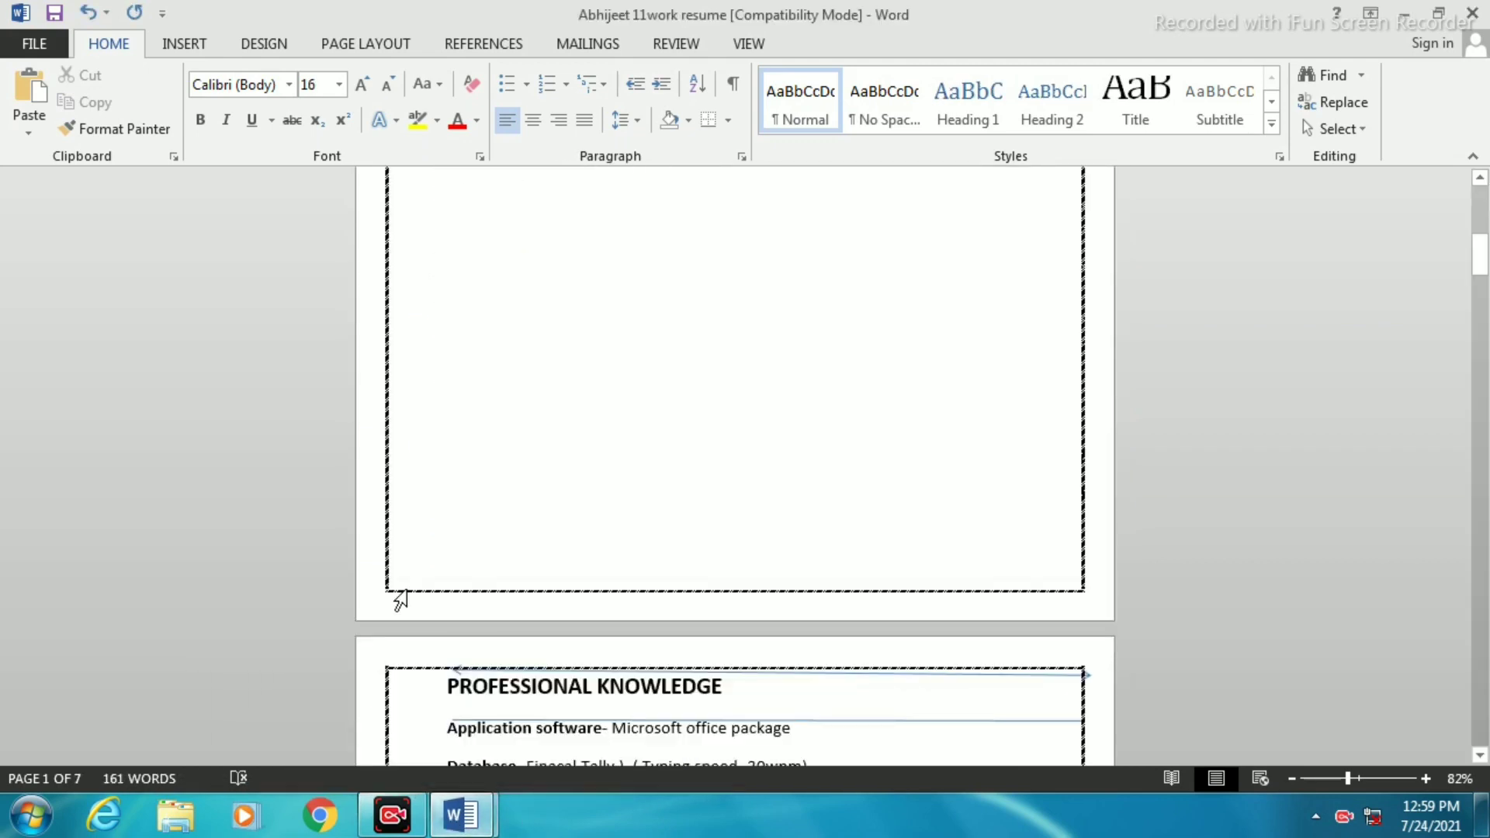
scroll(819, 361, up, 5)
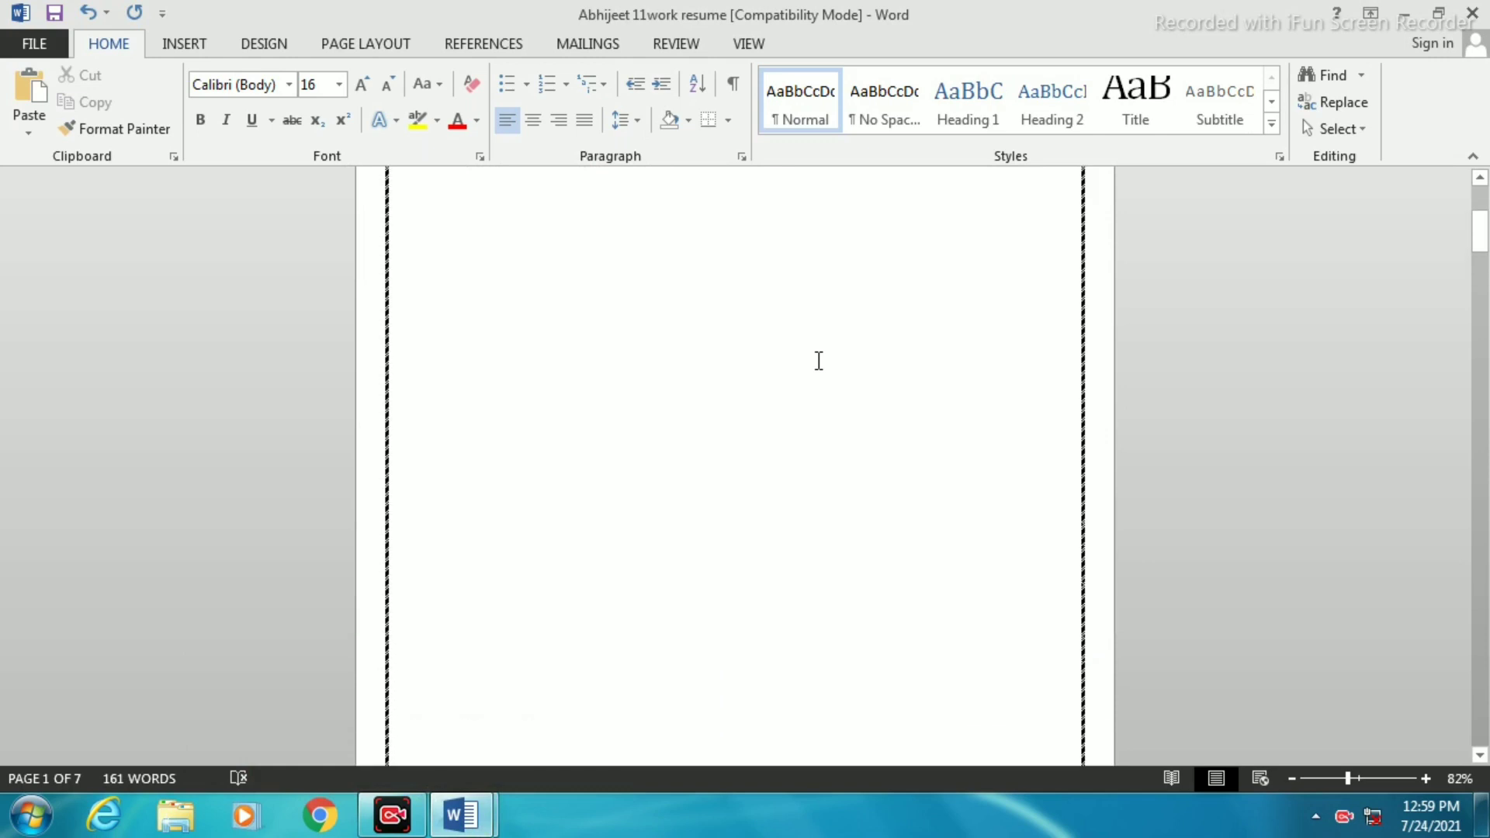
scroll(817, 361, up, 3)
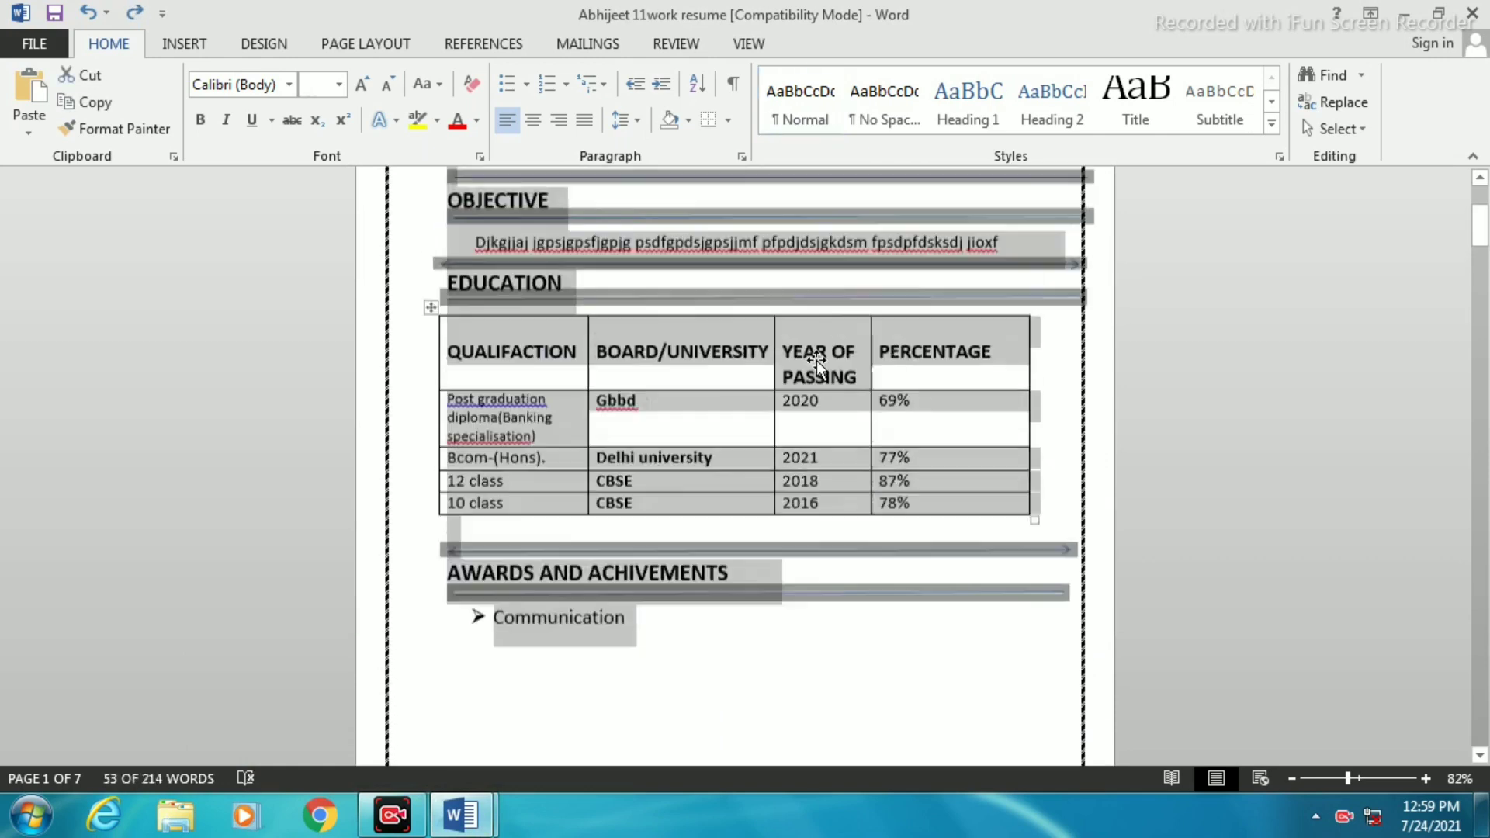
scroll(896, 273, up, 2)
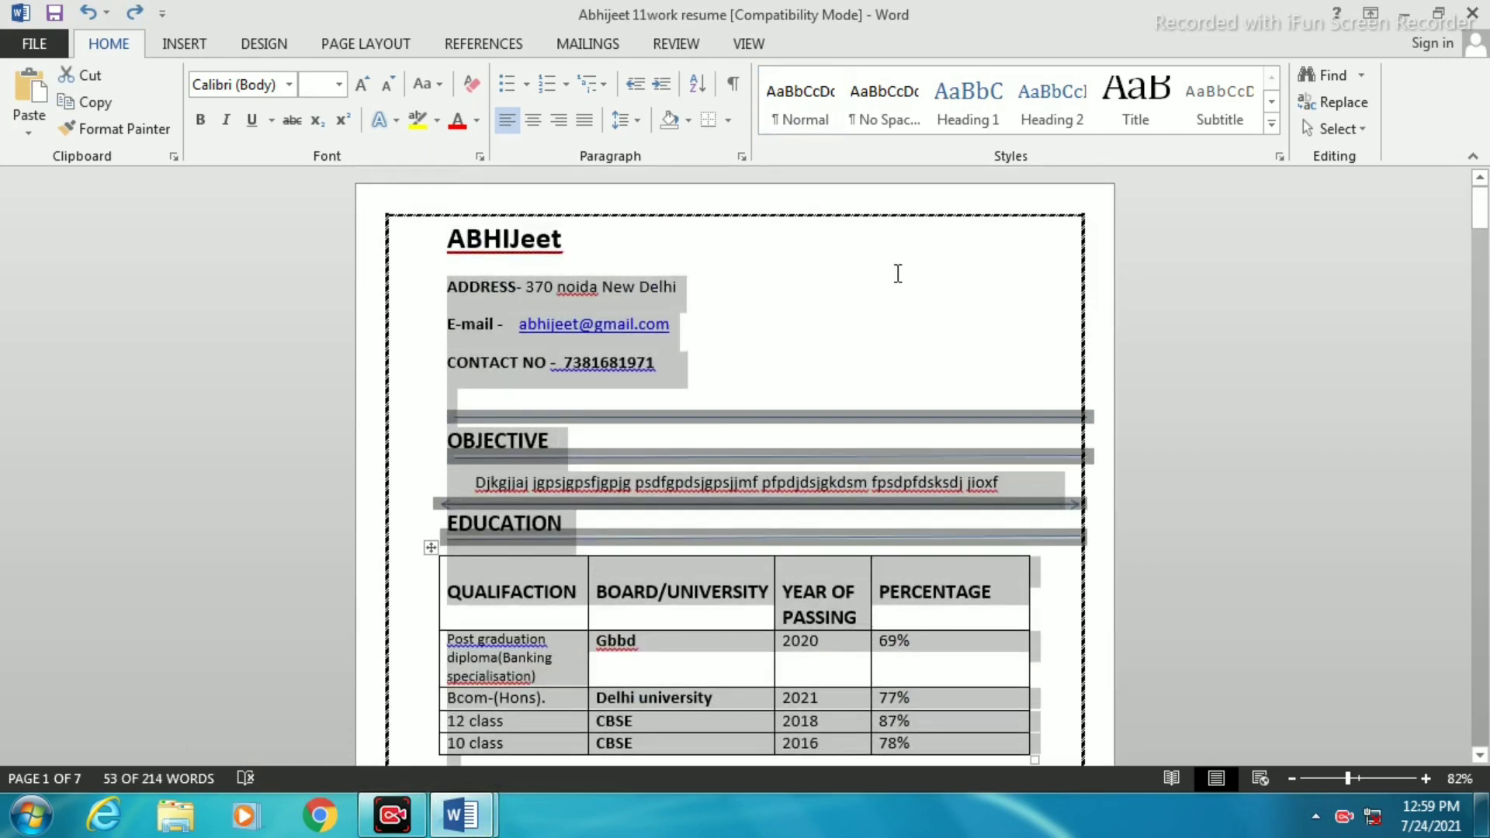
click(896, 274)
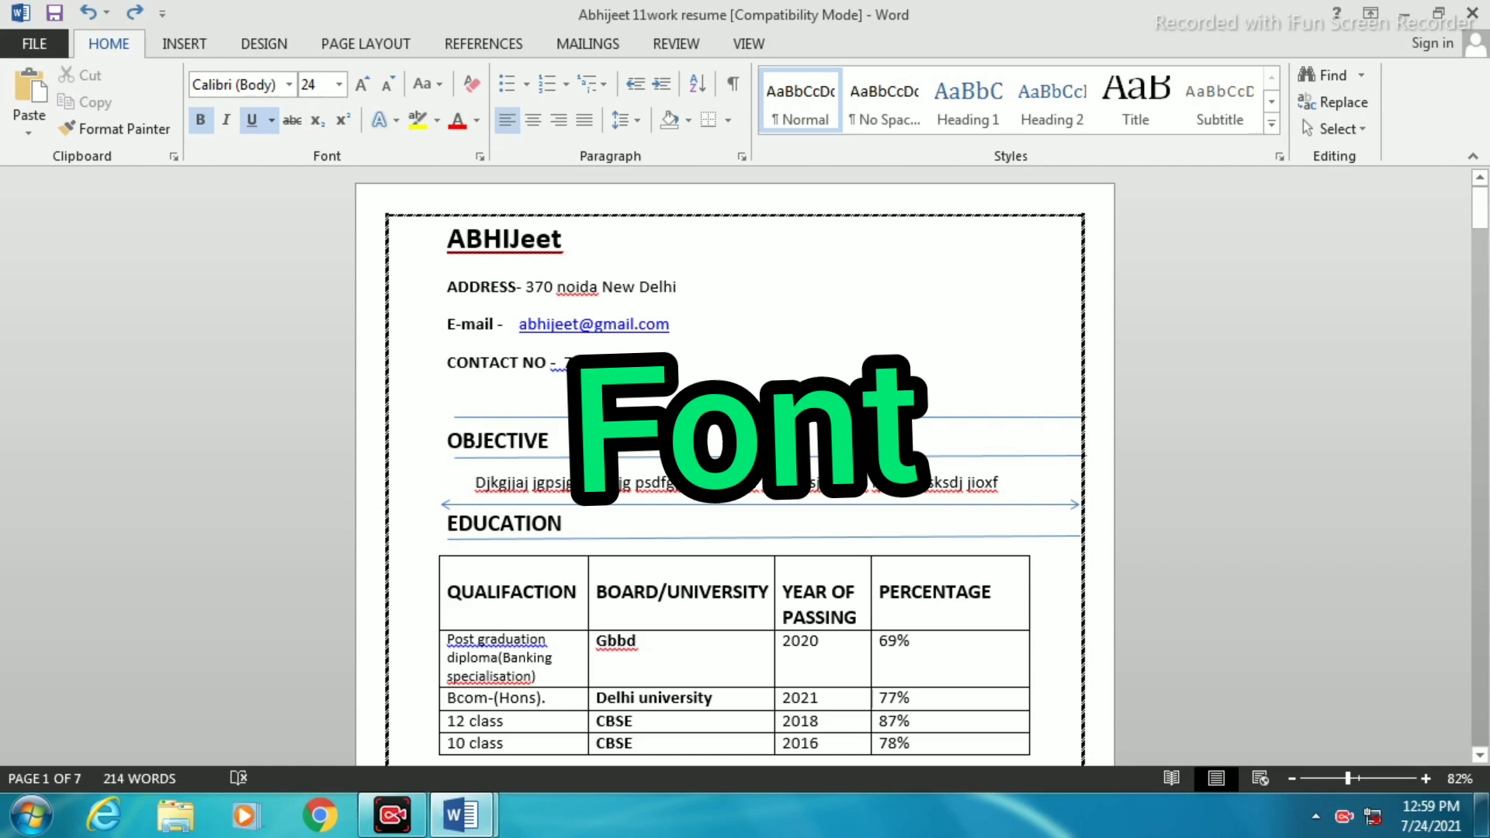
Step: Bring up the font settings at the resume's name heading and choose the Algerian font with Bold style
key(ctrl+d)
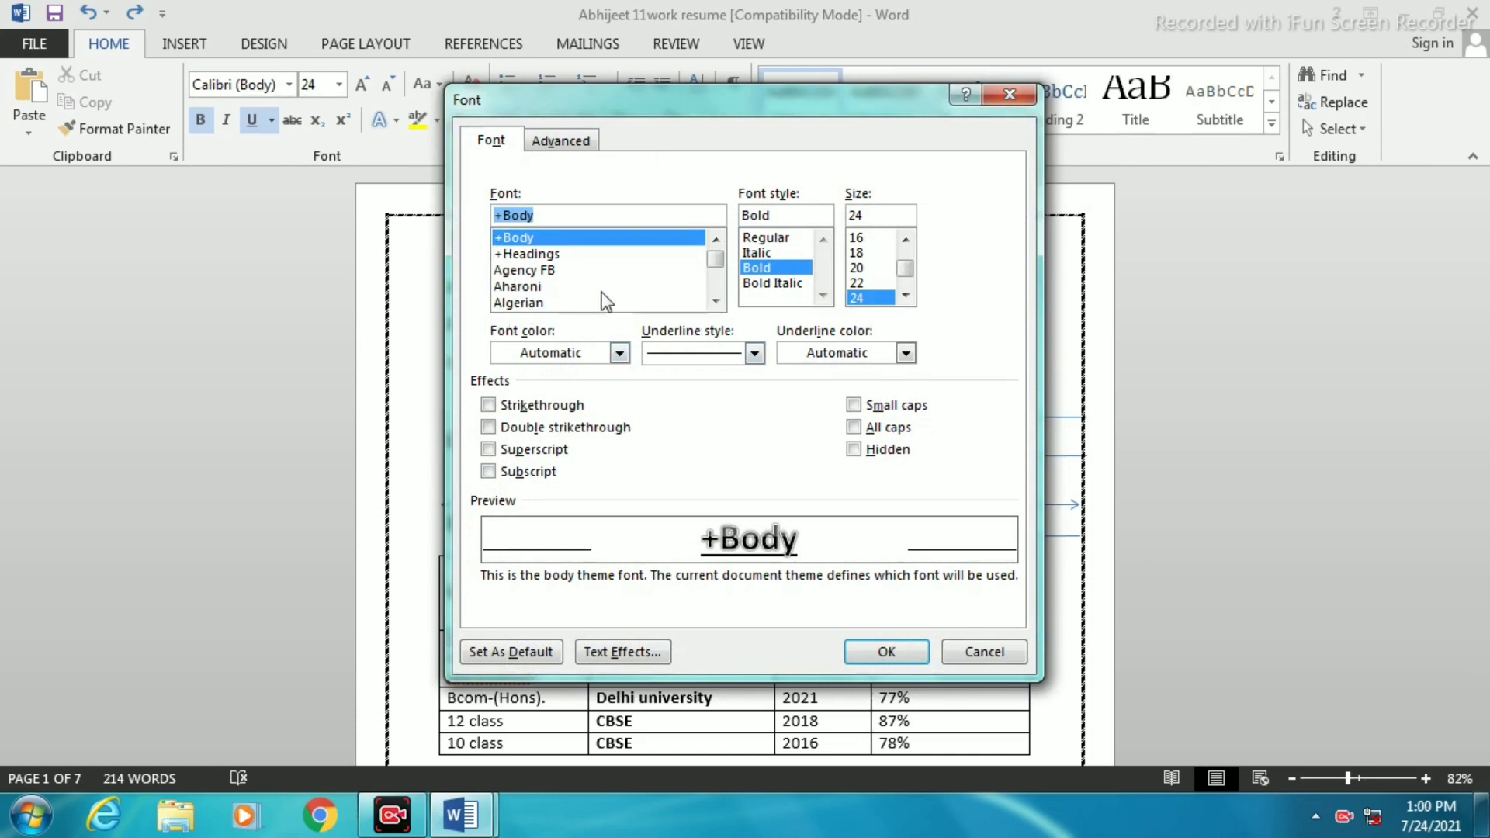
click(560, 256)
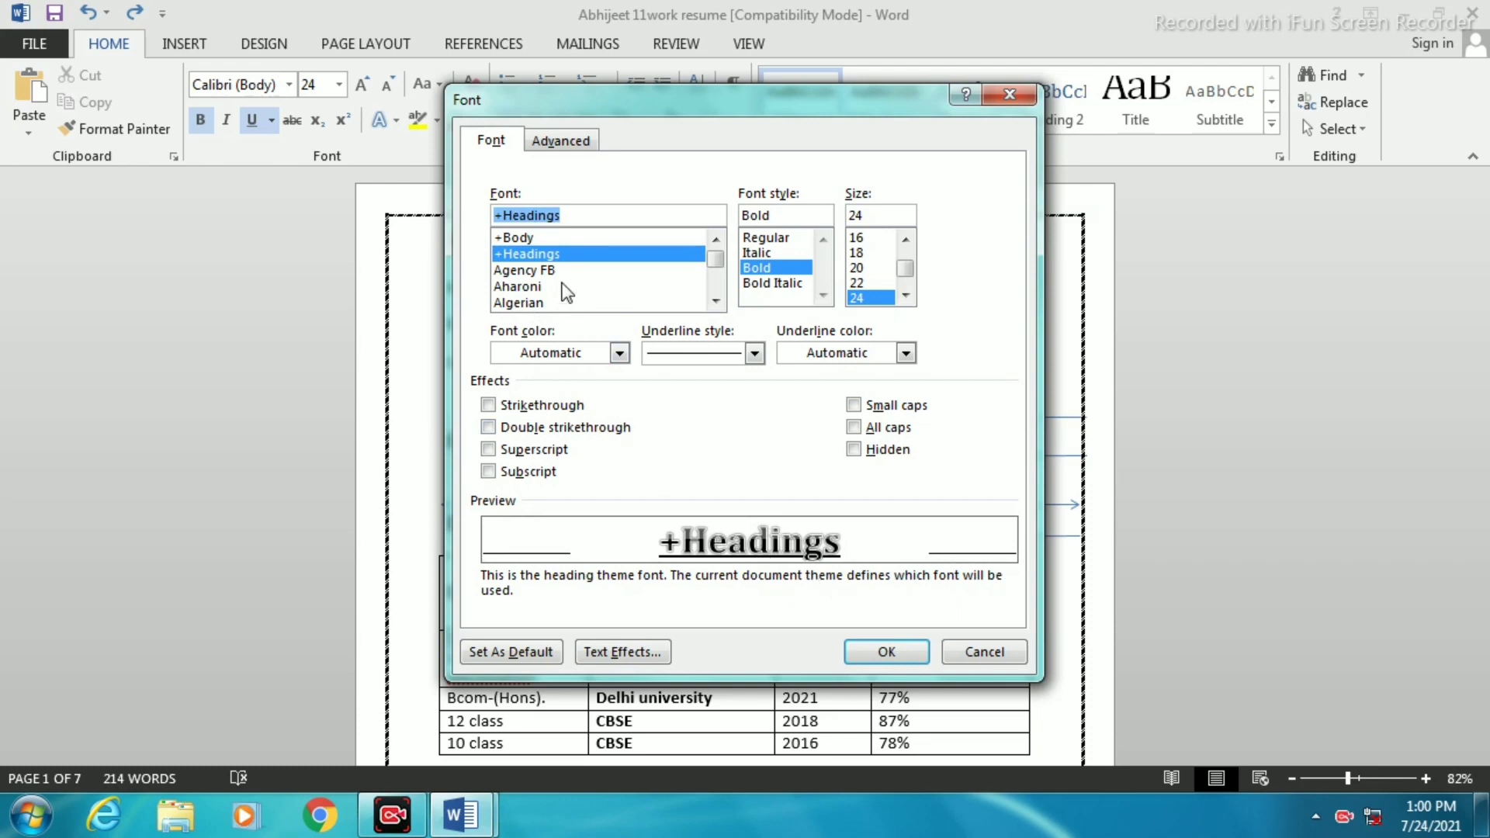
click(565, 287)
click(561, 303)
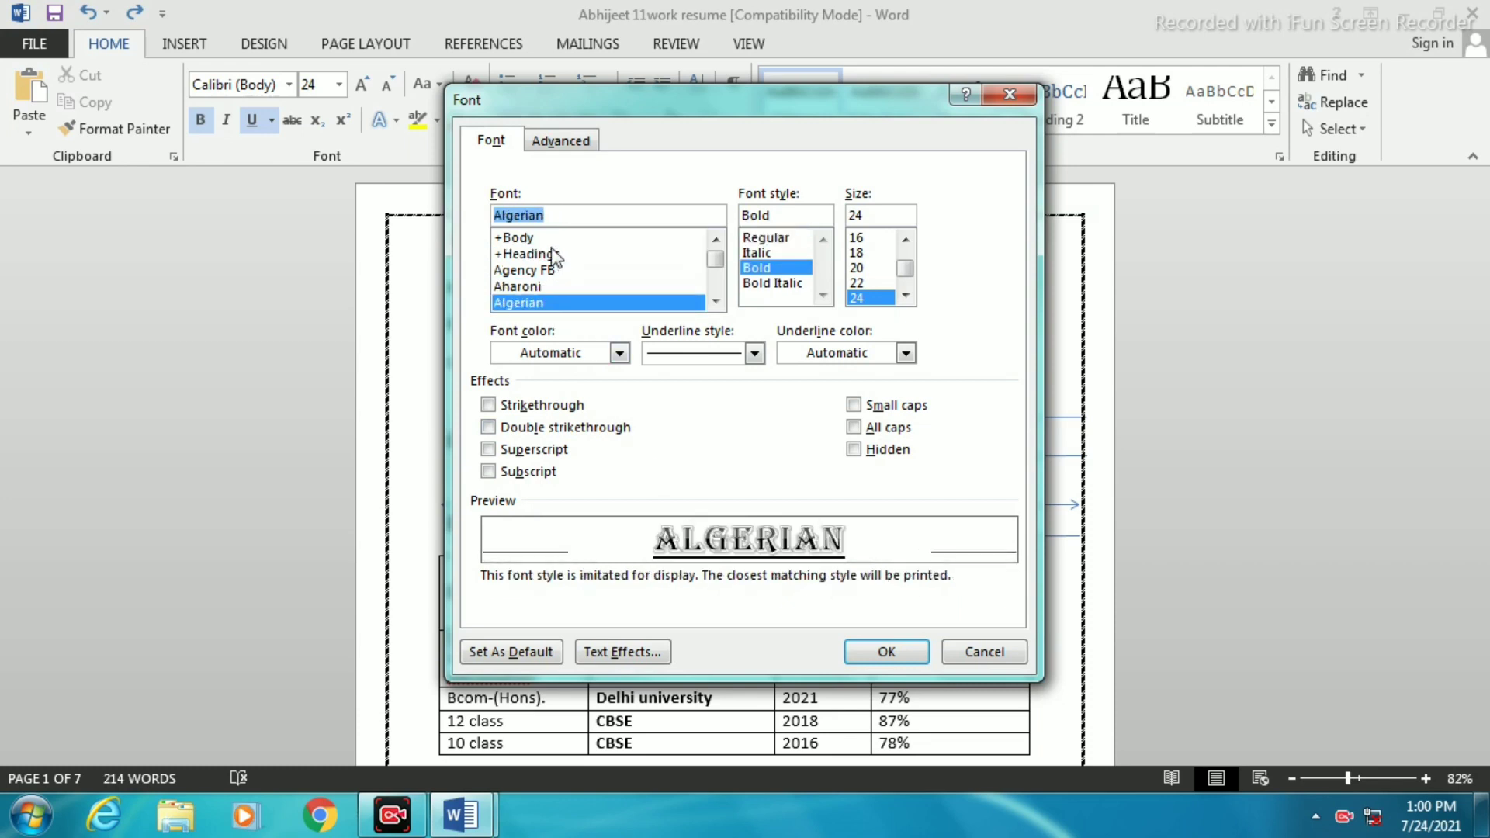
click(770, 239)
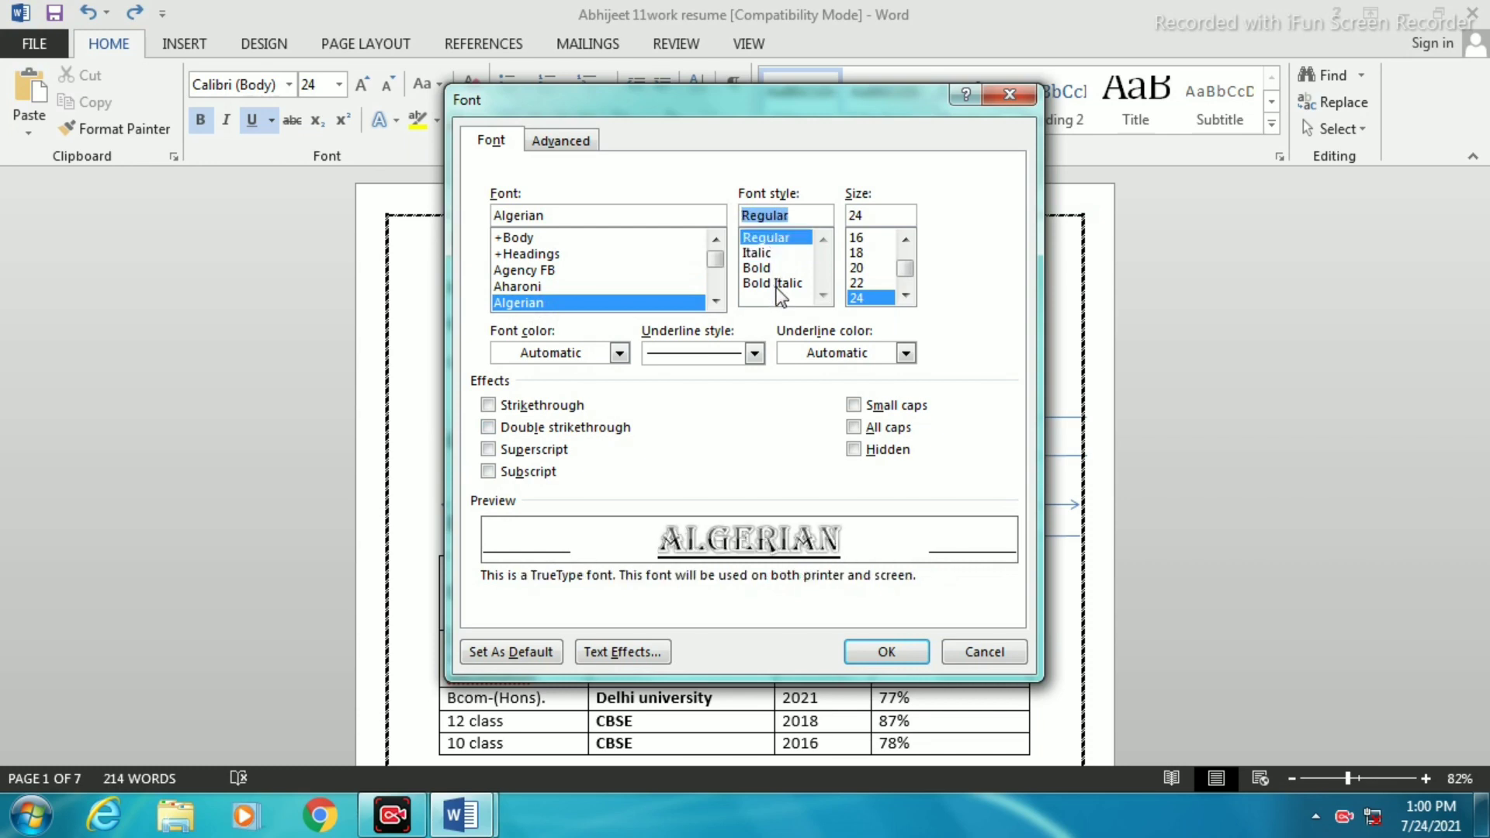
click(772, 283)
click(759, 253)
click(757, 268)
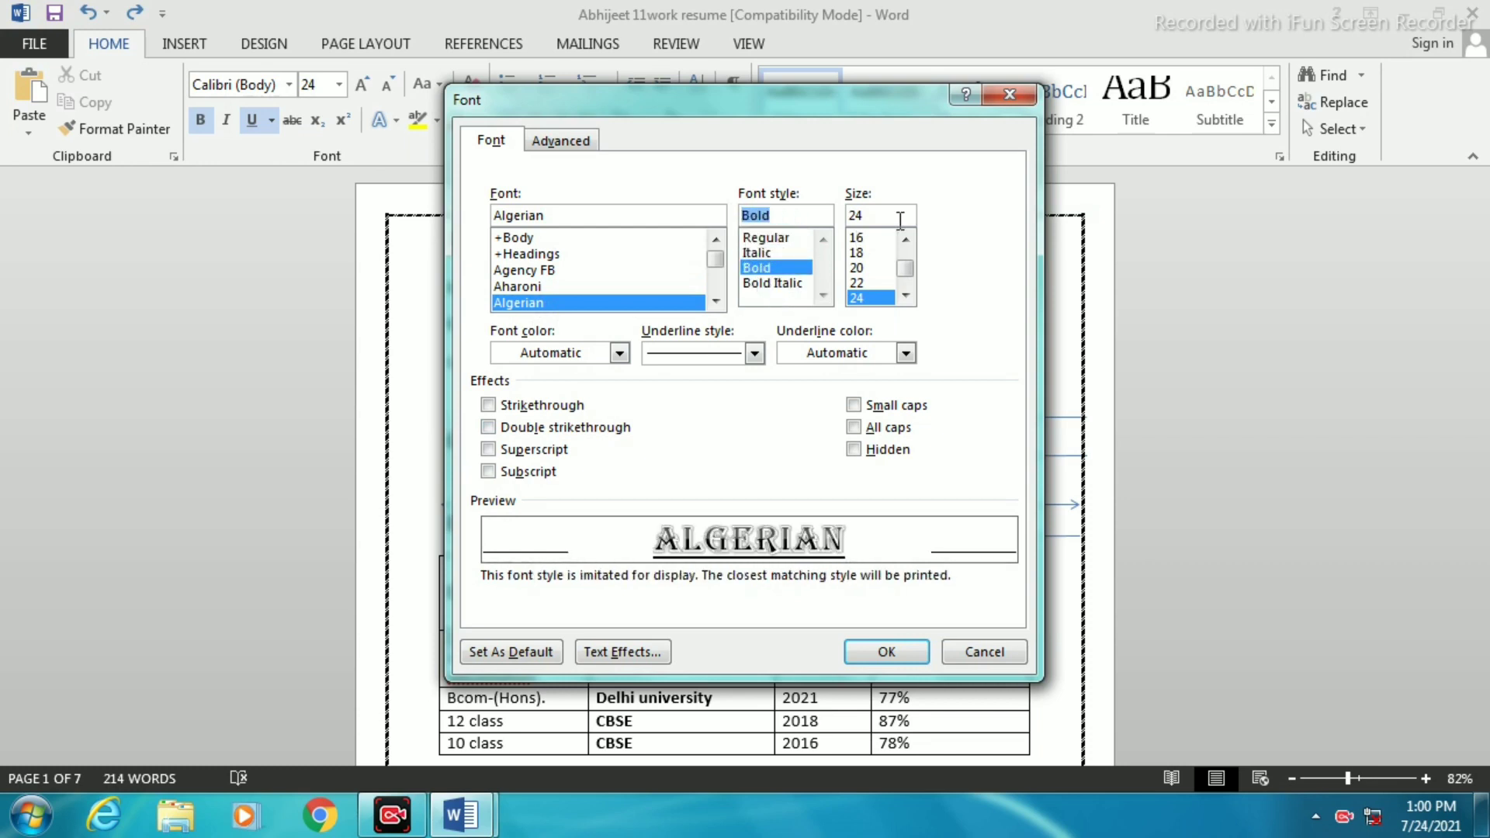
Step: Try several font sizes up to 36 in the font settings, and dismiss them without applying
click(865, 243)
click(865, 270)
click(866, 284)
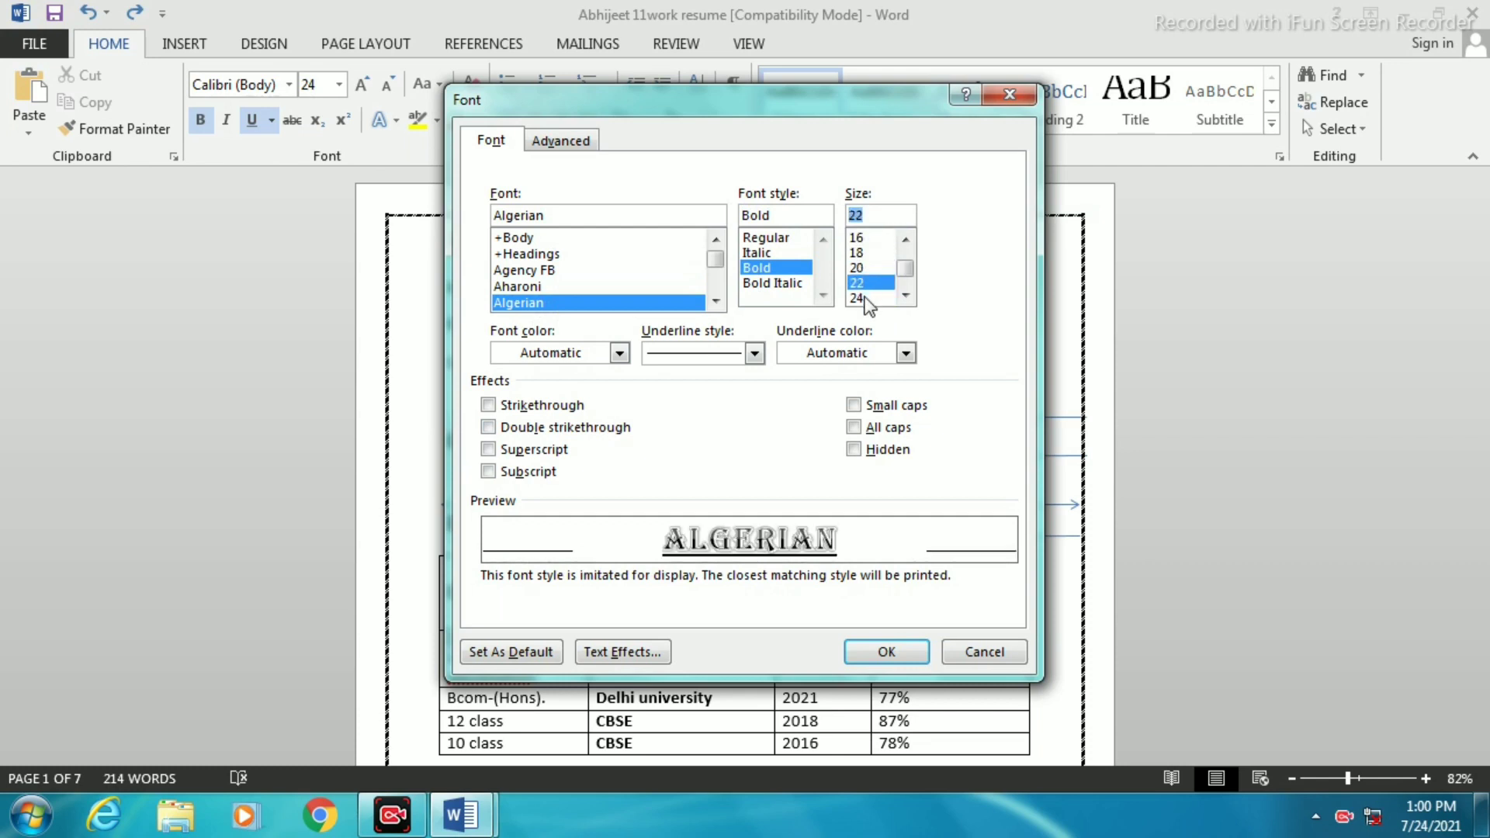
click(868, 299)
click(905, 295)
click(905, 299)
click(905, 299)
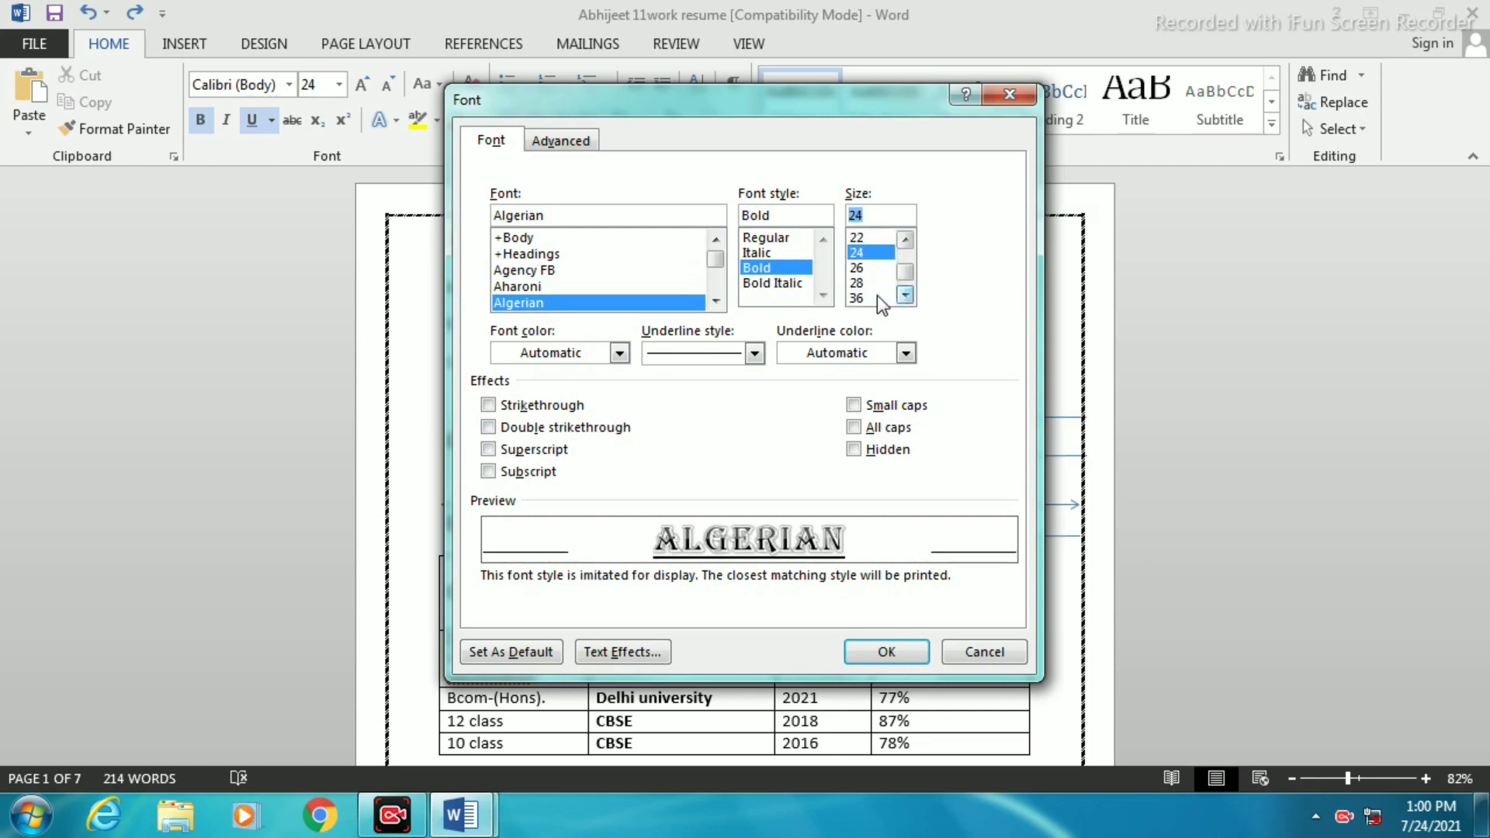
click(874, 298)
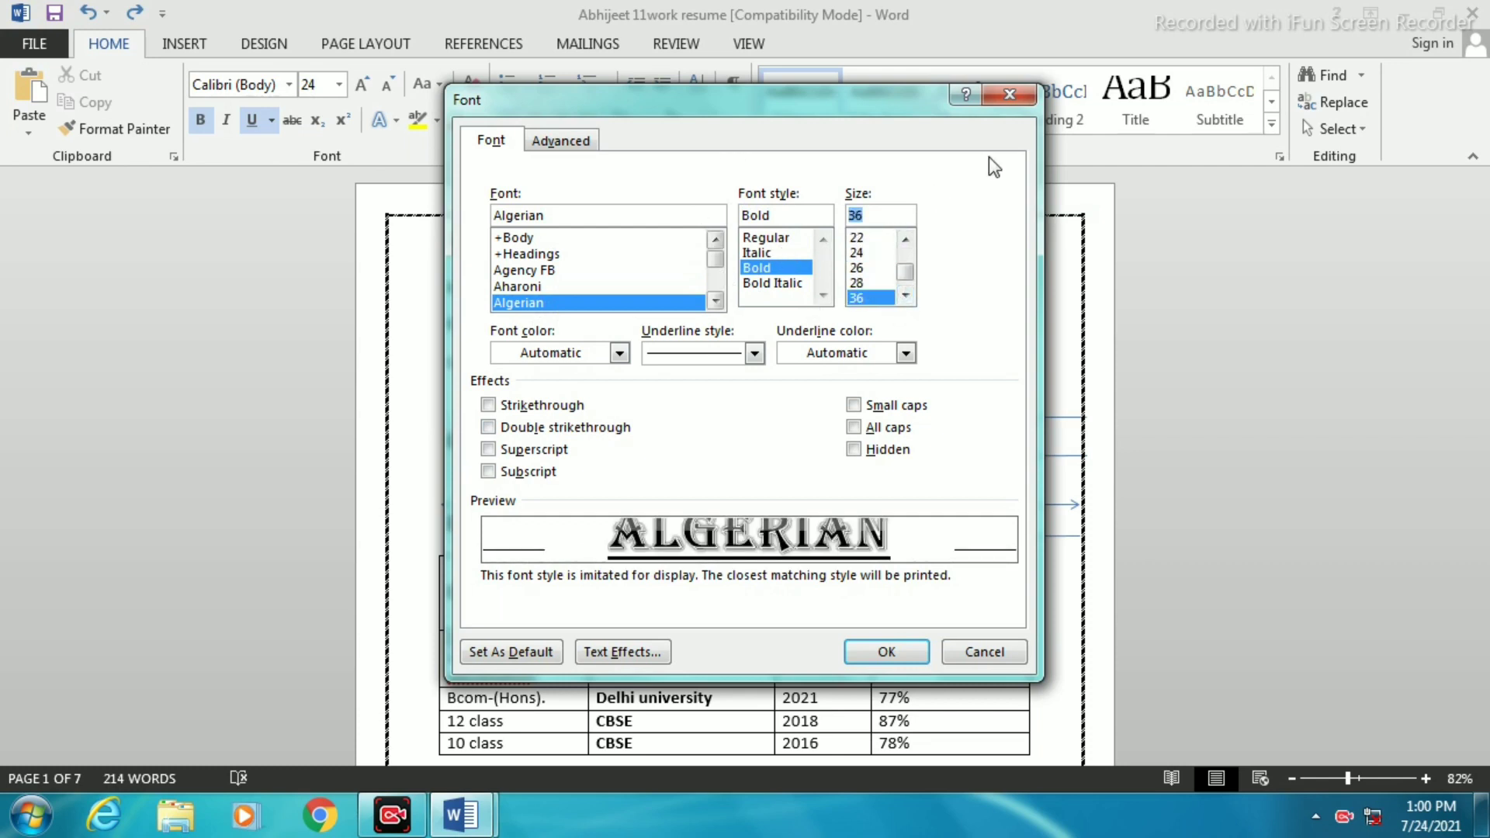
click(1026, 101)
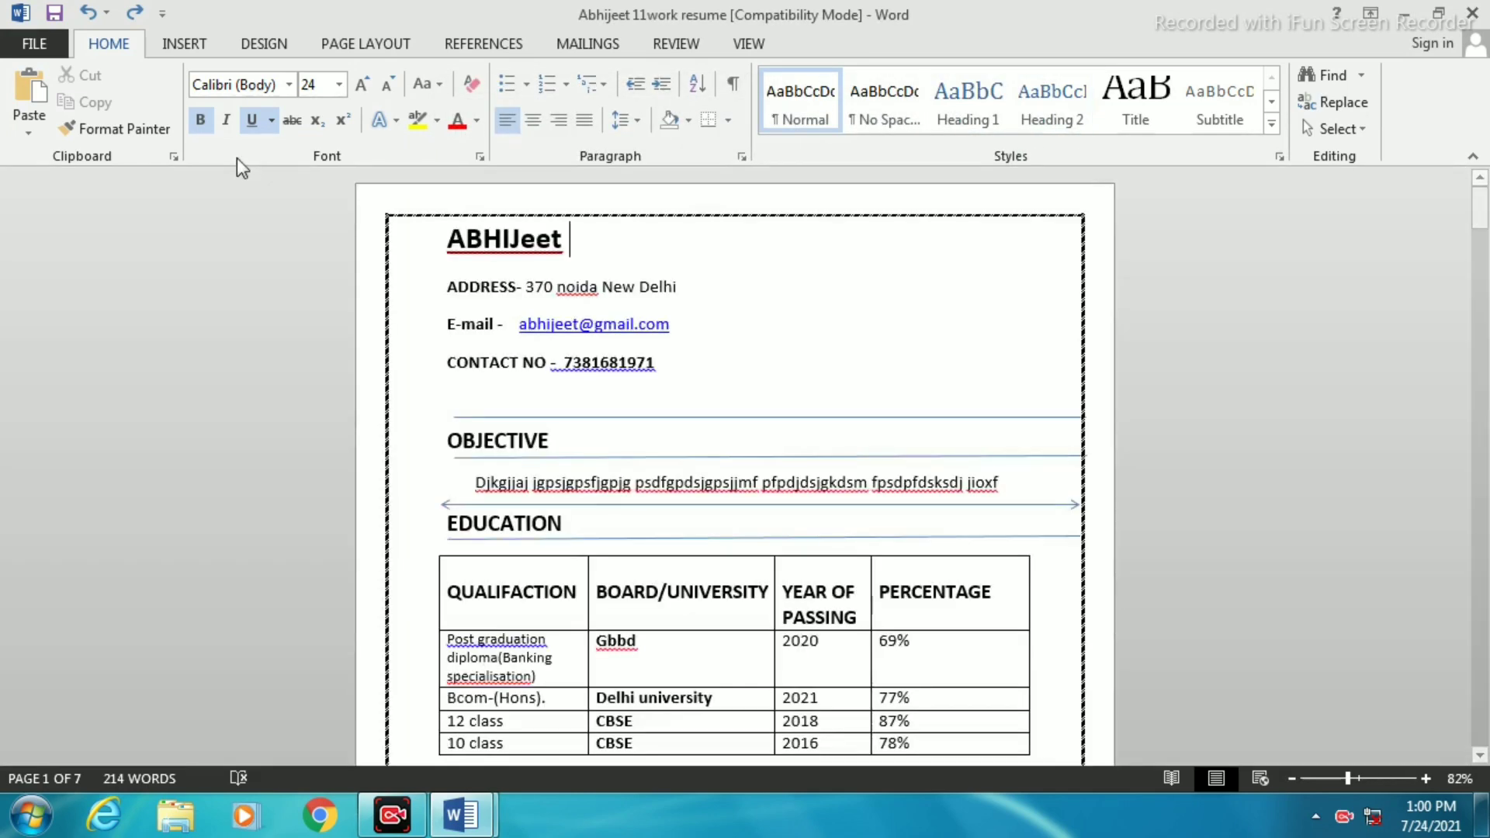
Step: Show the font settings for the name heading twice, closing them each time without changes
click(478, 158)
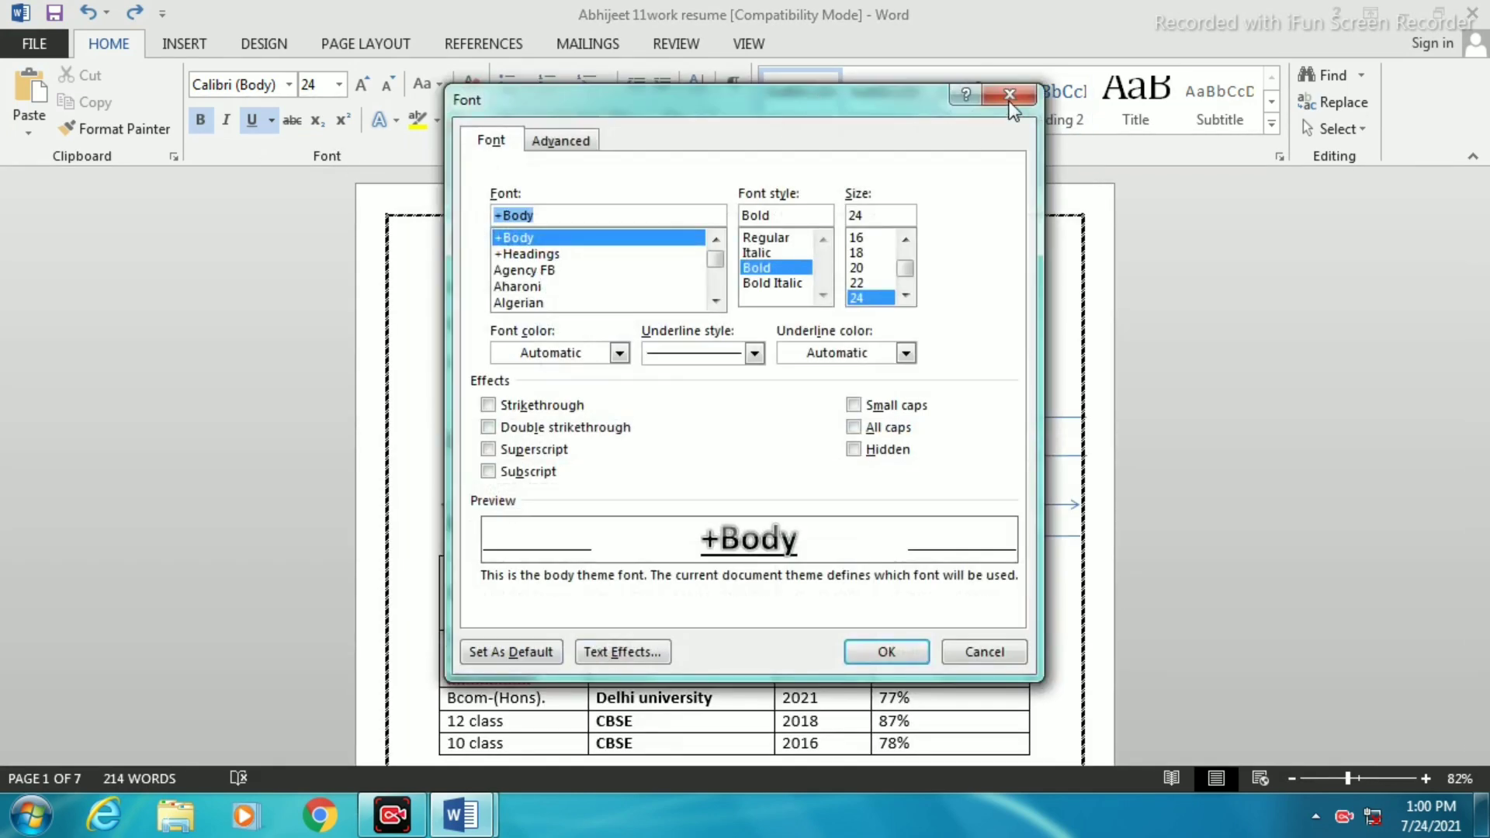
click(1009, 97)
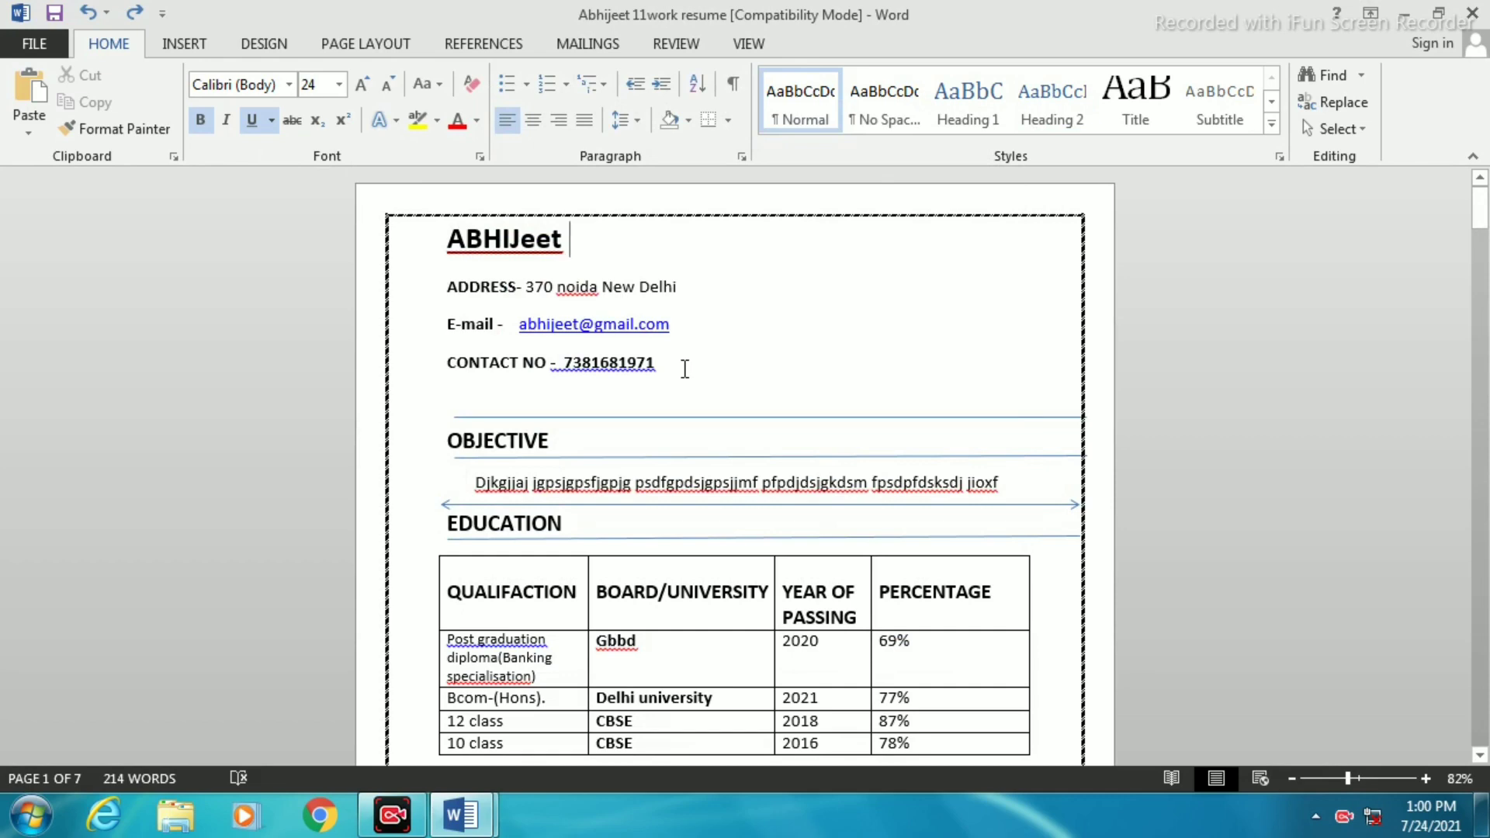
key(ctrl+d)
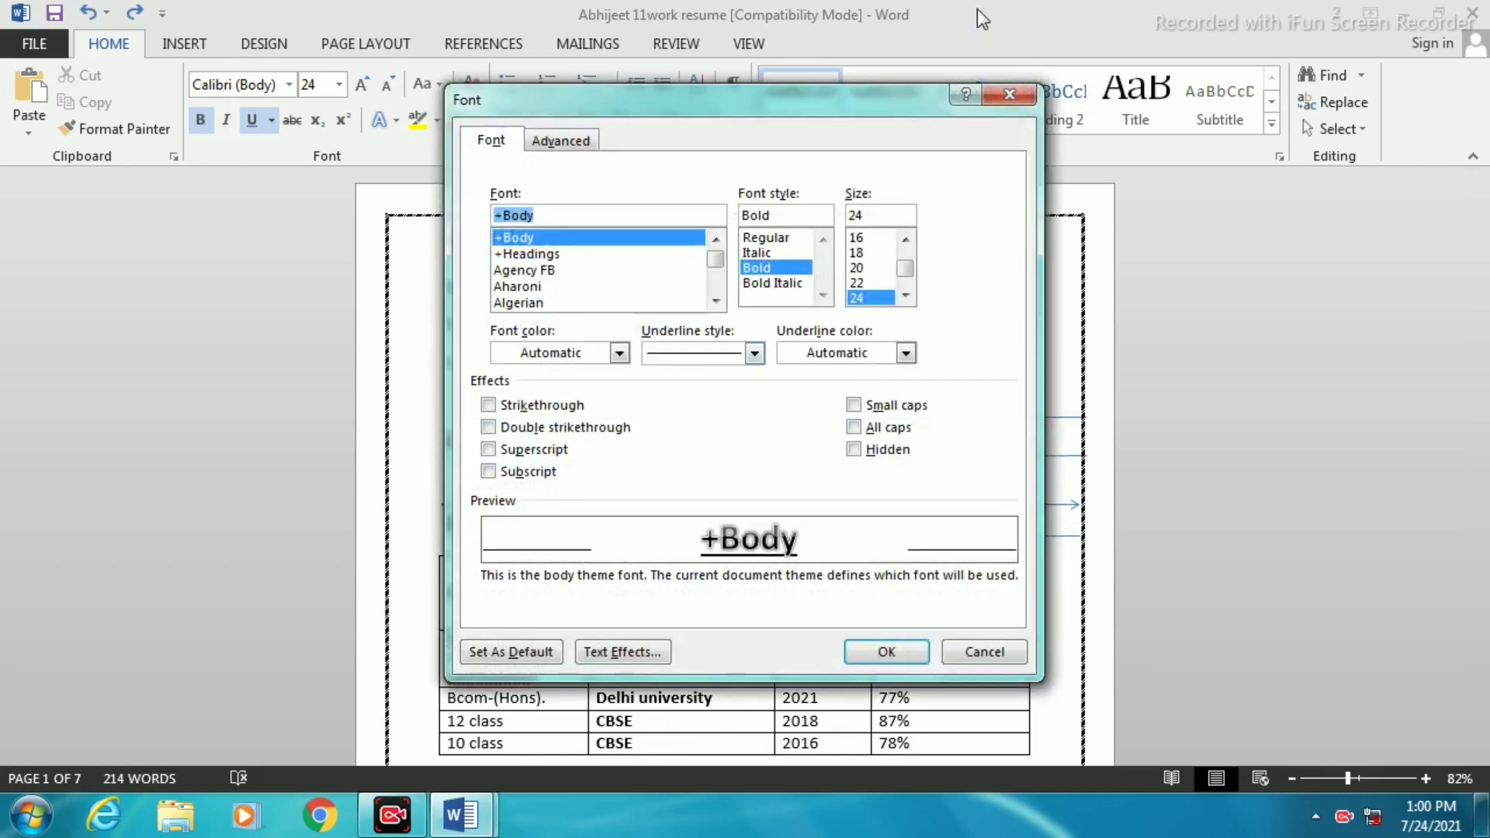
click(1009, 94)
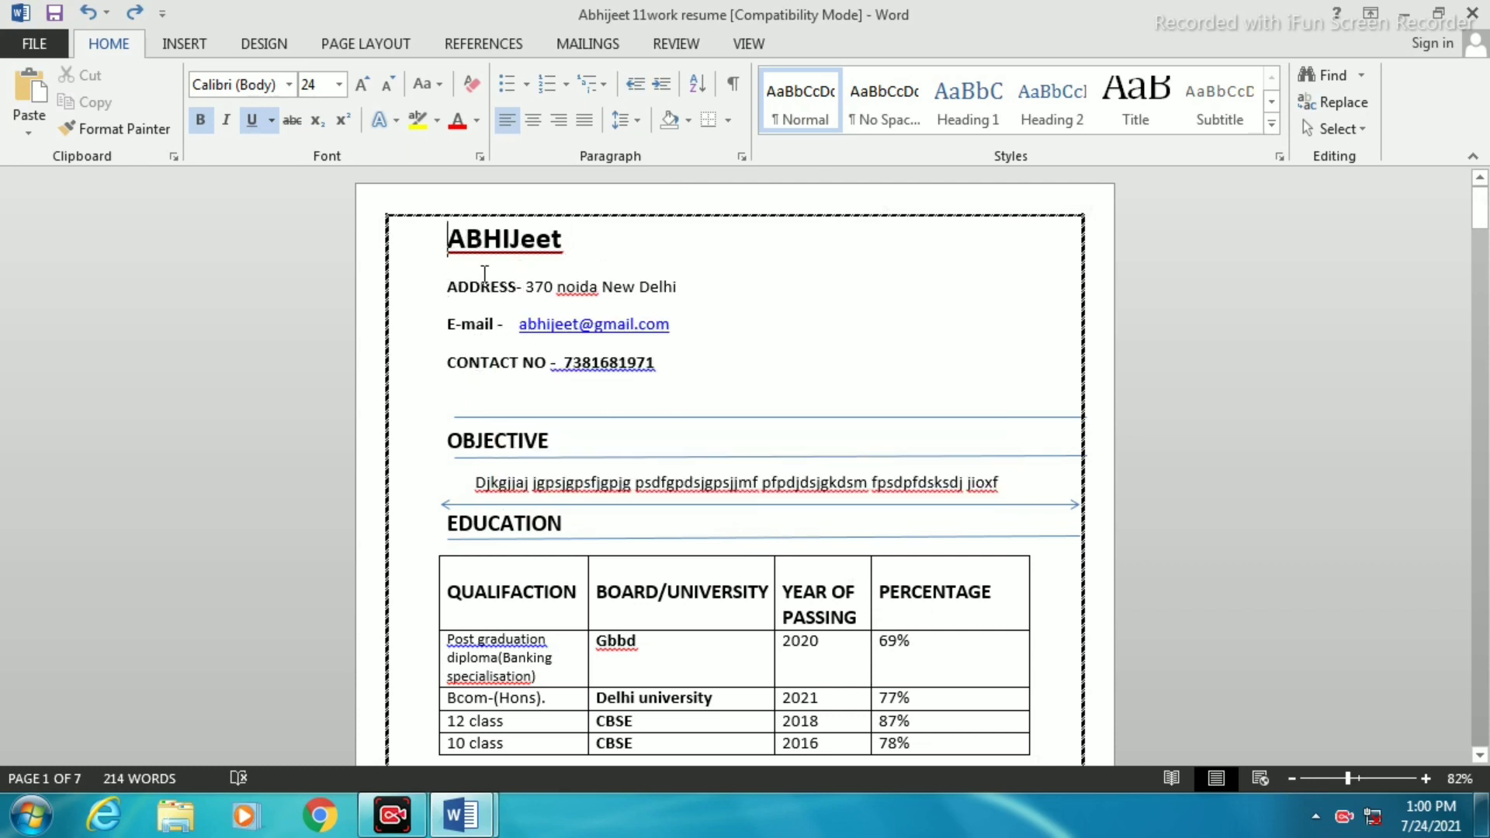
Step: Switch the heading block from the name through the CONTACT NO line between centred and left alignment, ending left-aligned, and deselect it
drag(447, 240, 617, 369)
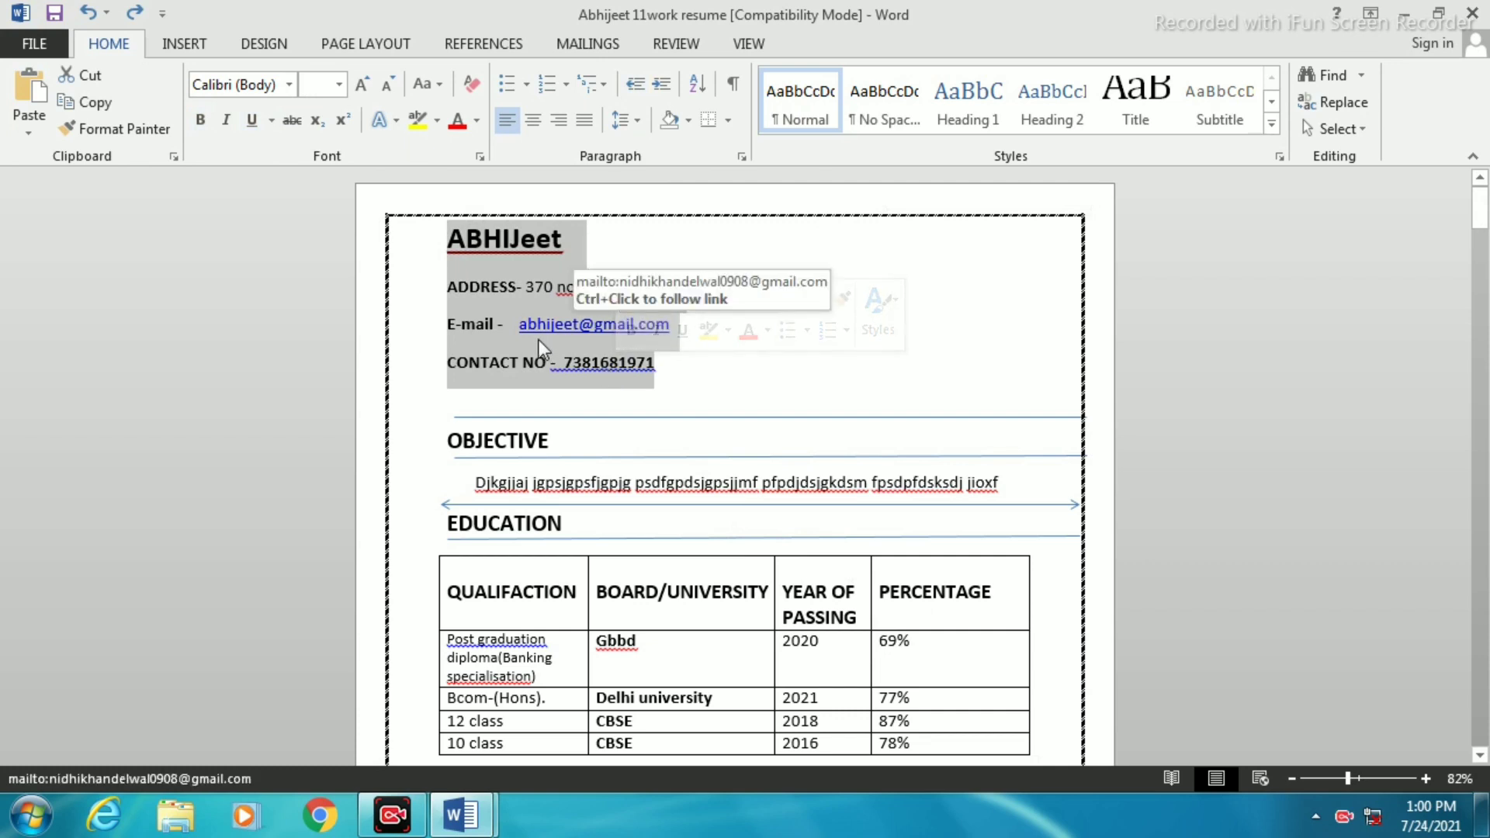
key(ctrl+e)
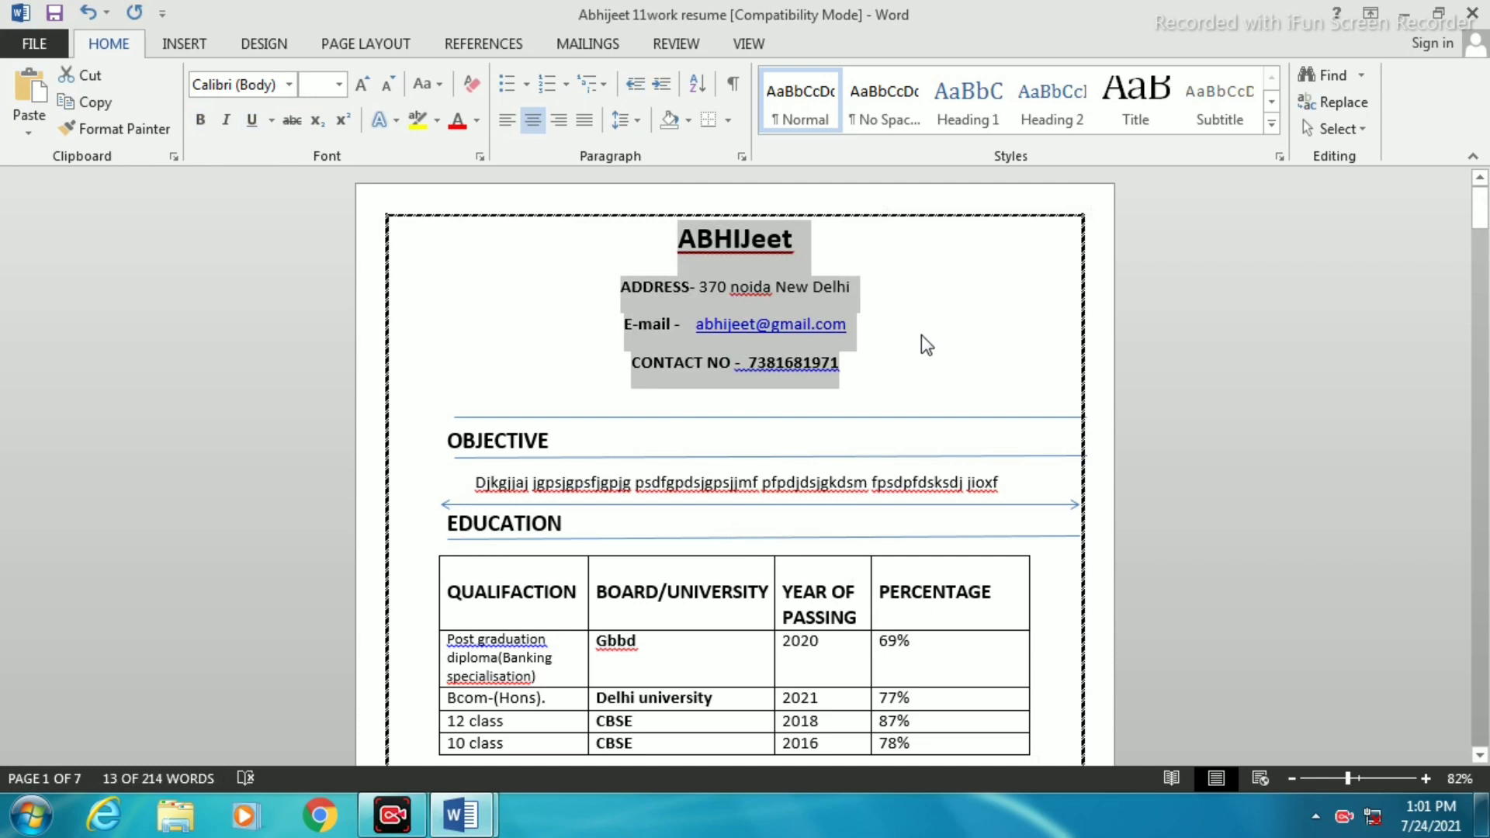
key(ctrl+l)
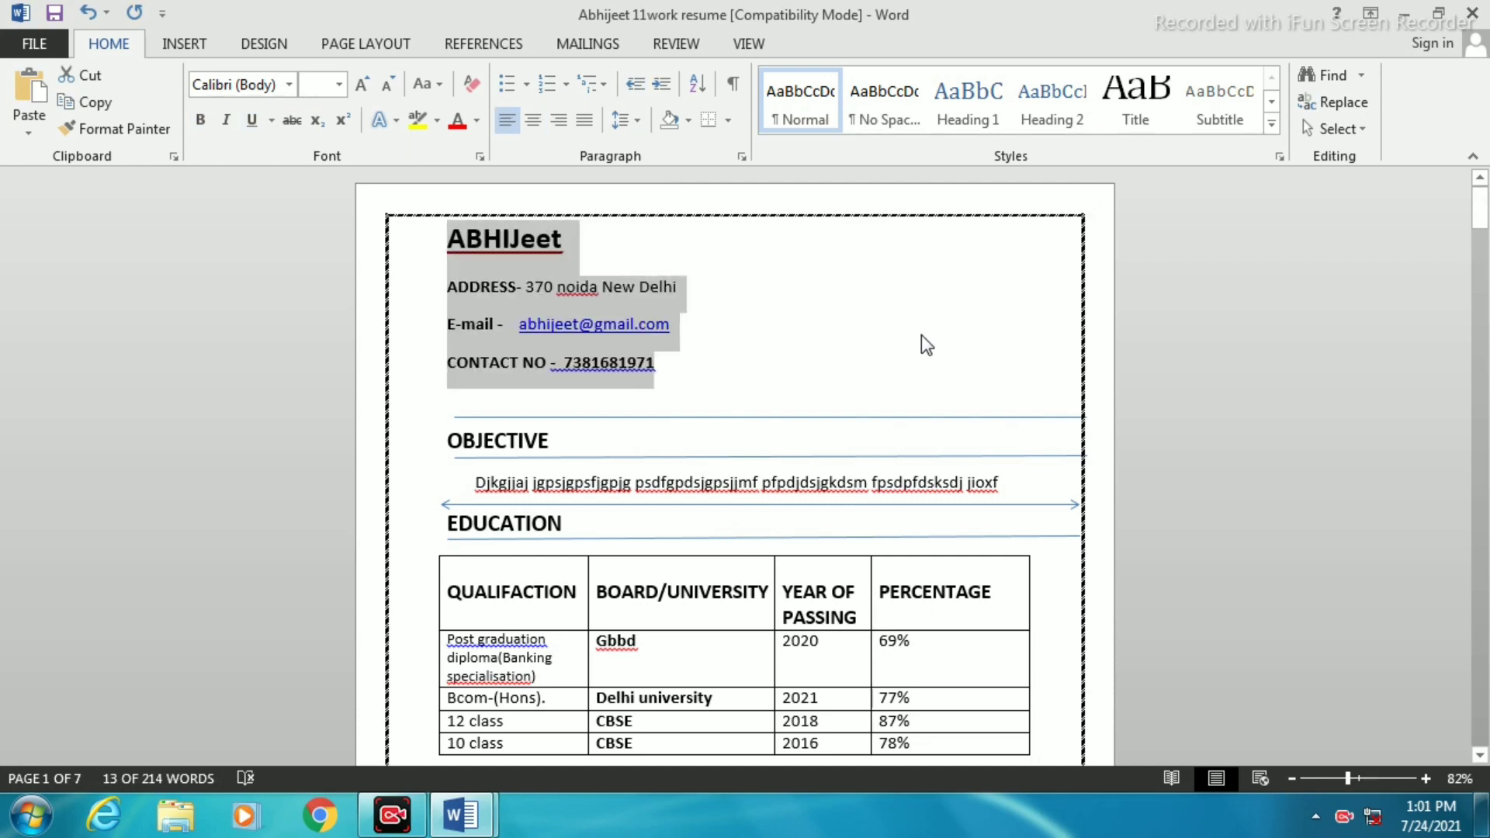
key(ctrl+e)
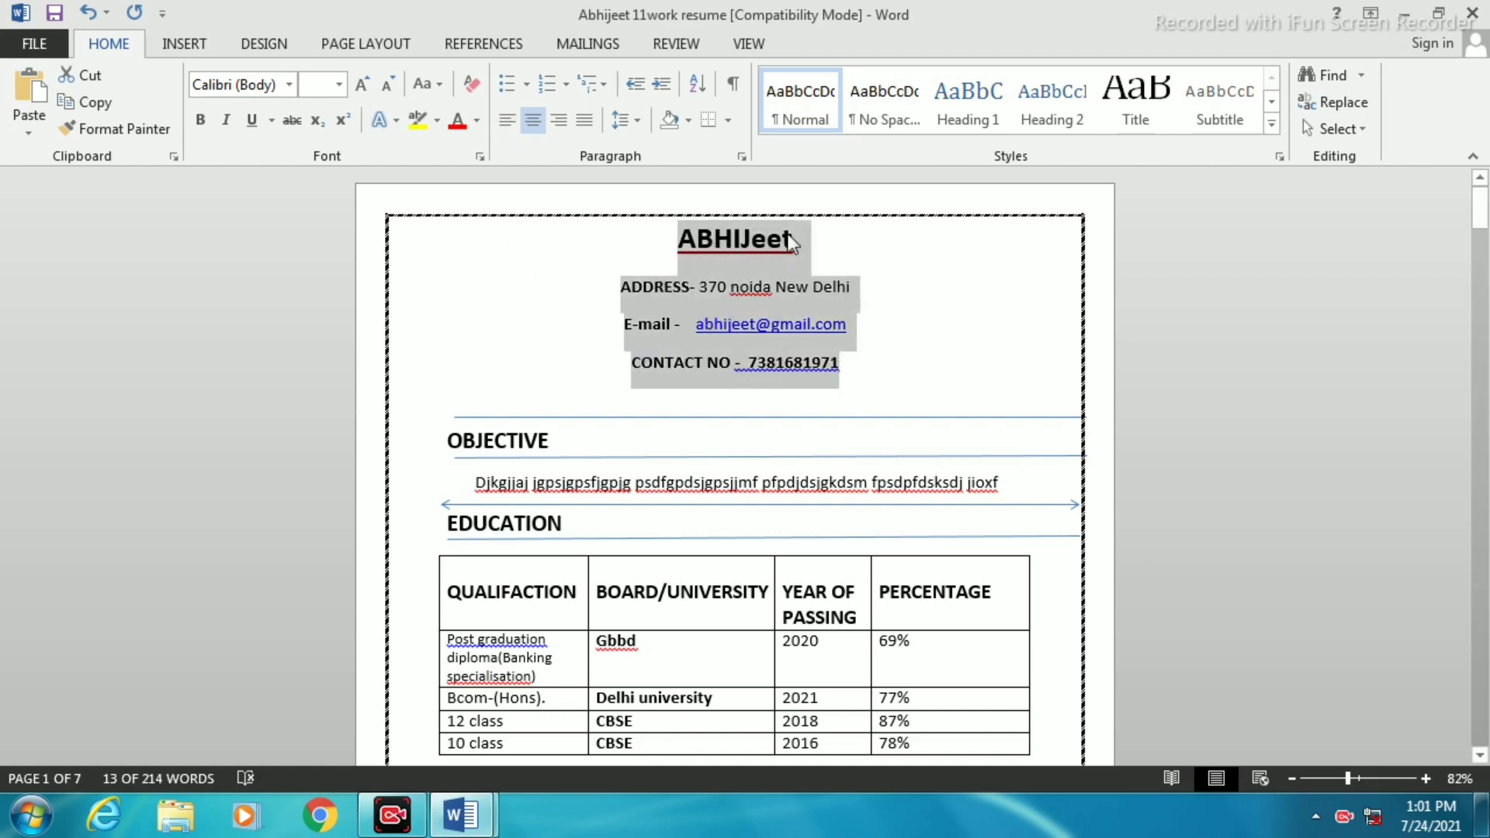
key(ctrl+l)
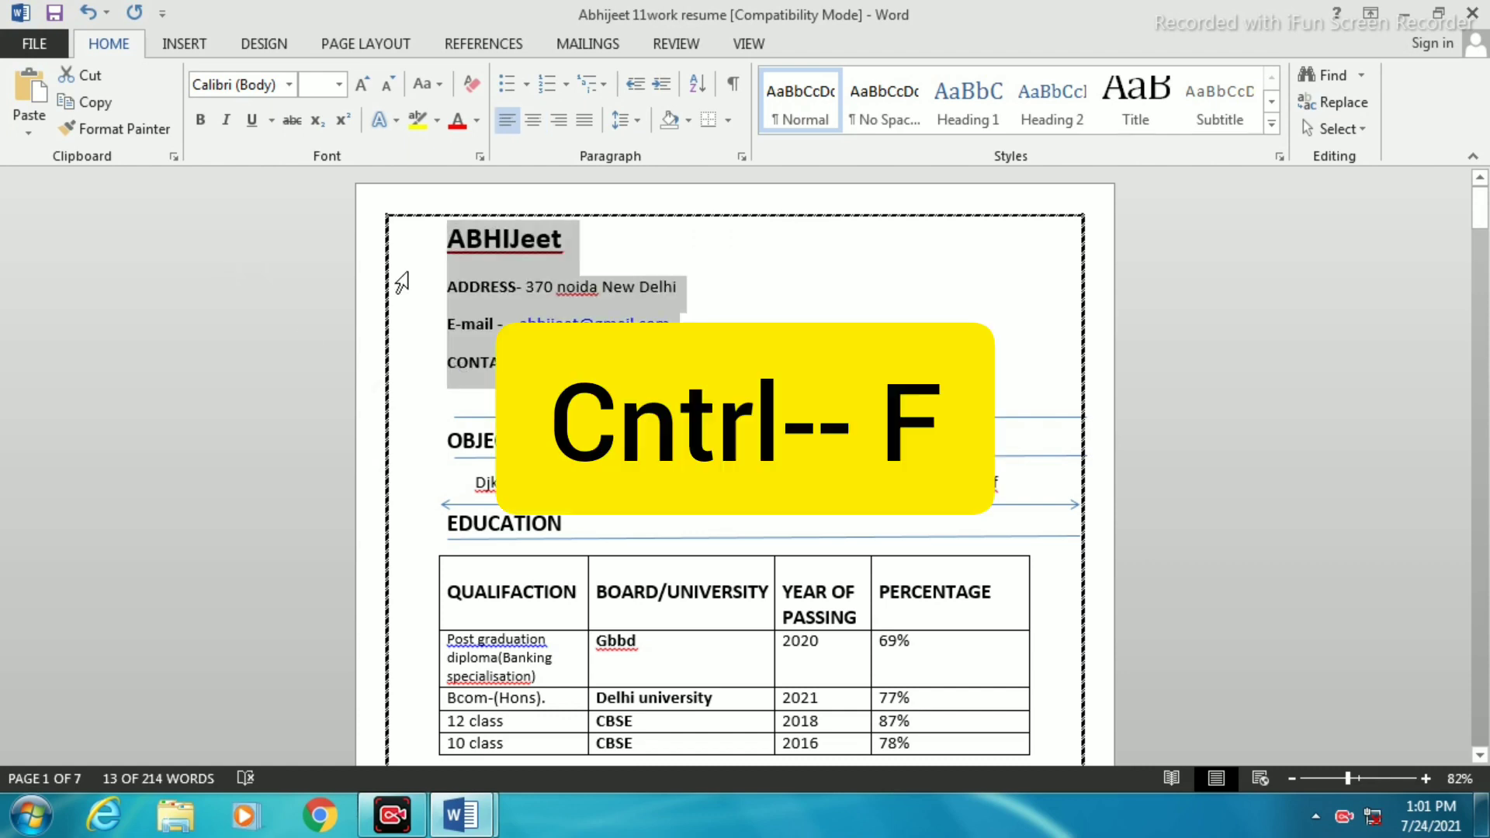
click(505, 415)
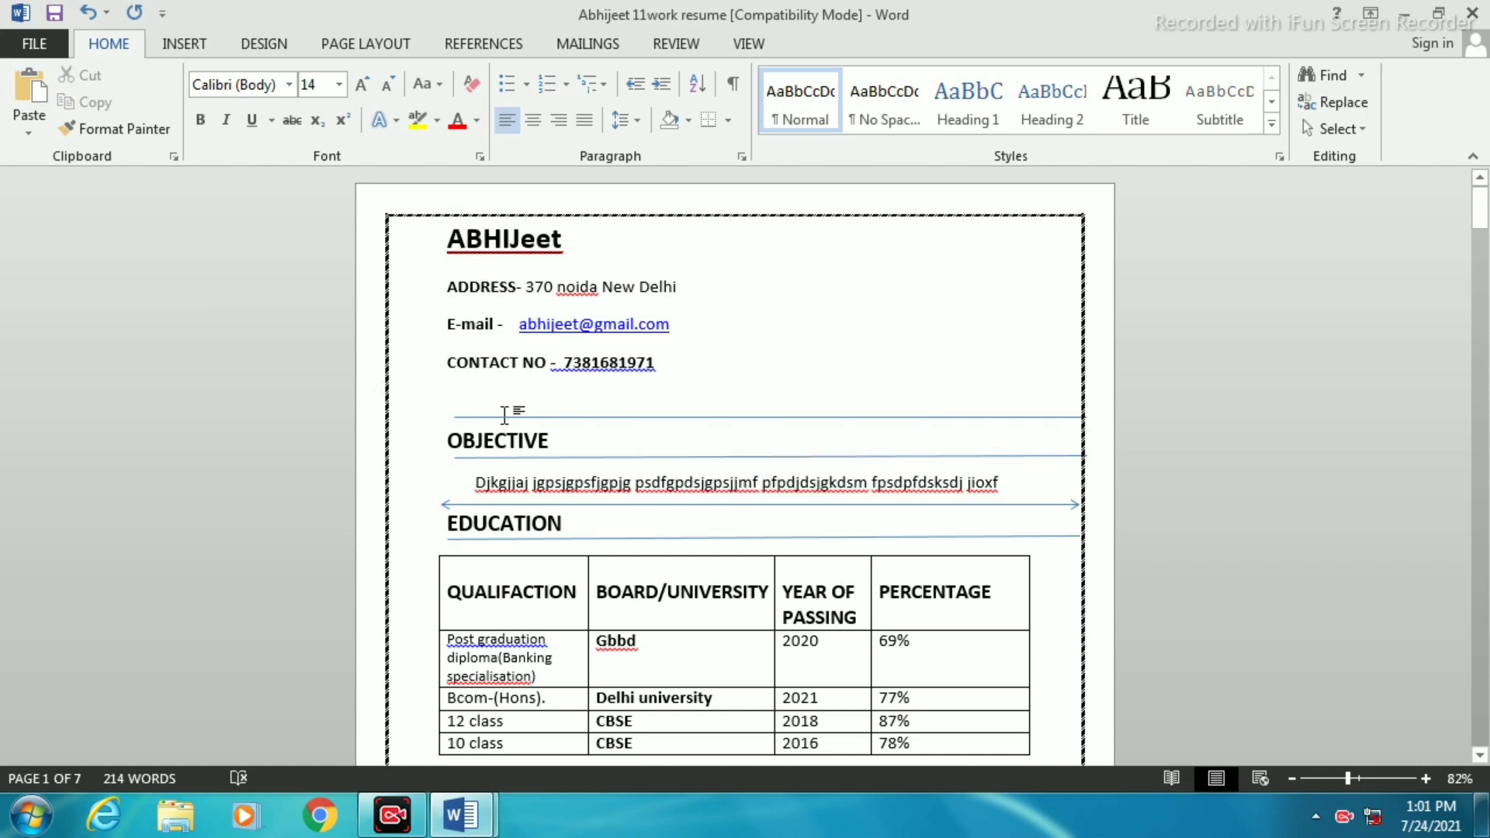
Step: Search the document for the candidate's first name
key(ctrl+f)
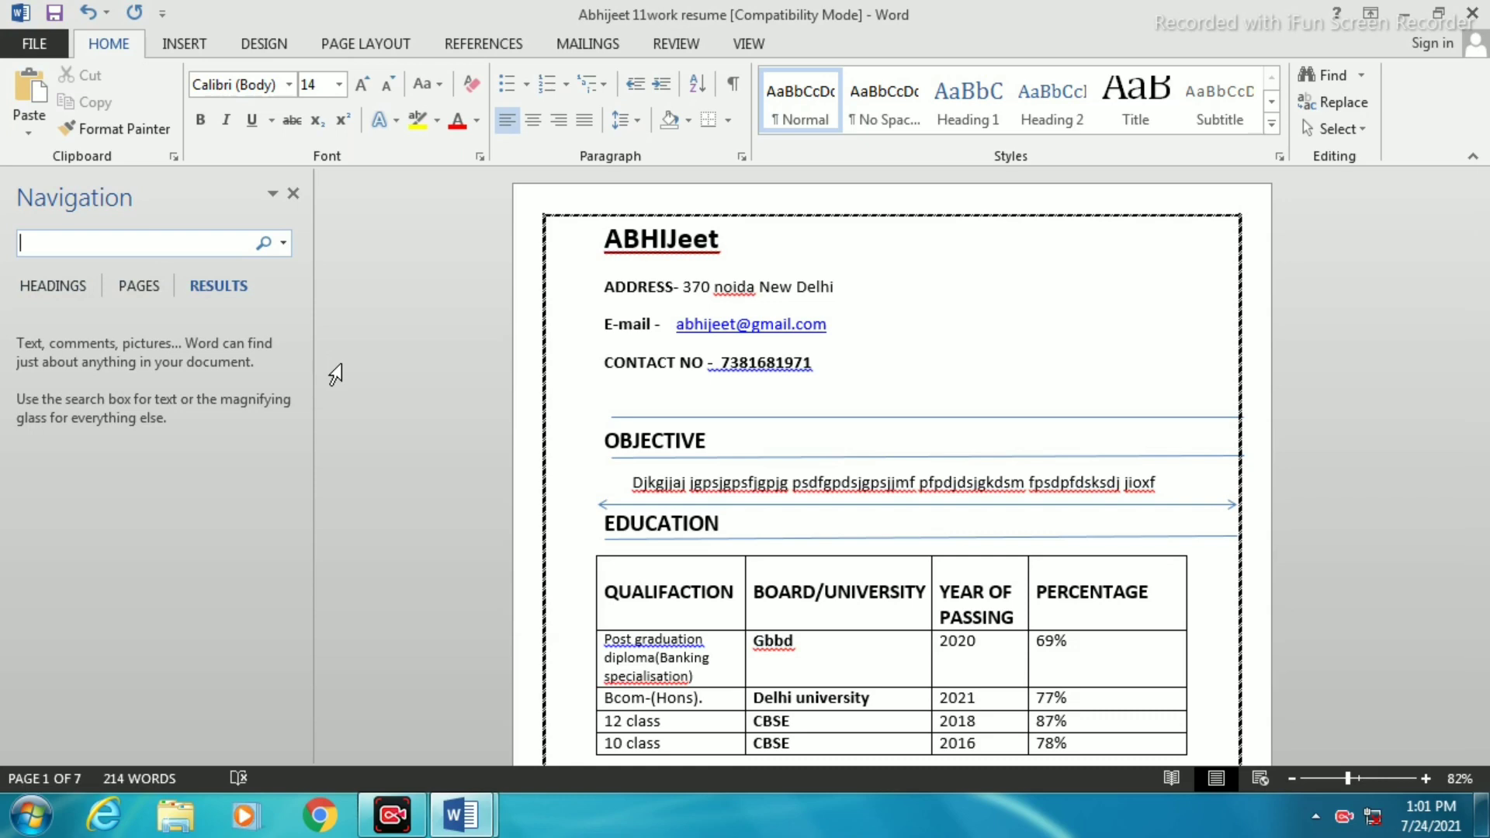
text(abhi)
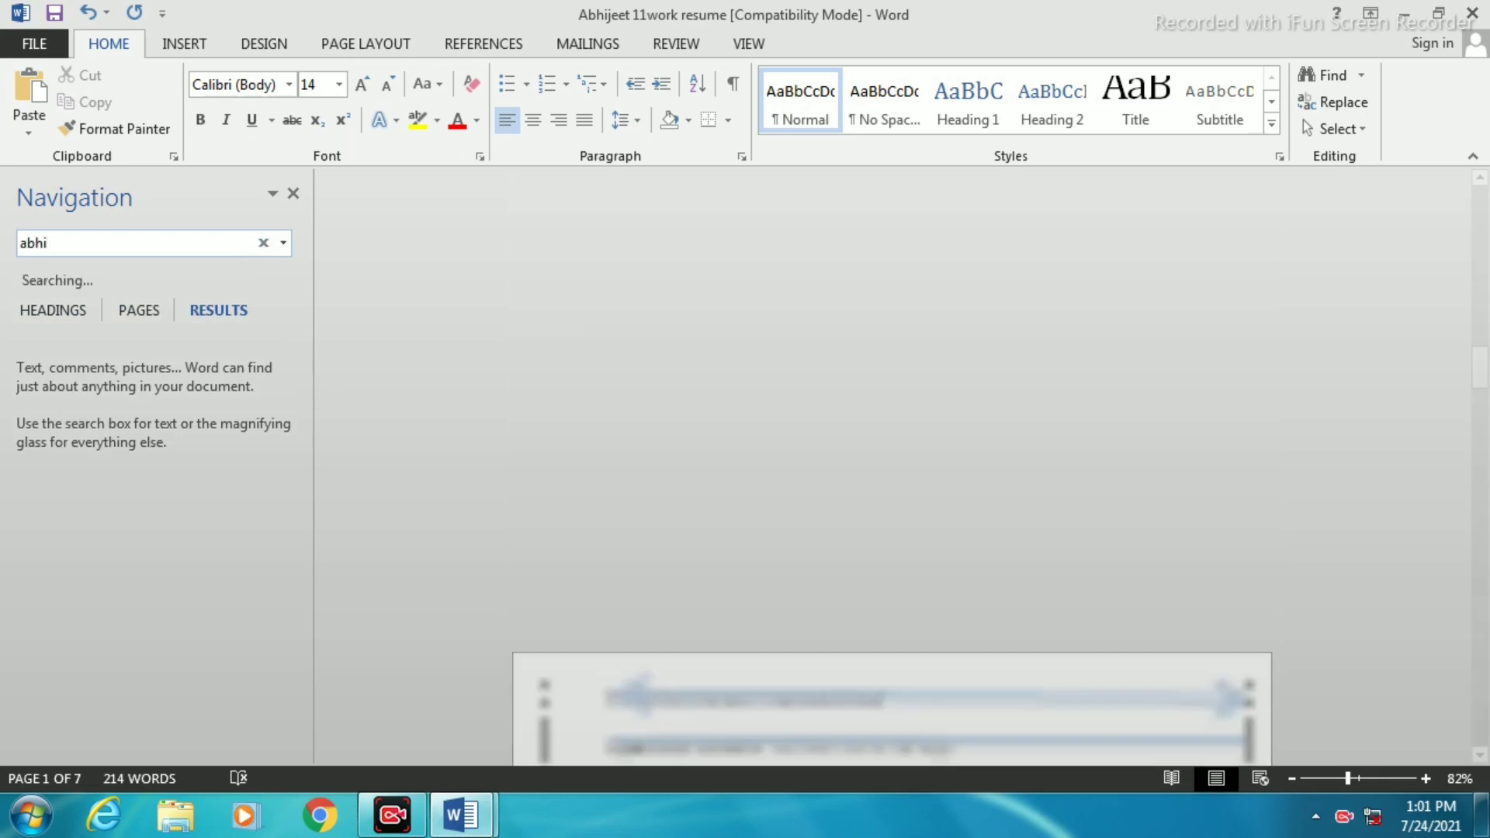
text(jeer)
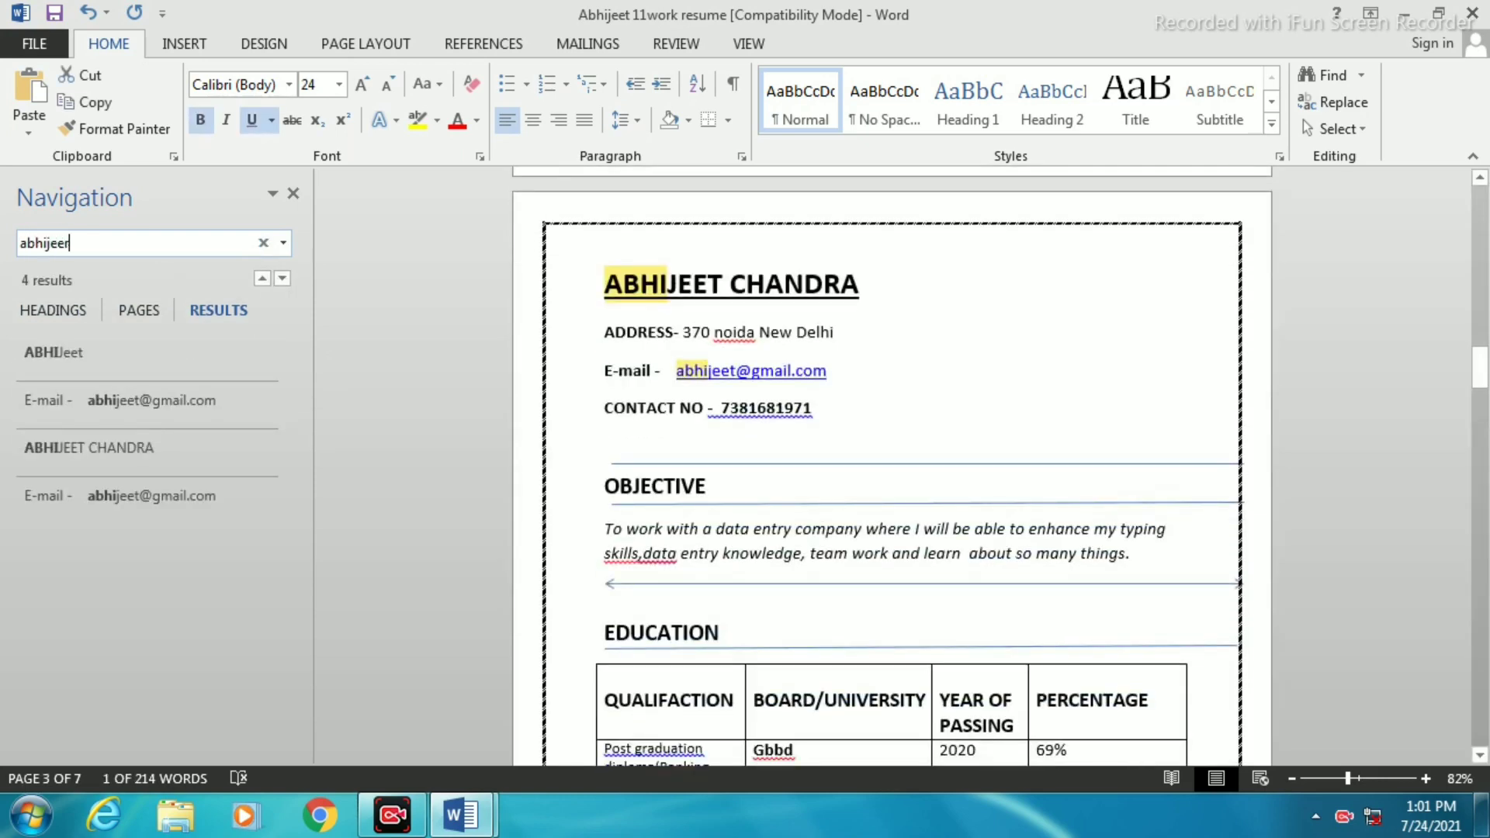
key(BackSpace)
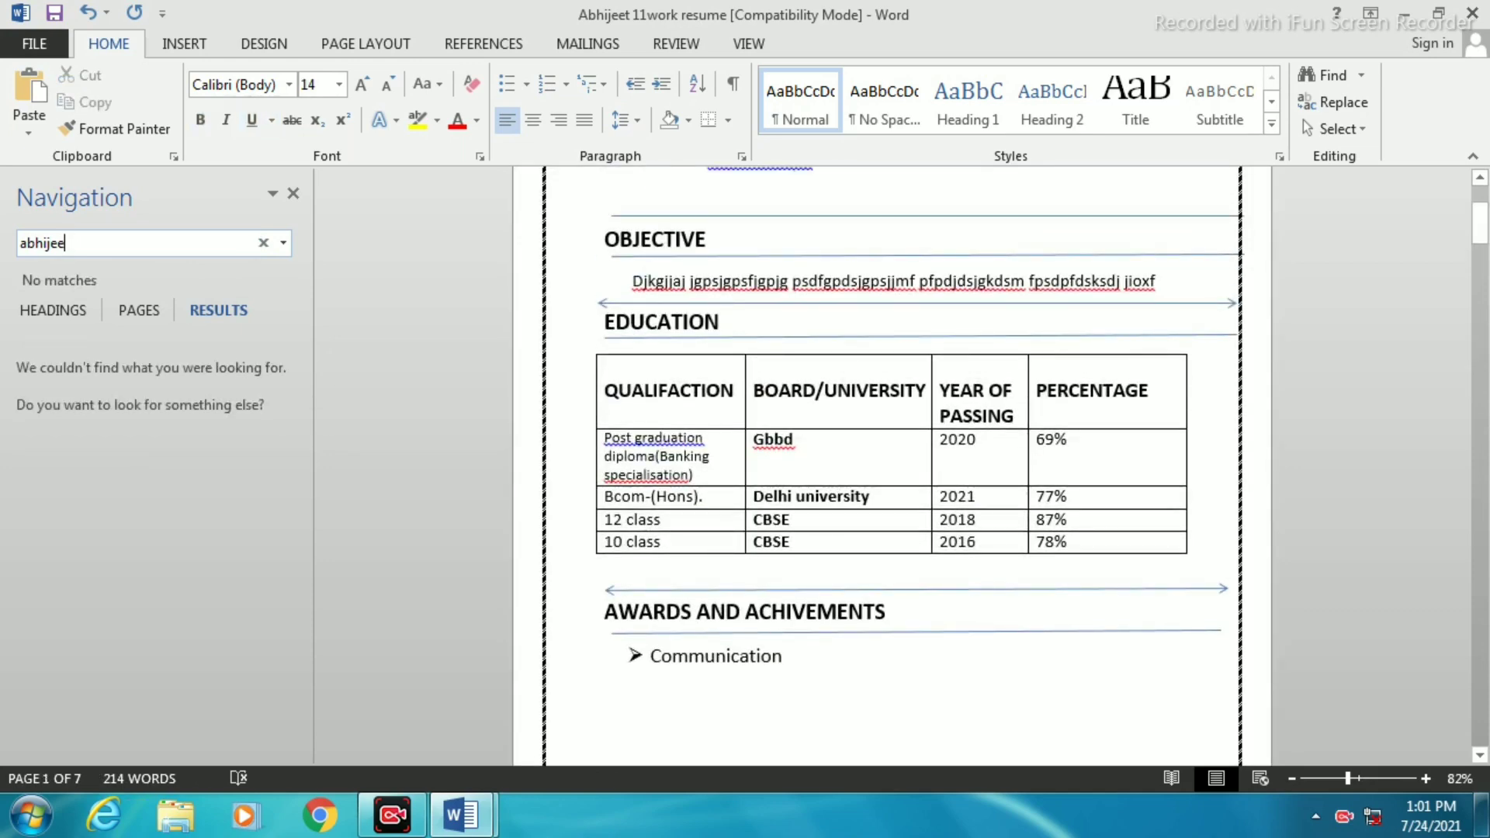
text(t)
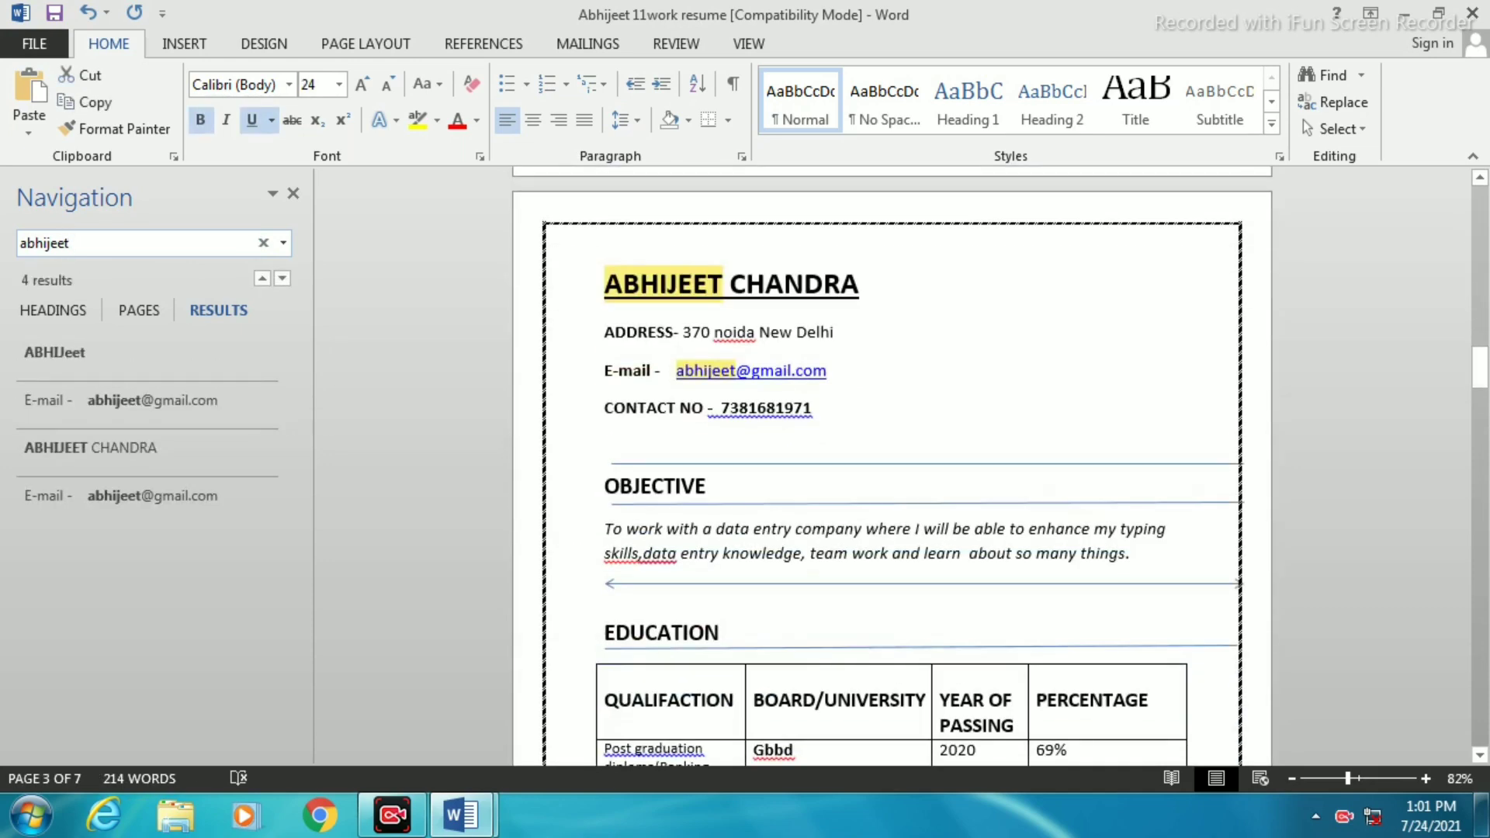
Step: Clear the search text, close the document search, and return to the start of the resume's first page
double_click(639, 268)
key(BackSpace)
key(BackSpace)
key(BackSpace)
key(BackSpace)
key(BackSpace)
key(BackSpace)
key(BackSpace)
key(BackSpace)
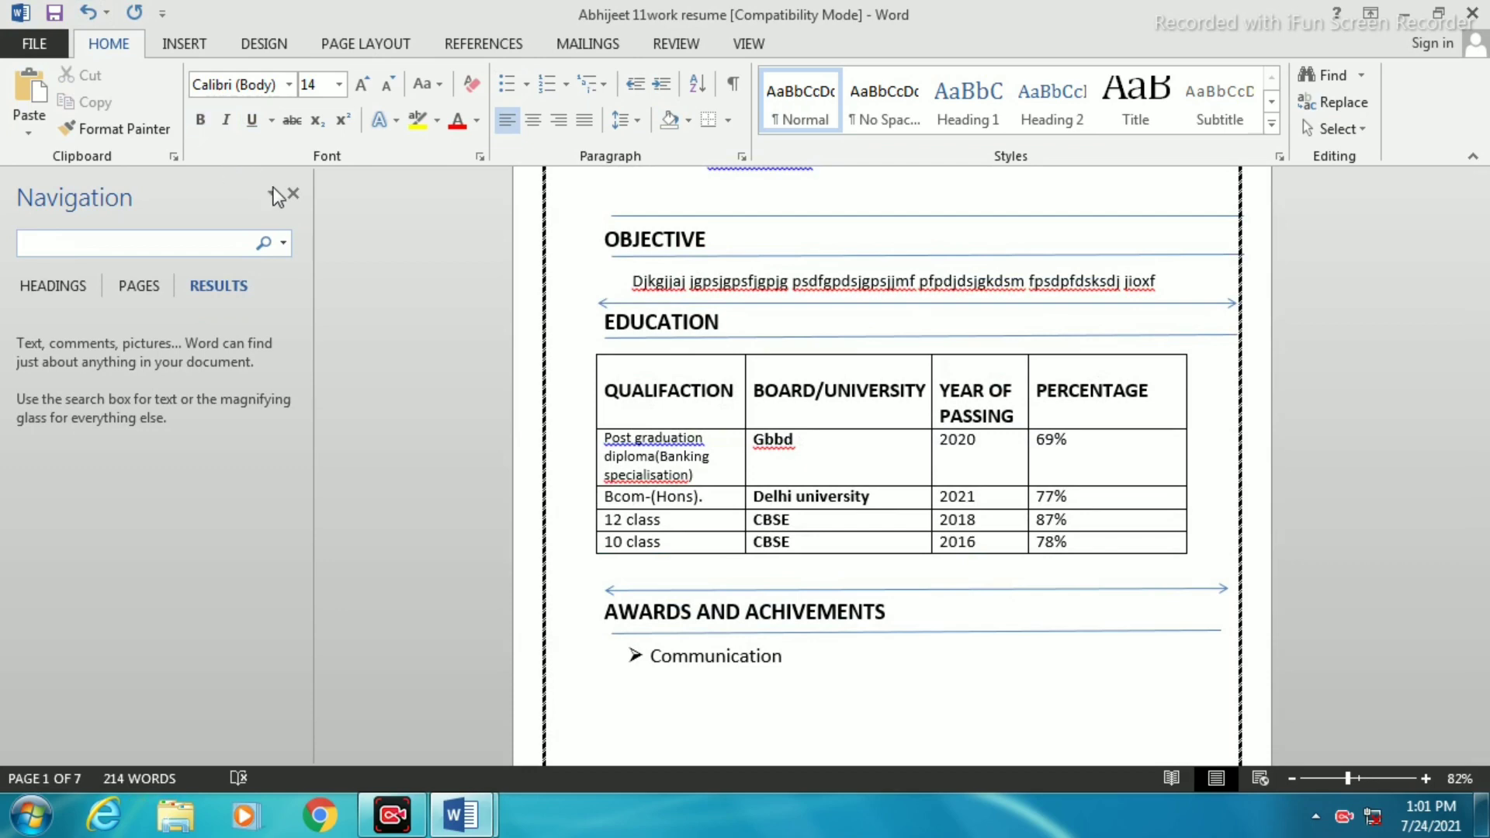
click(292, 195)
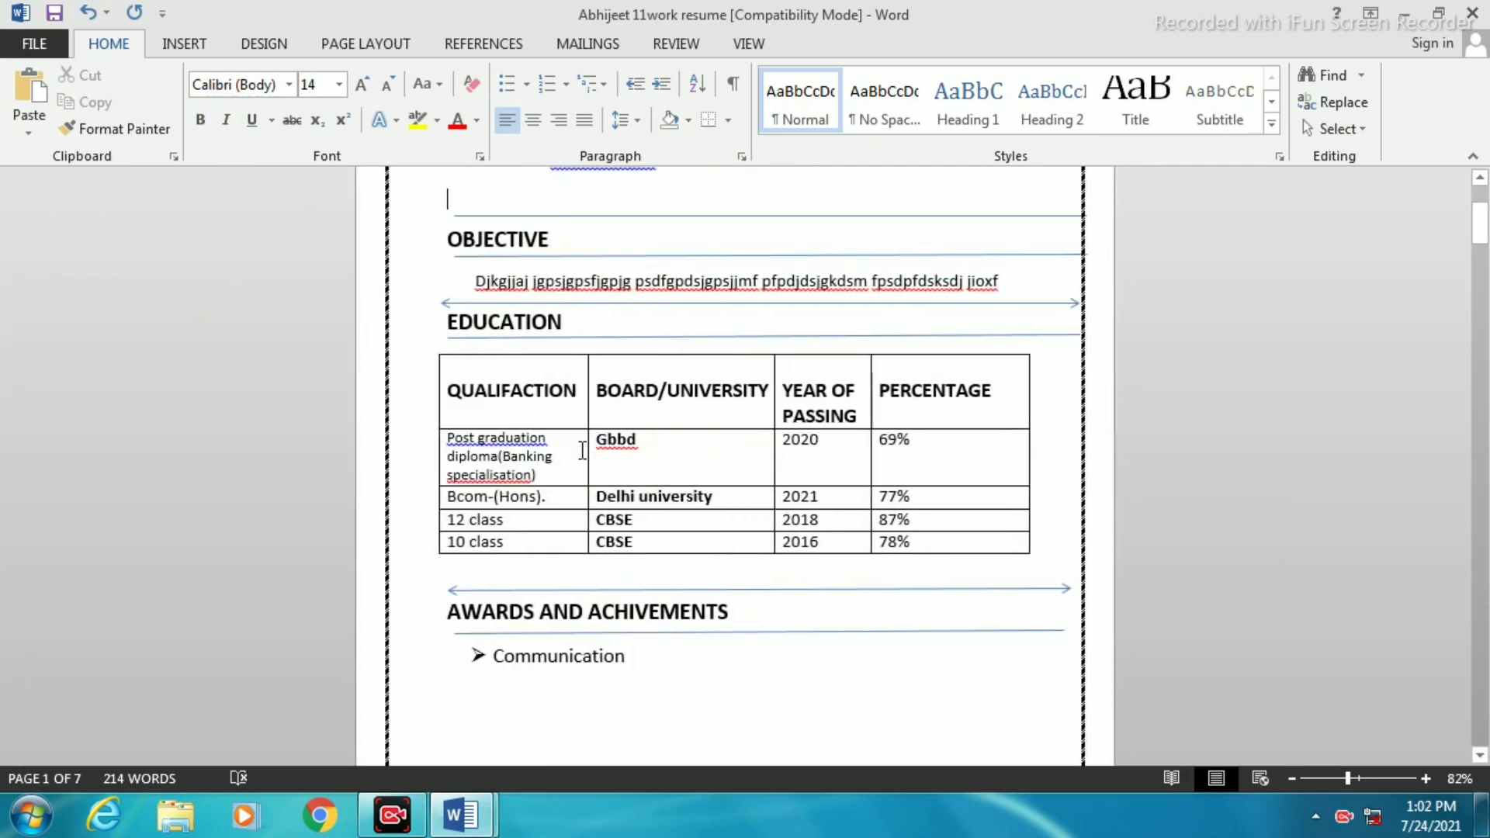
scroll(575, 458, up, 3)
scroll(575, 458, up, 1)
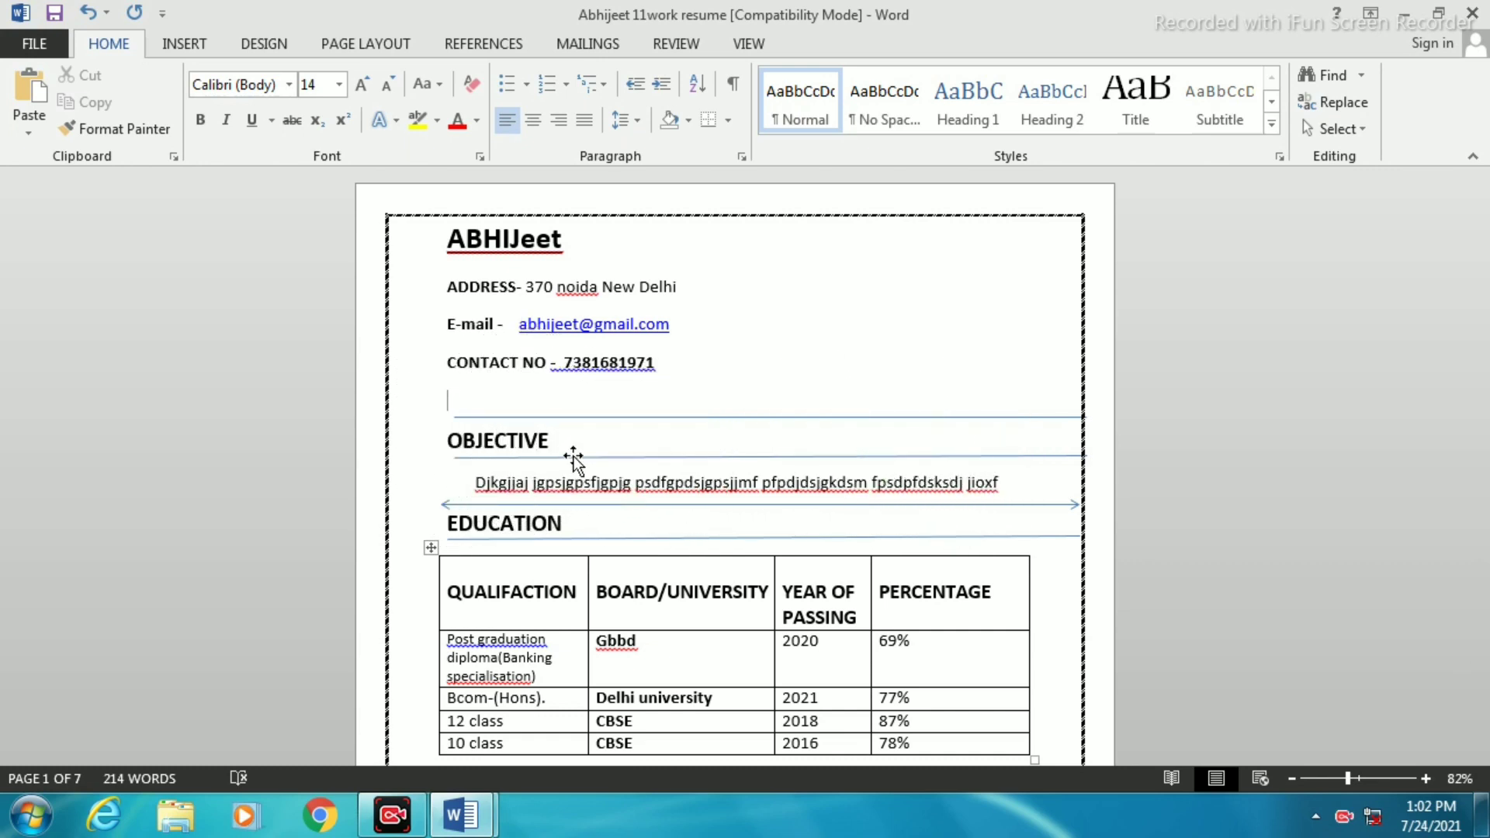
Step: Use Go To to step forward page by page to page 3 and back to page 1
key(ctrl+g)
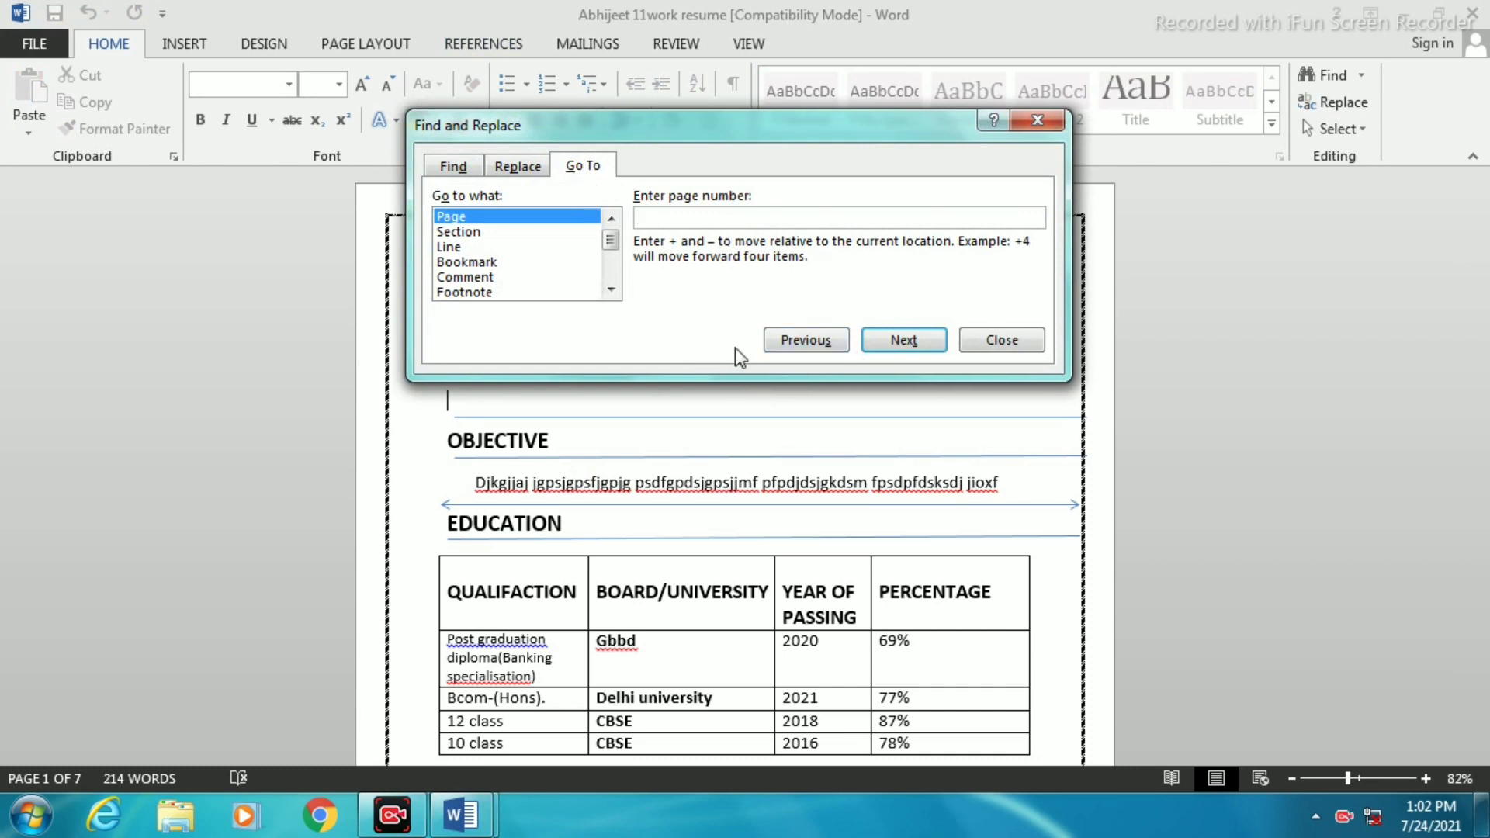
click(892, 341)
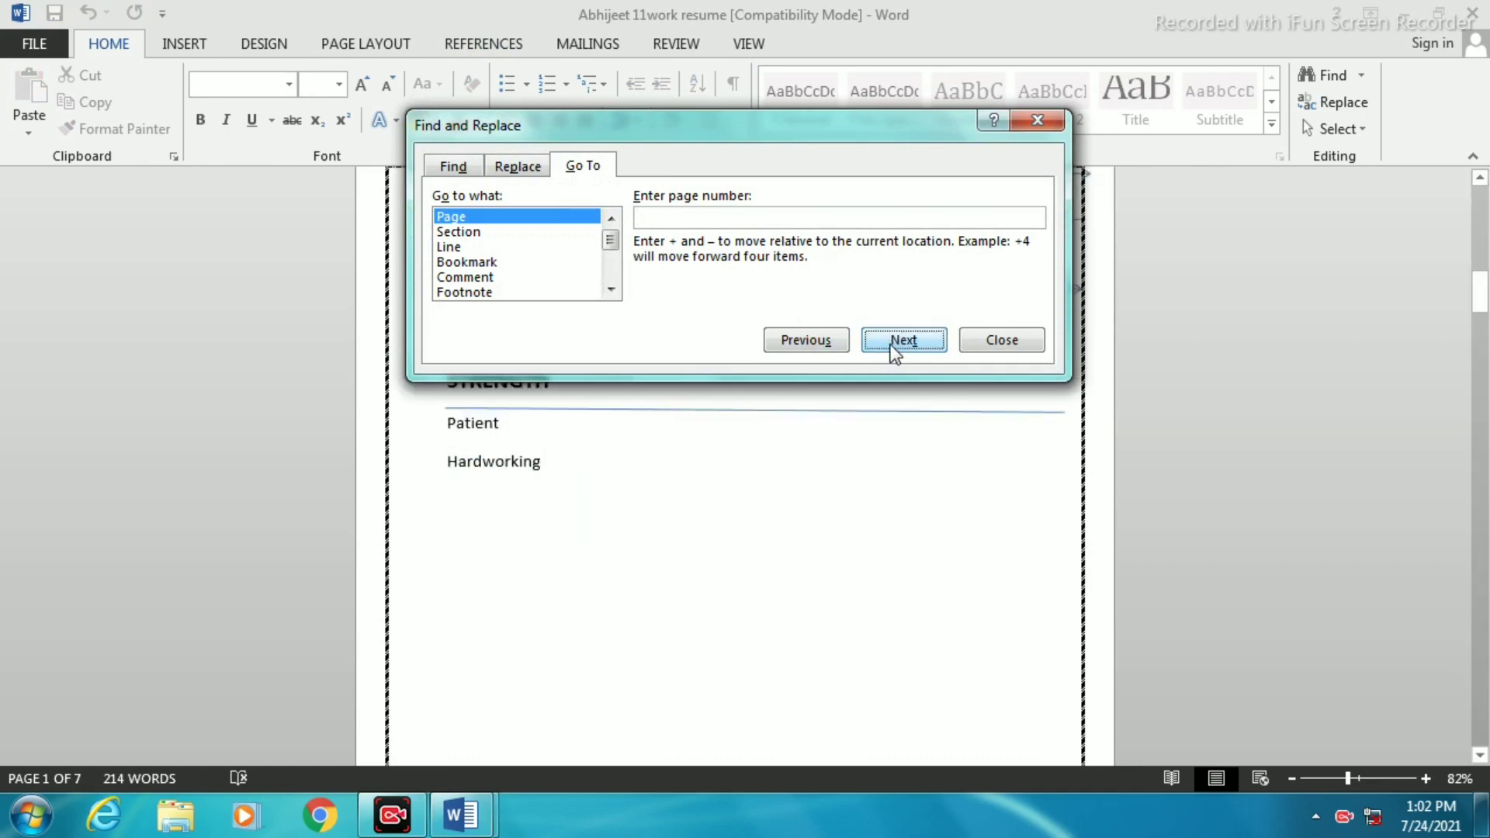
click(916, 347)
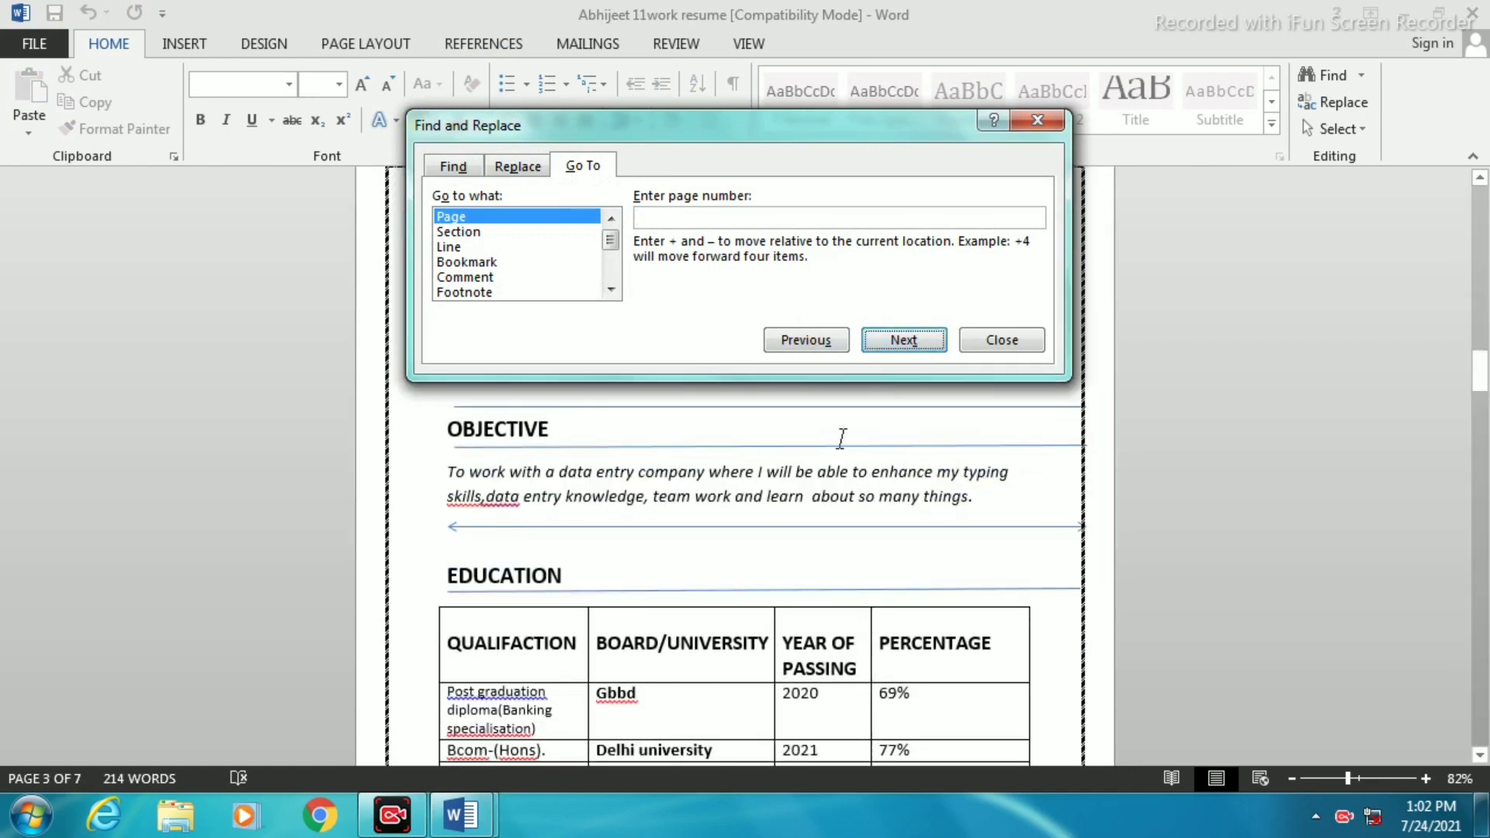
click(817, 343)
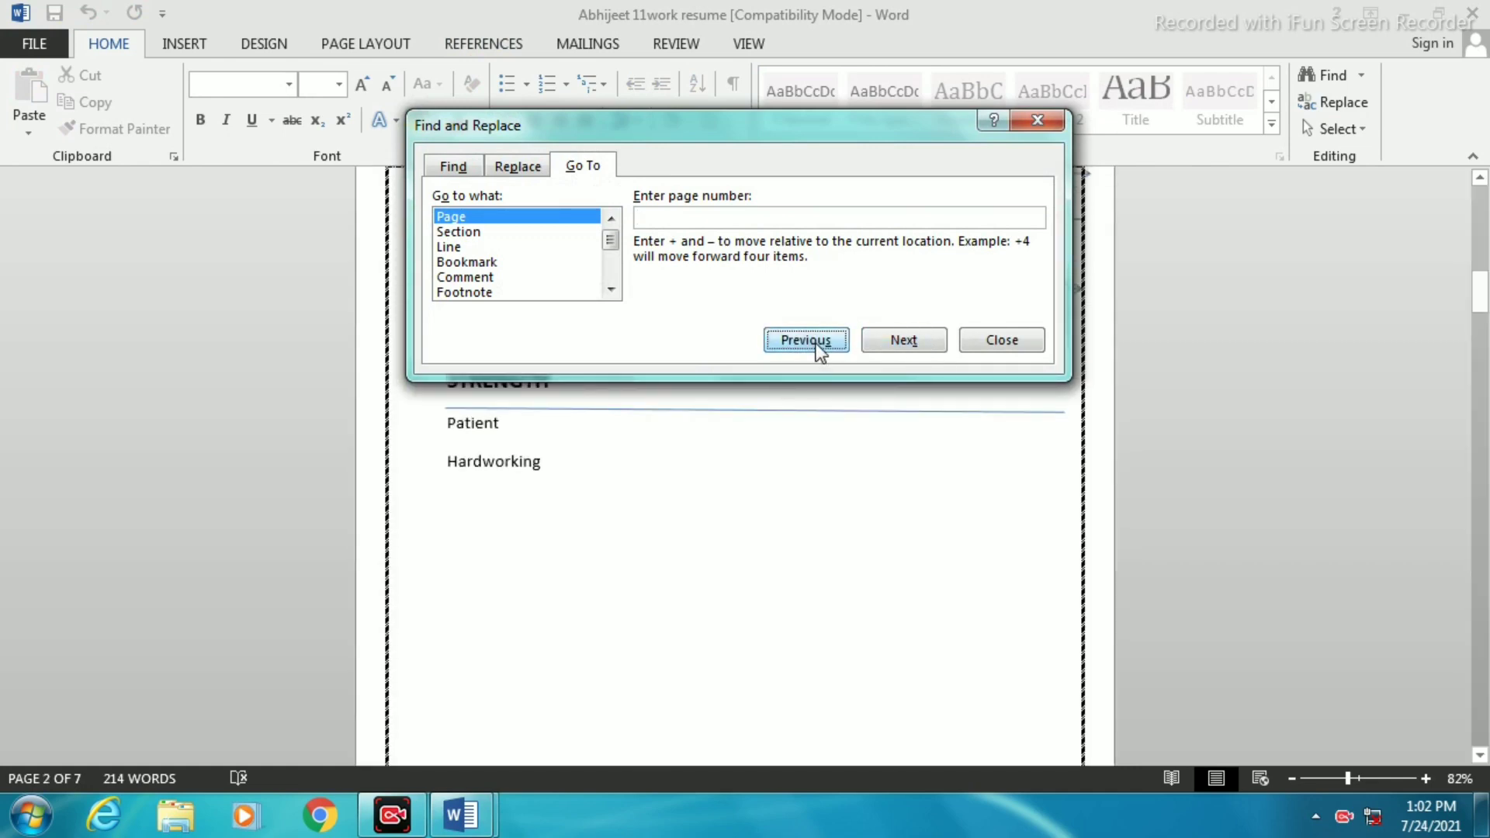
click(817, 343)
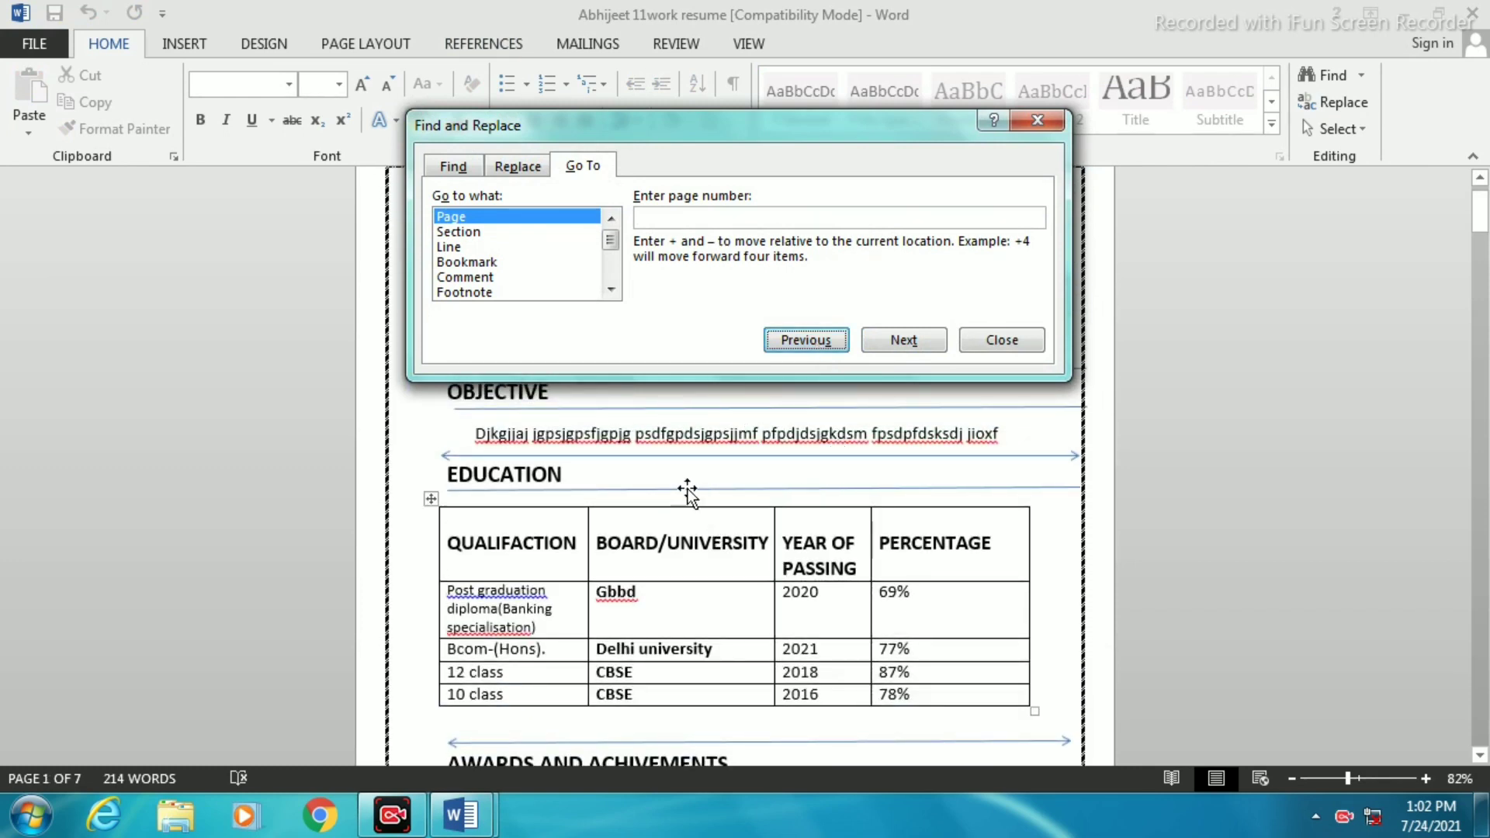
Step: Go directly to page 4 of the resume by its page number
click(654, 219)
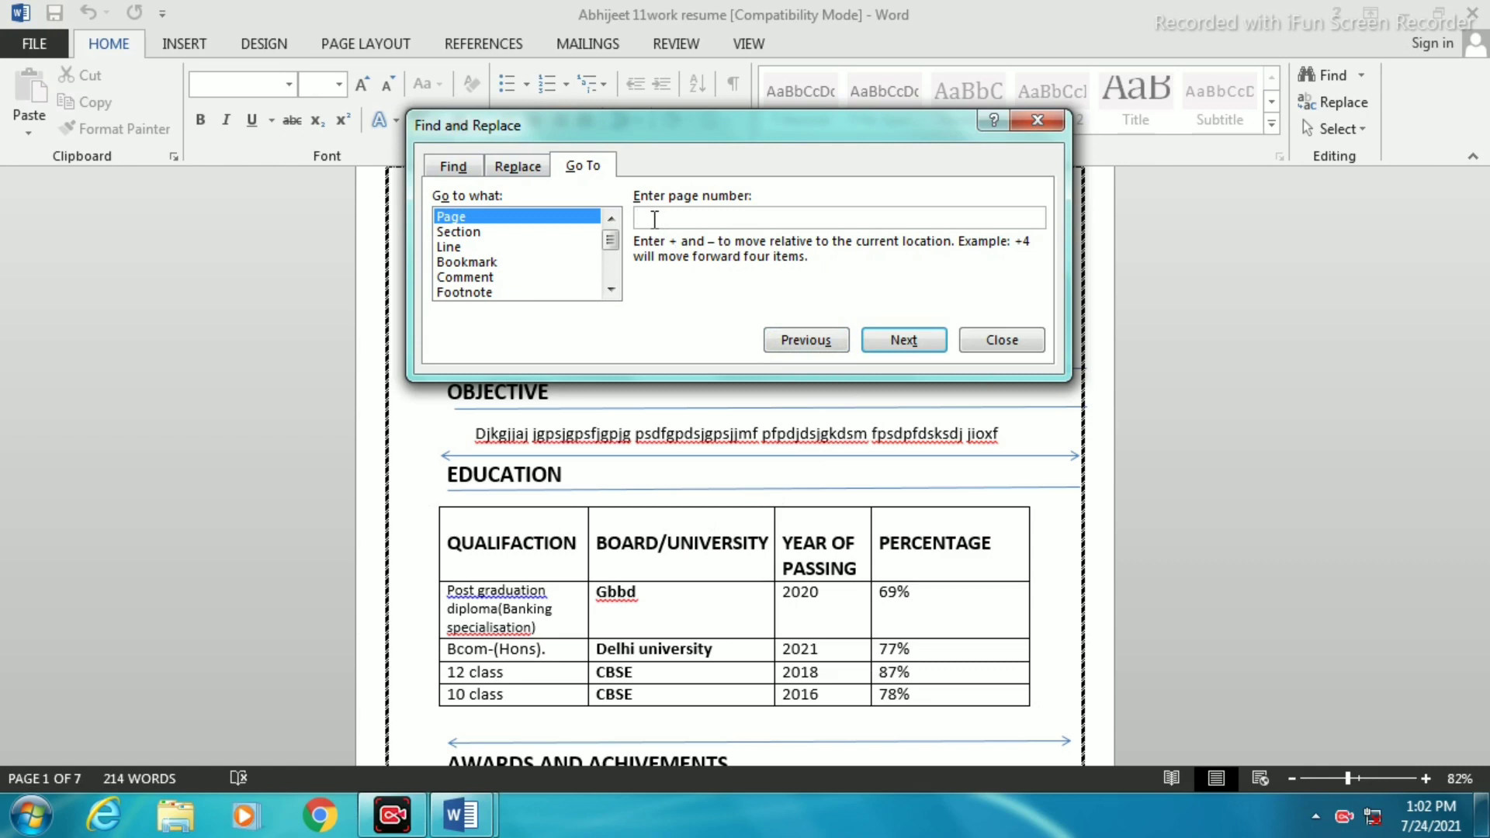
text(4)
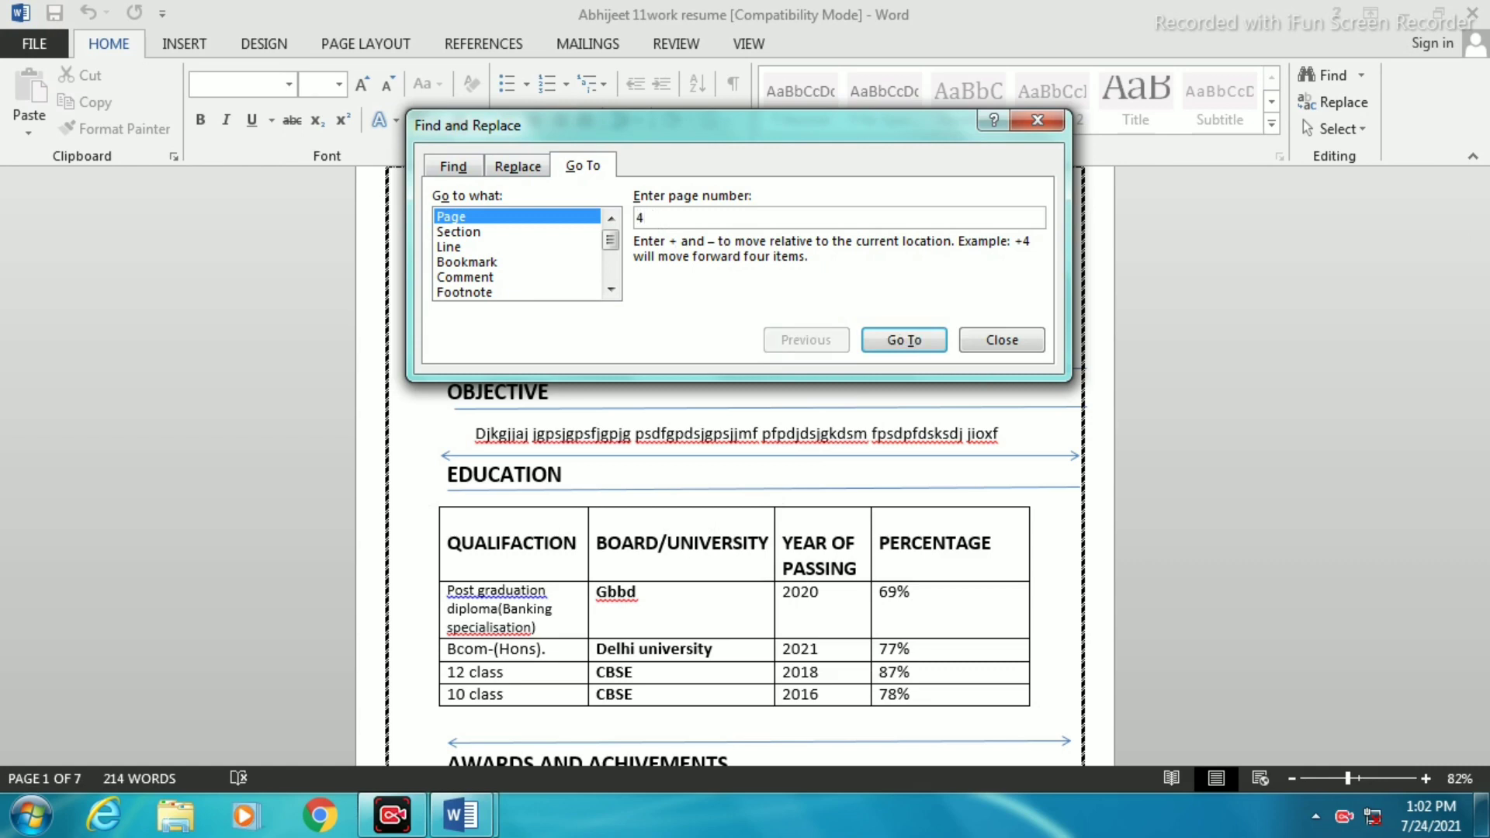
key(Return)
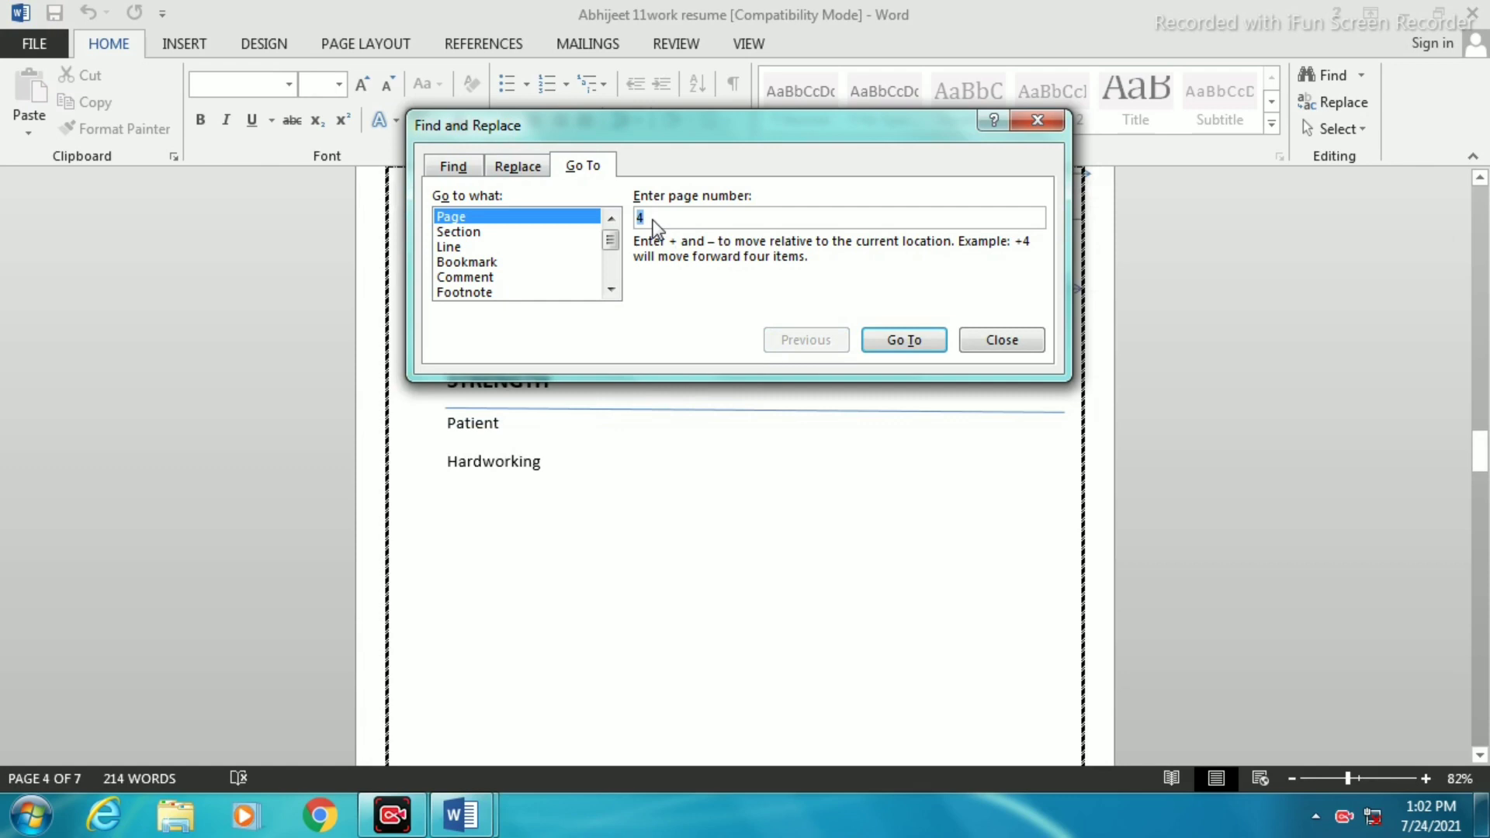
Step: Go directly to page 1 of the resume by its page number and close the Go To dialog
key(BackSpace)
text(1)
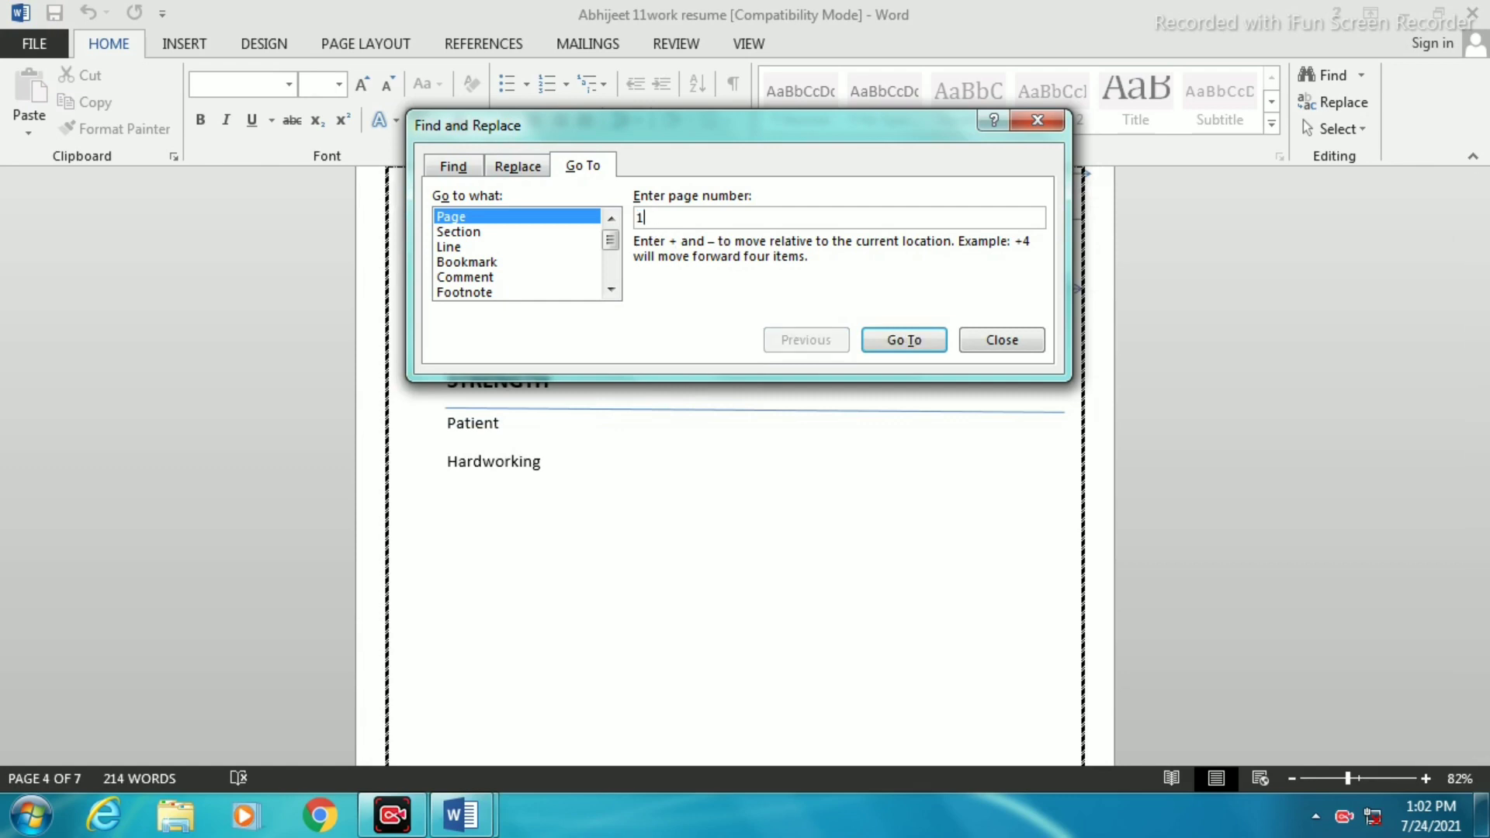
key(Return)
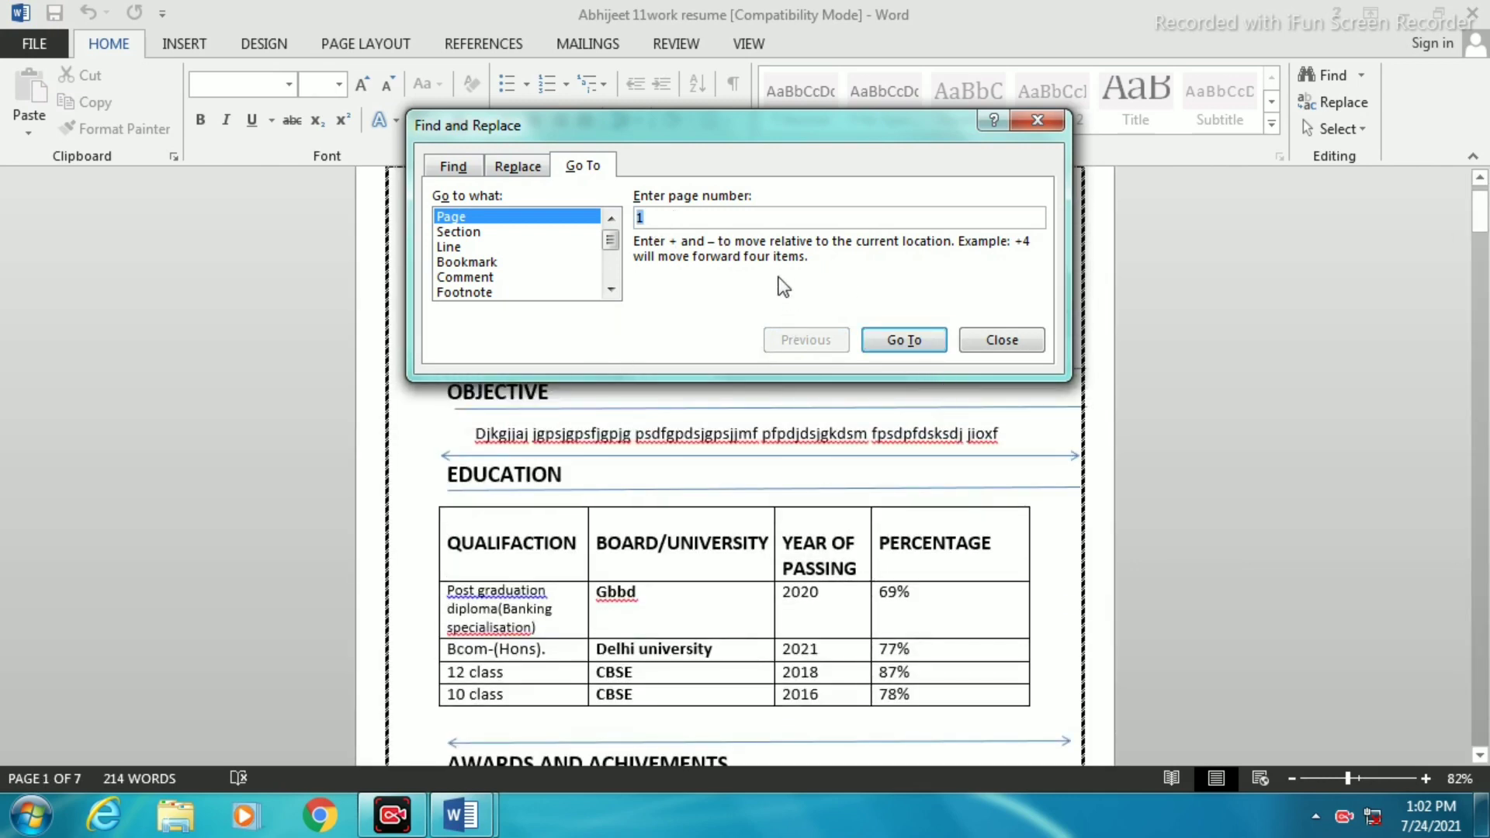
click(1016, 346)
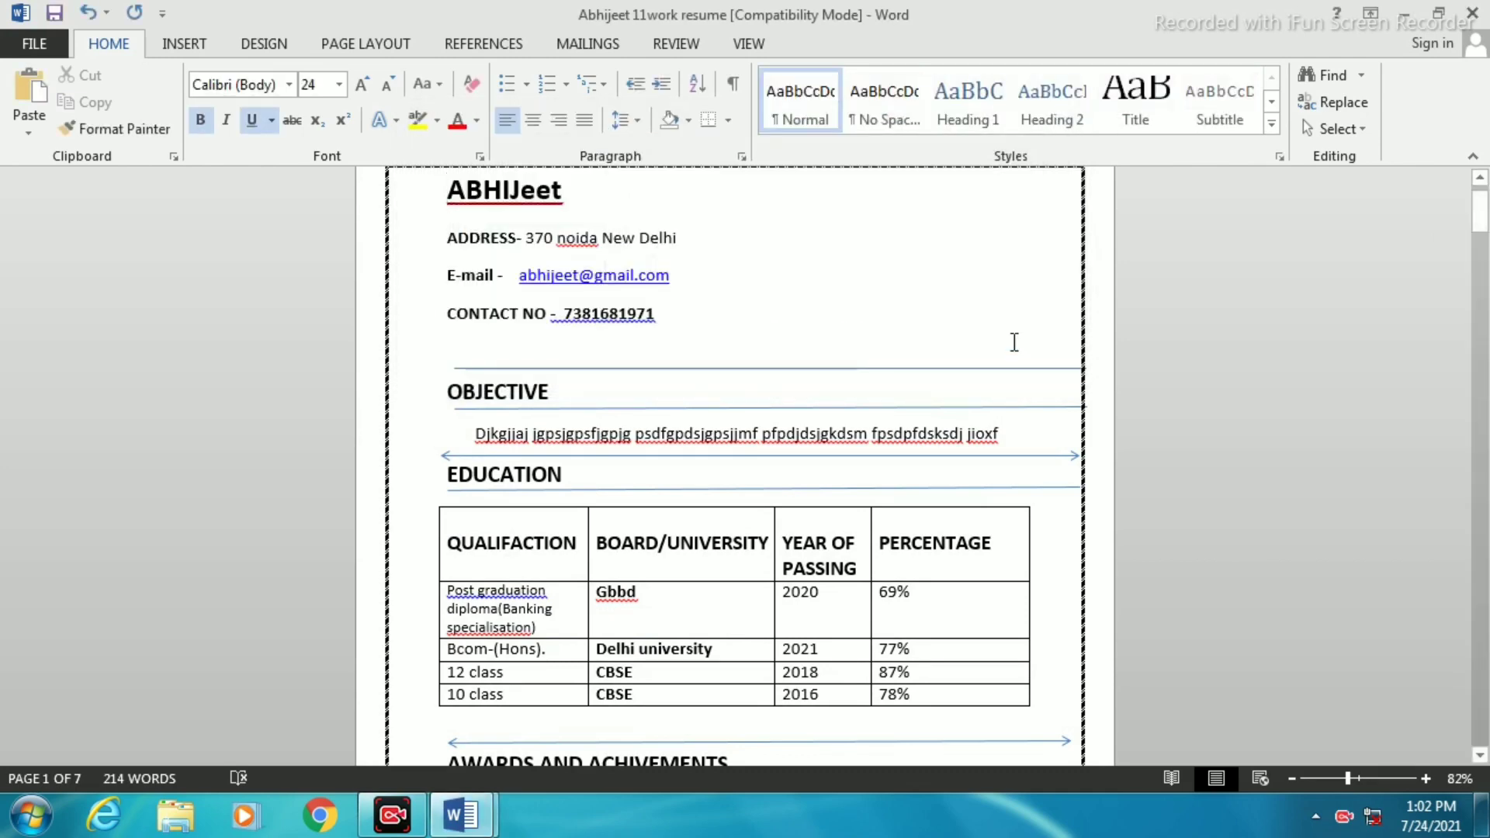
scroll(1014, 342, up, 1)
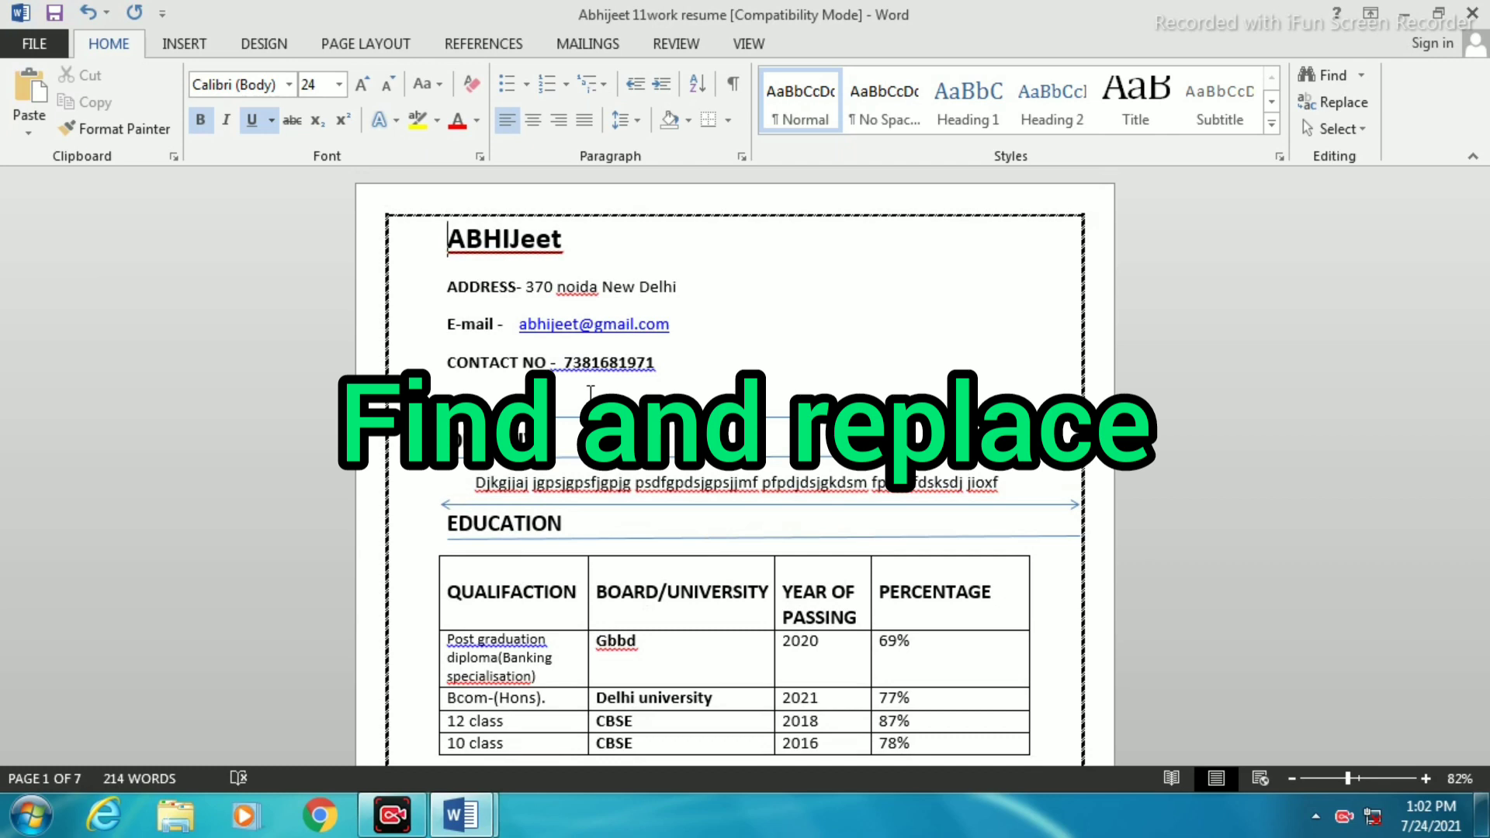
Step: Step through occurrences of the candidate's first name using Find and Replace, close the dialog, and return to the start of page 1
key(ctrl+h)
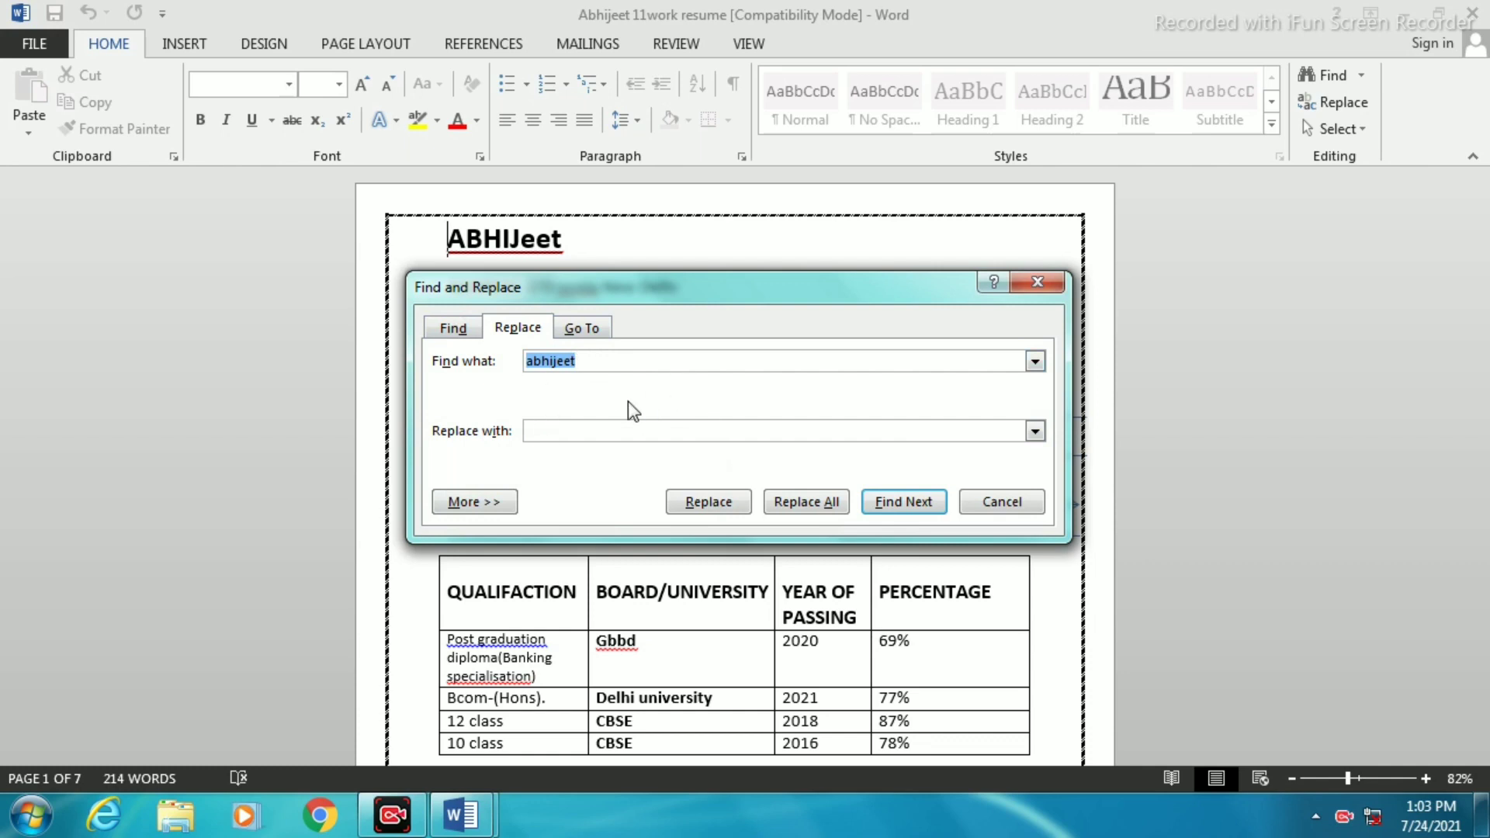
click(905, 505)
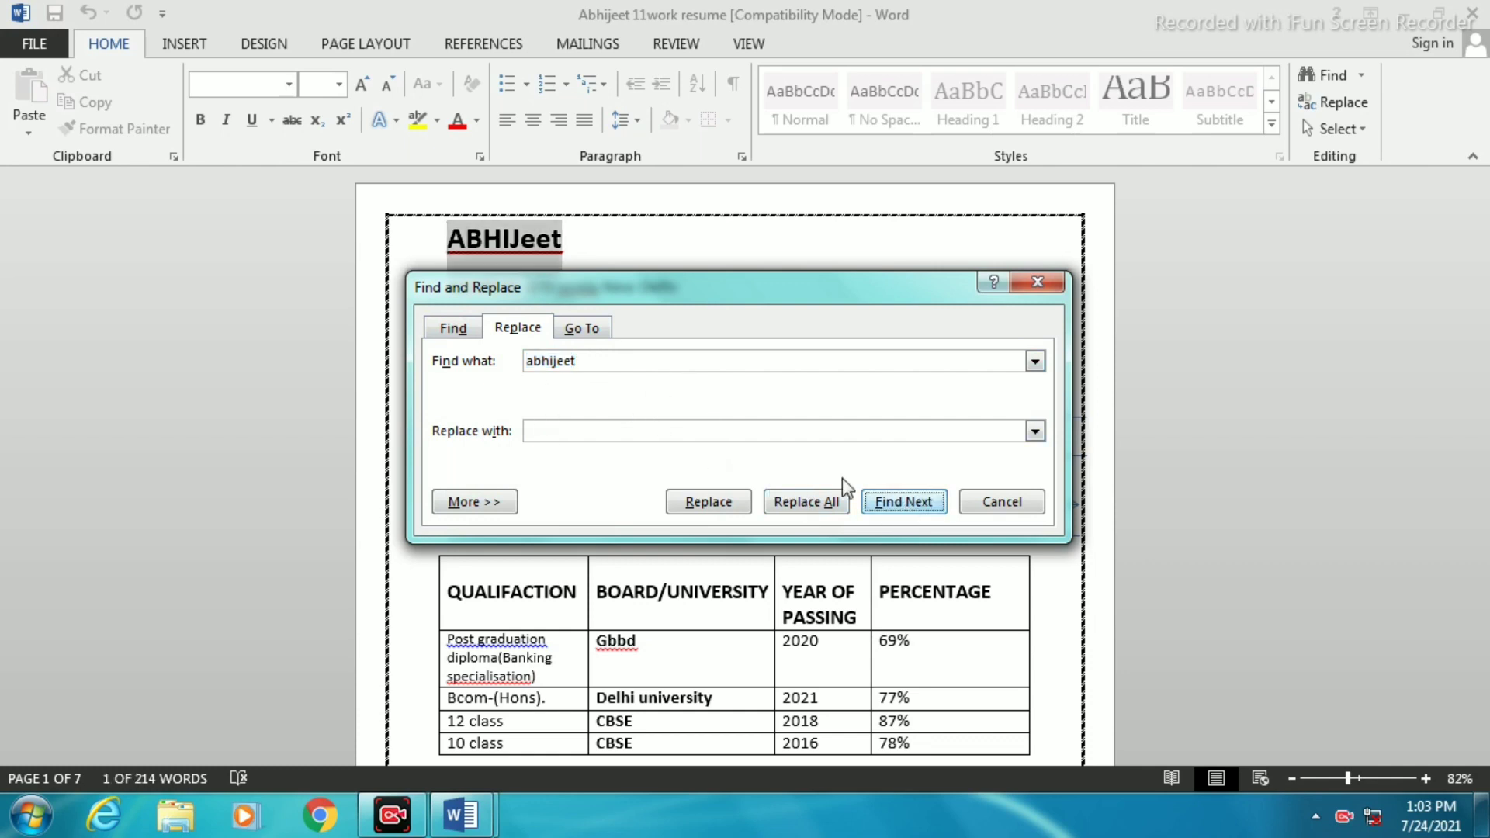
drag(739, 297, 878, 392)
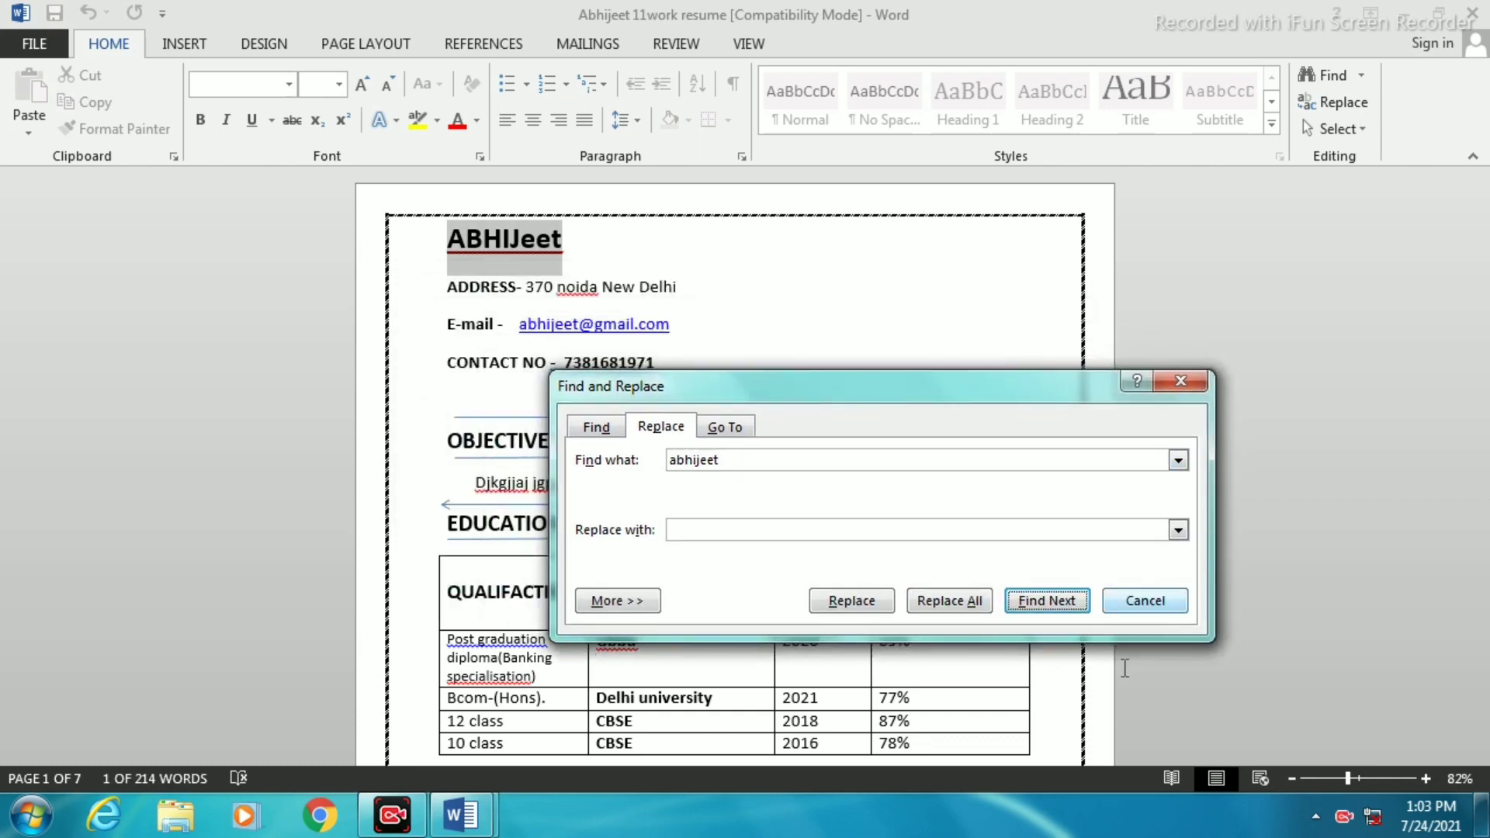
click(1023, 601)
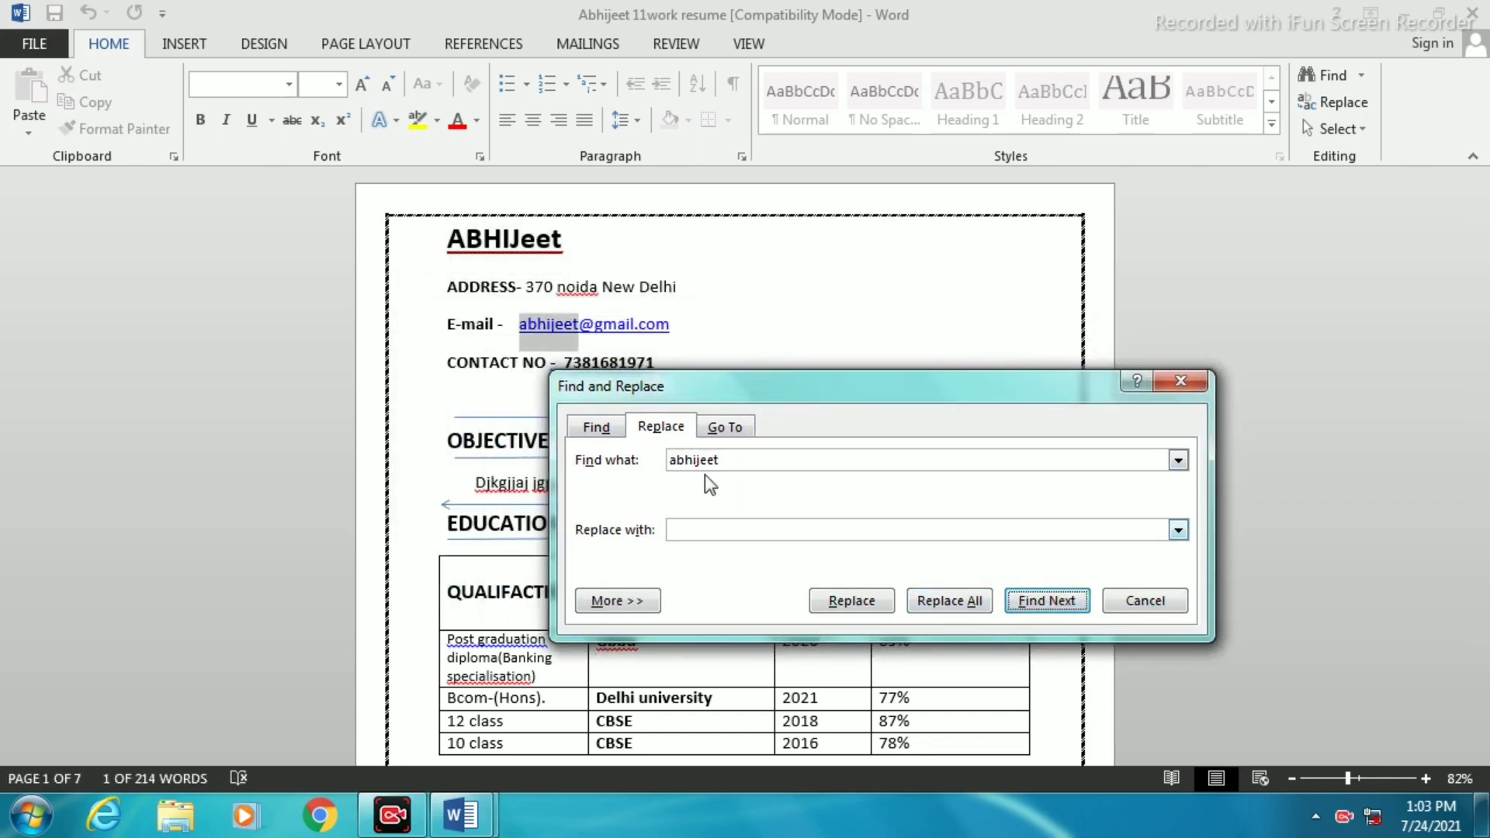
click(1052, 608)
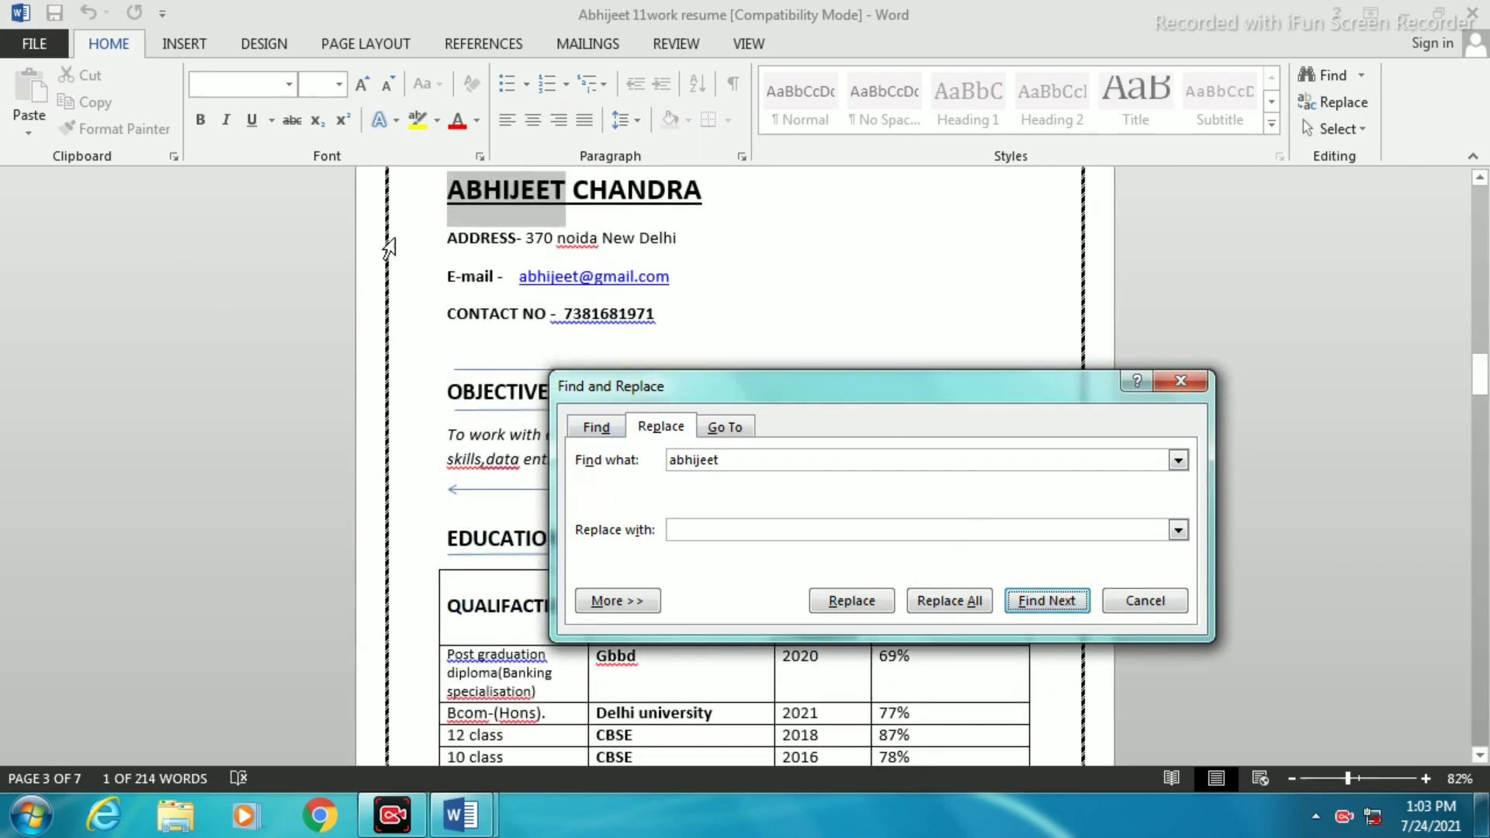
click(1183, 381)
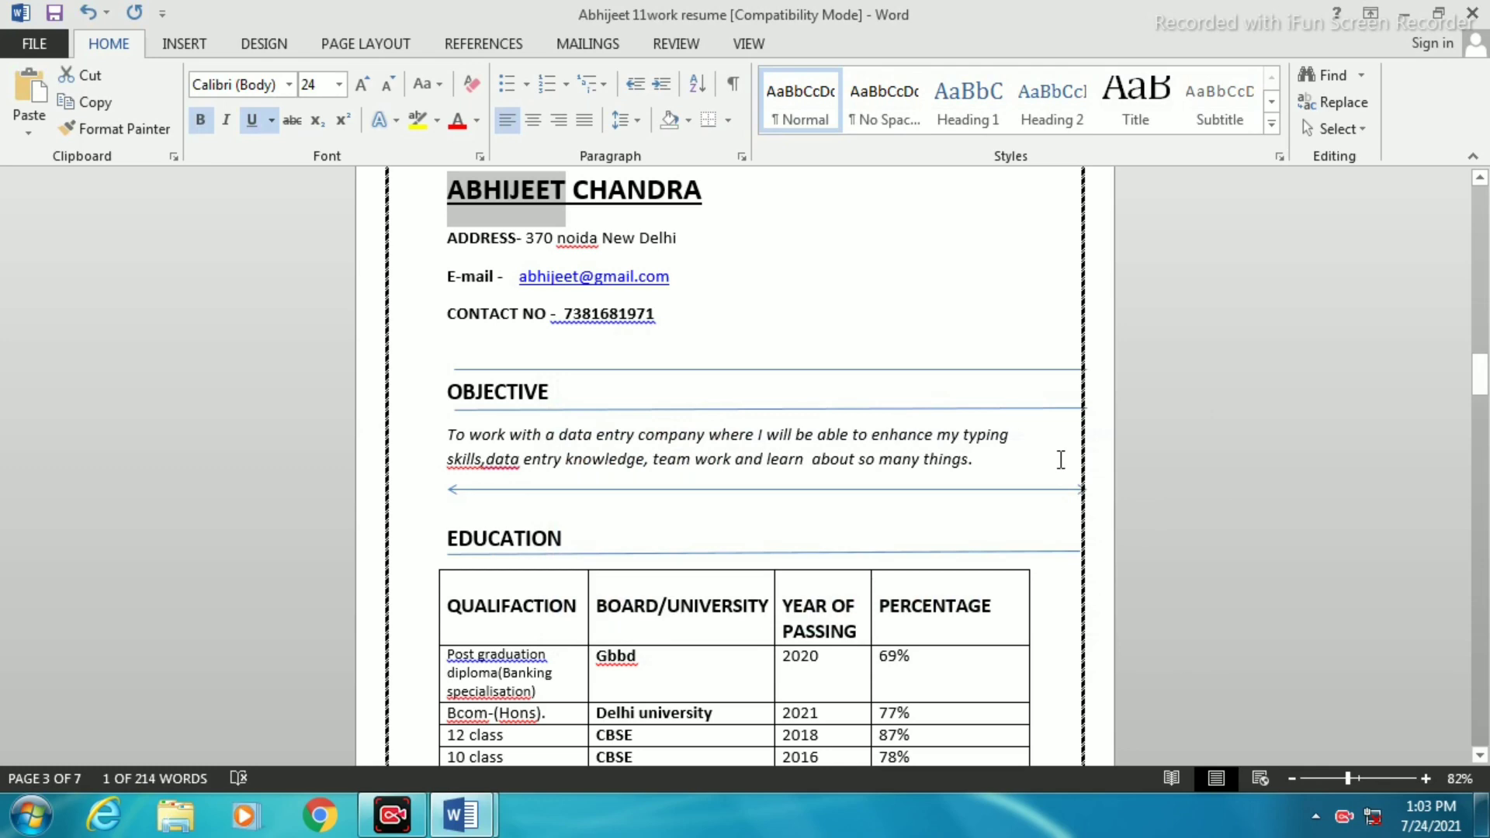
scroll(1060, 459, up, 3)
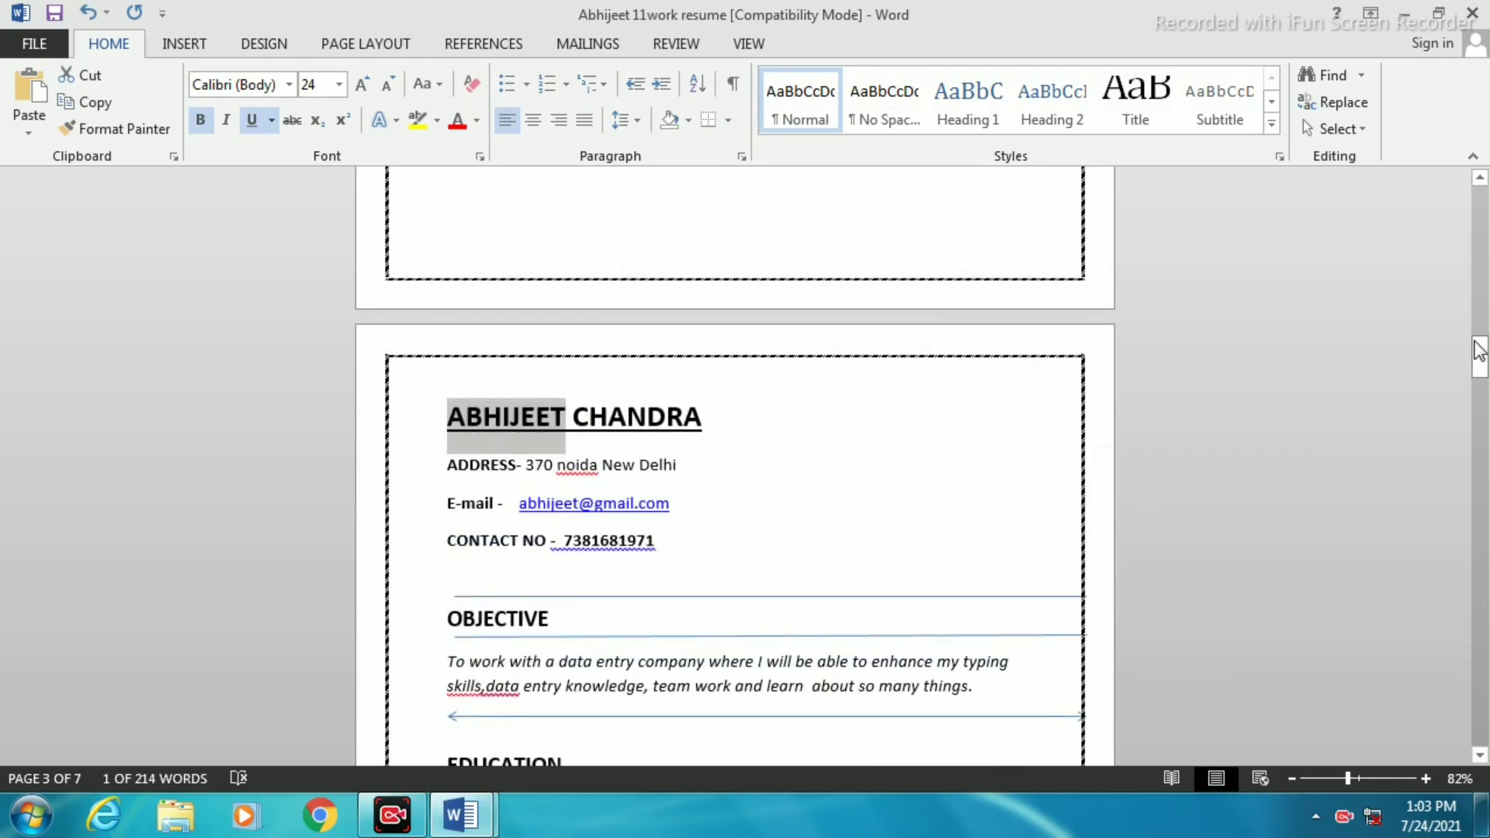
drag(1480, 351, 1479, 194)
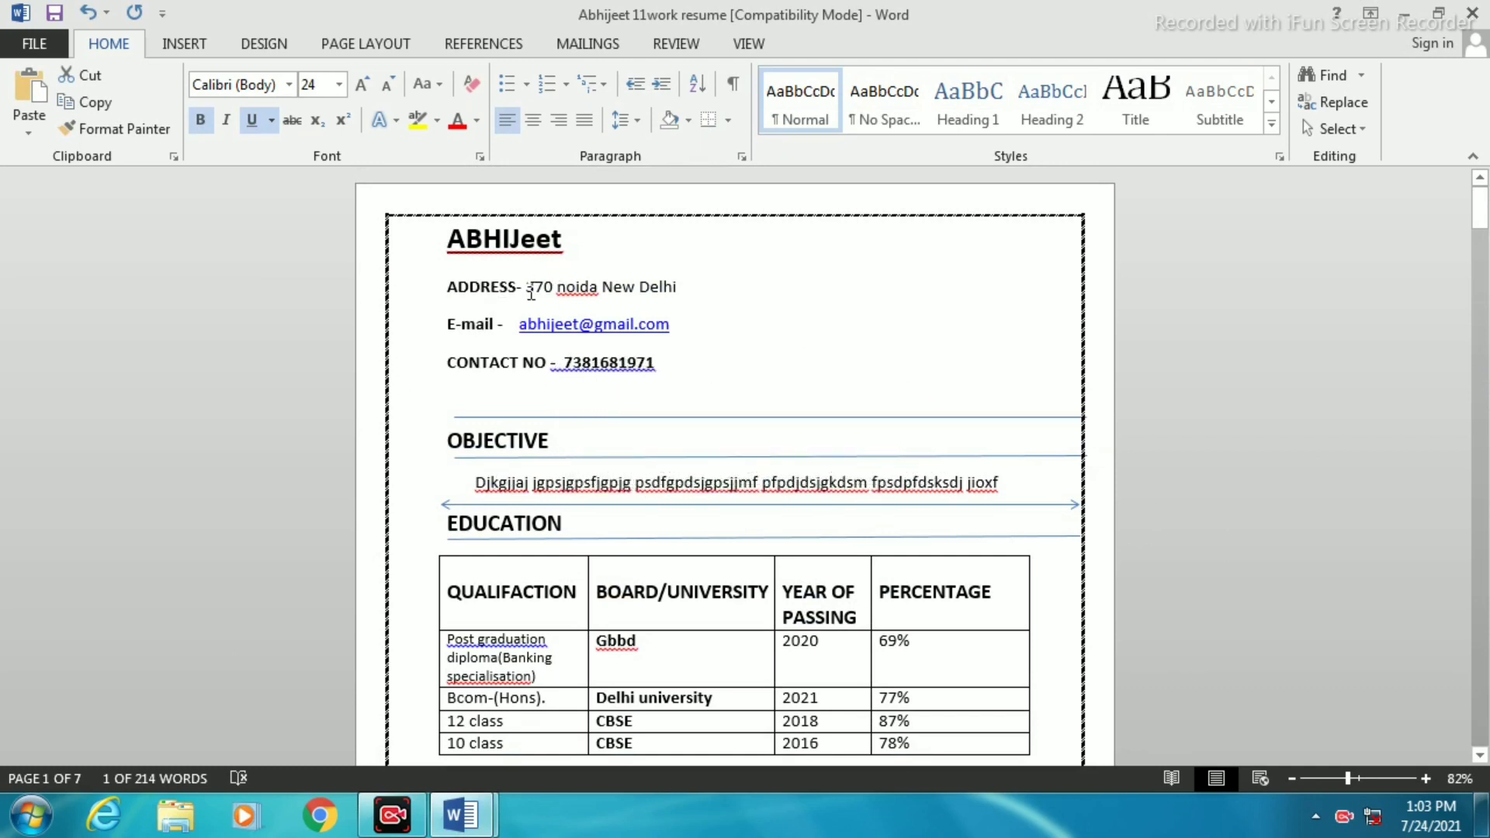
Step: Toggle italic formatting on and off for the postal address text on the ADDRESS line
drag(527, 287, 677, 287)
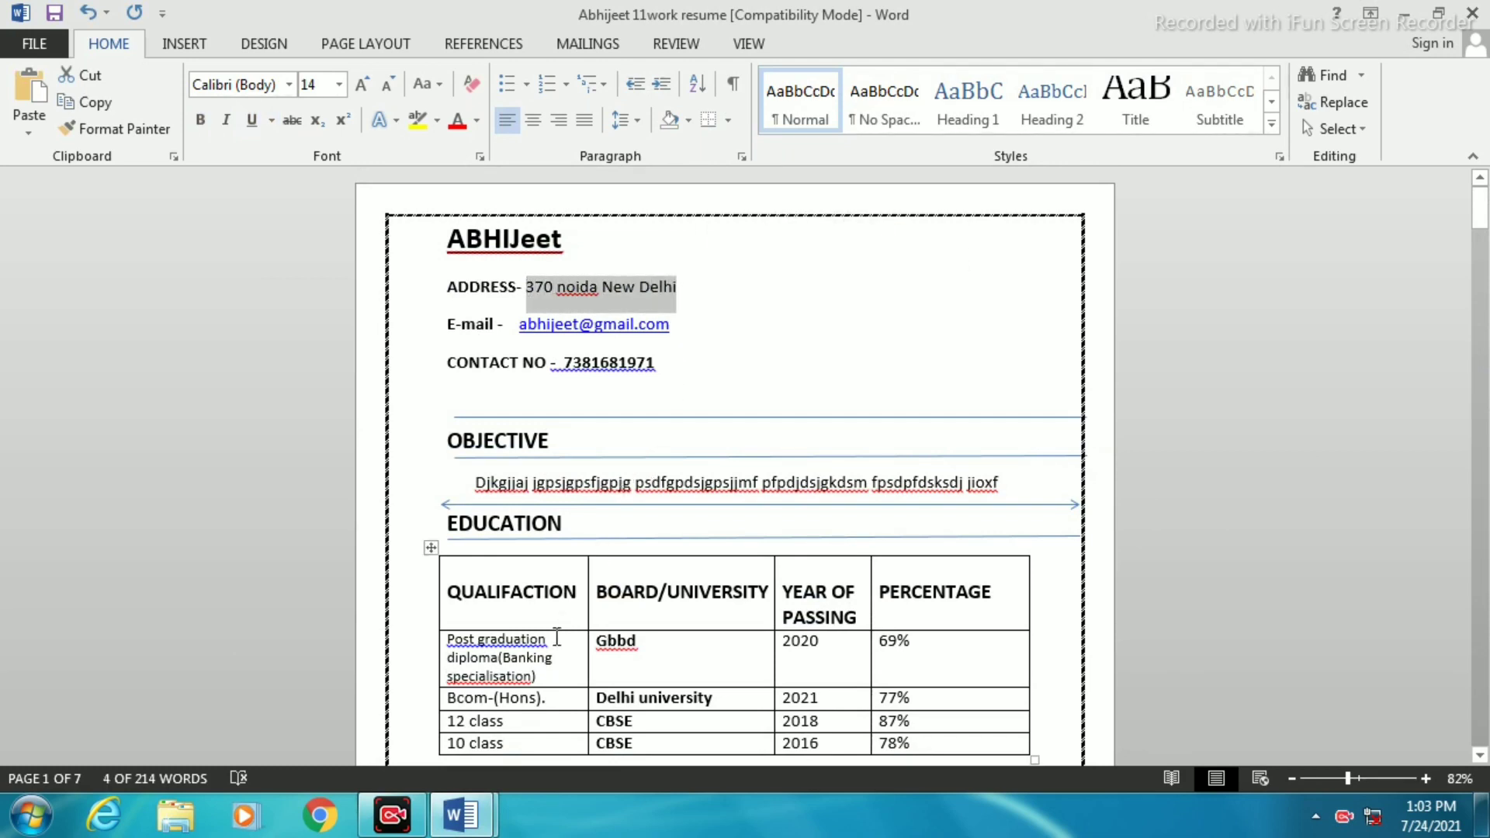
key(ctrl+i)
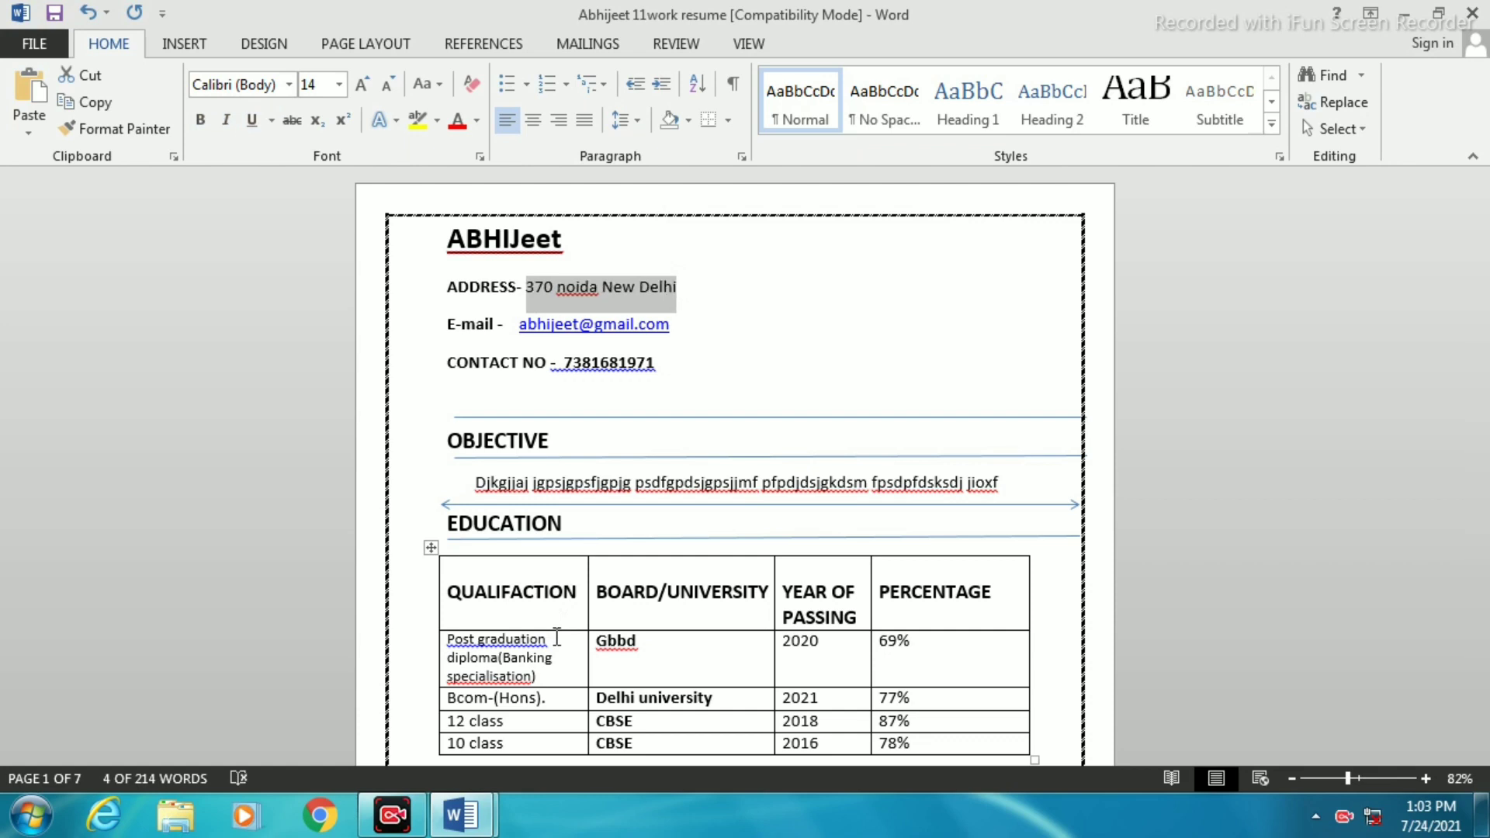
key(ctrl+i)
key(ctrl+i)
key(ctrl+i)
click(228, 132)
click(226, 132)
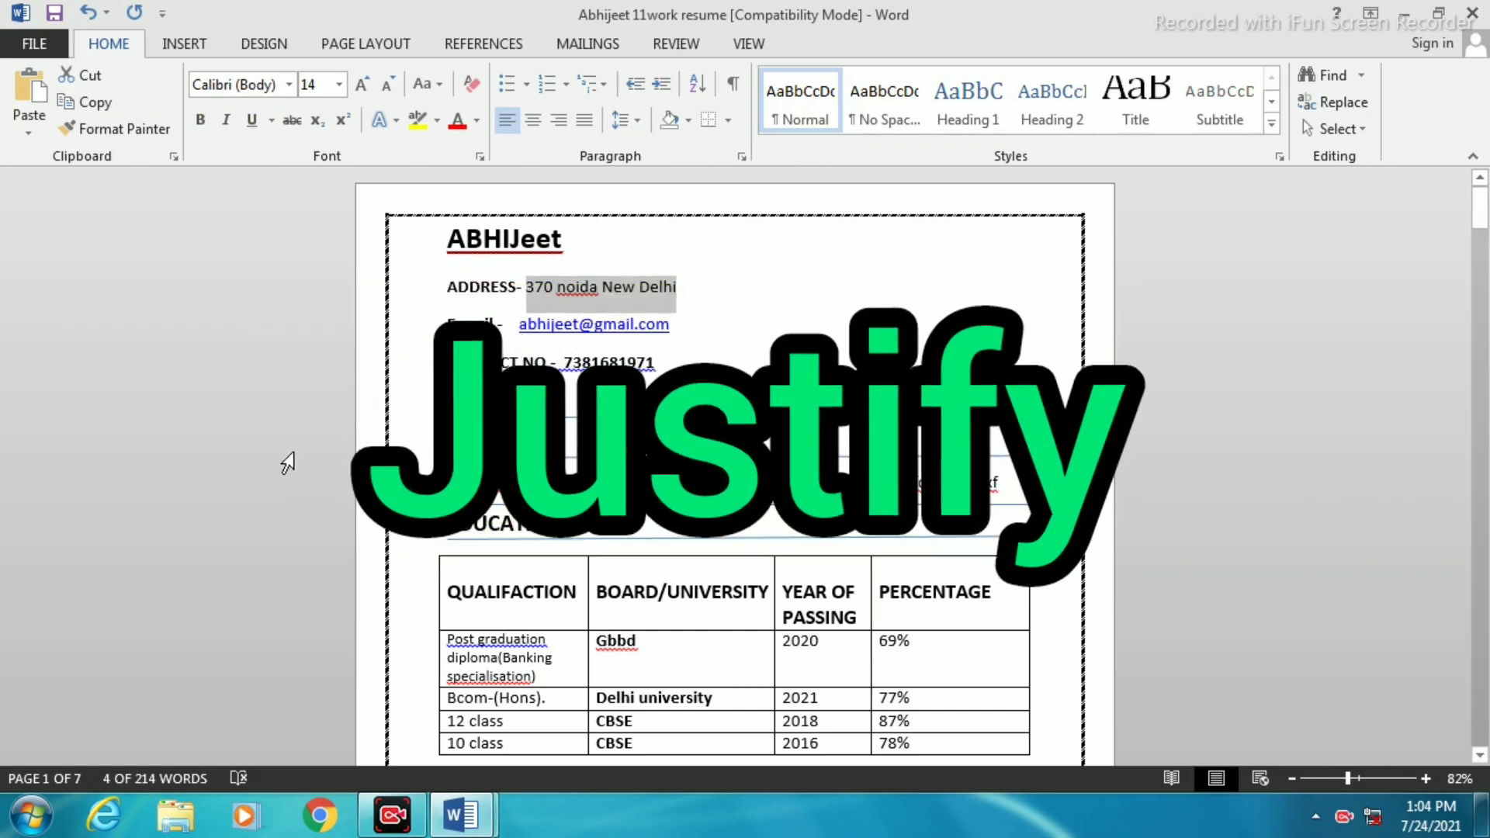
Step: Alternate the text from the name heading through the 12 class education row between justified and left alignment, finishing left-aligned
click(737, 339)
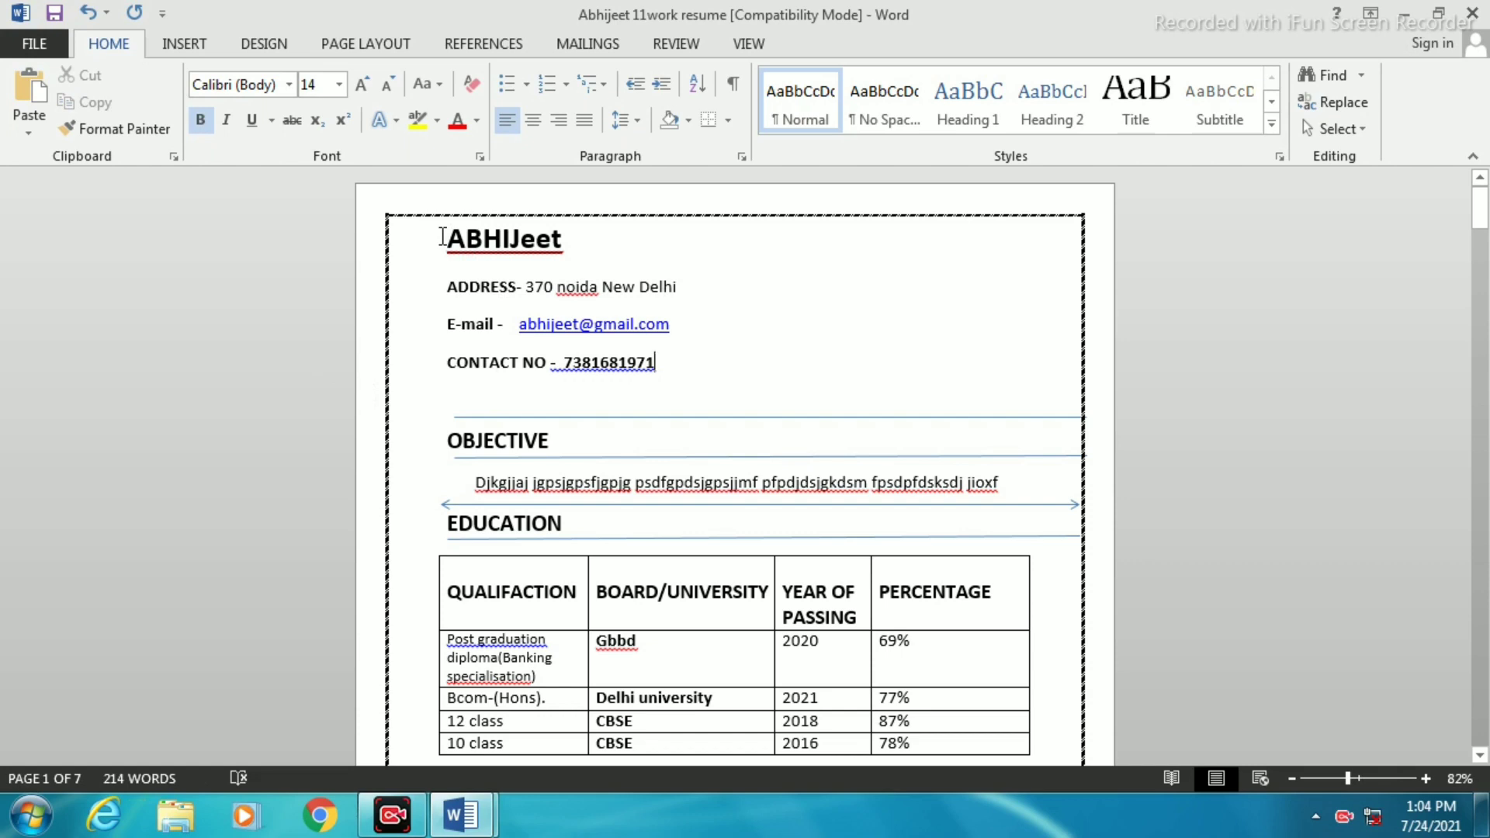
drag(443, 236, 740, 725)
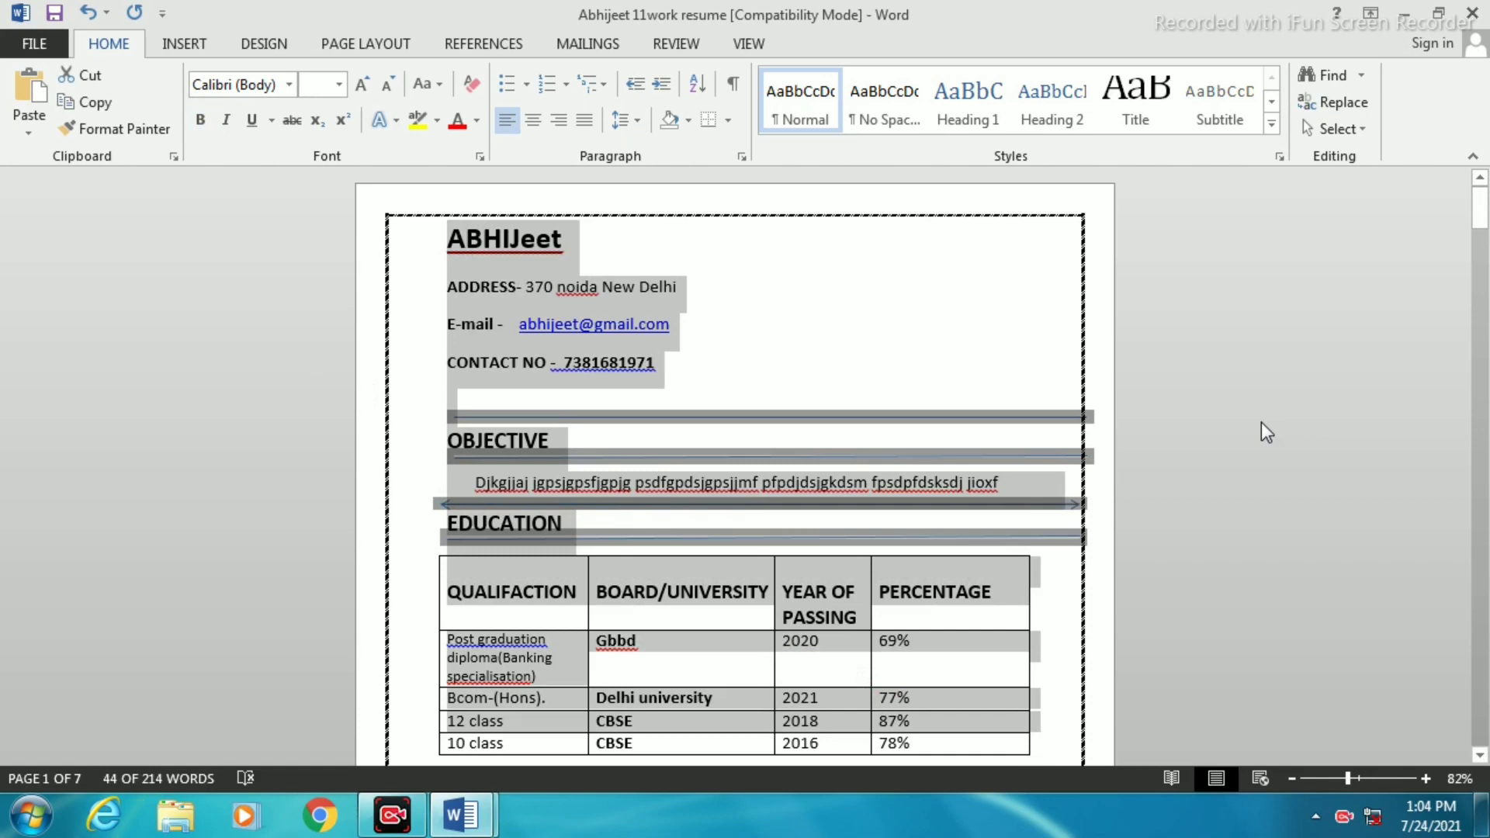
key(ctrl+j)
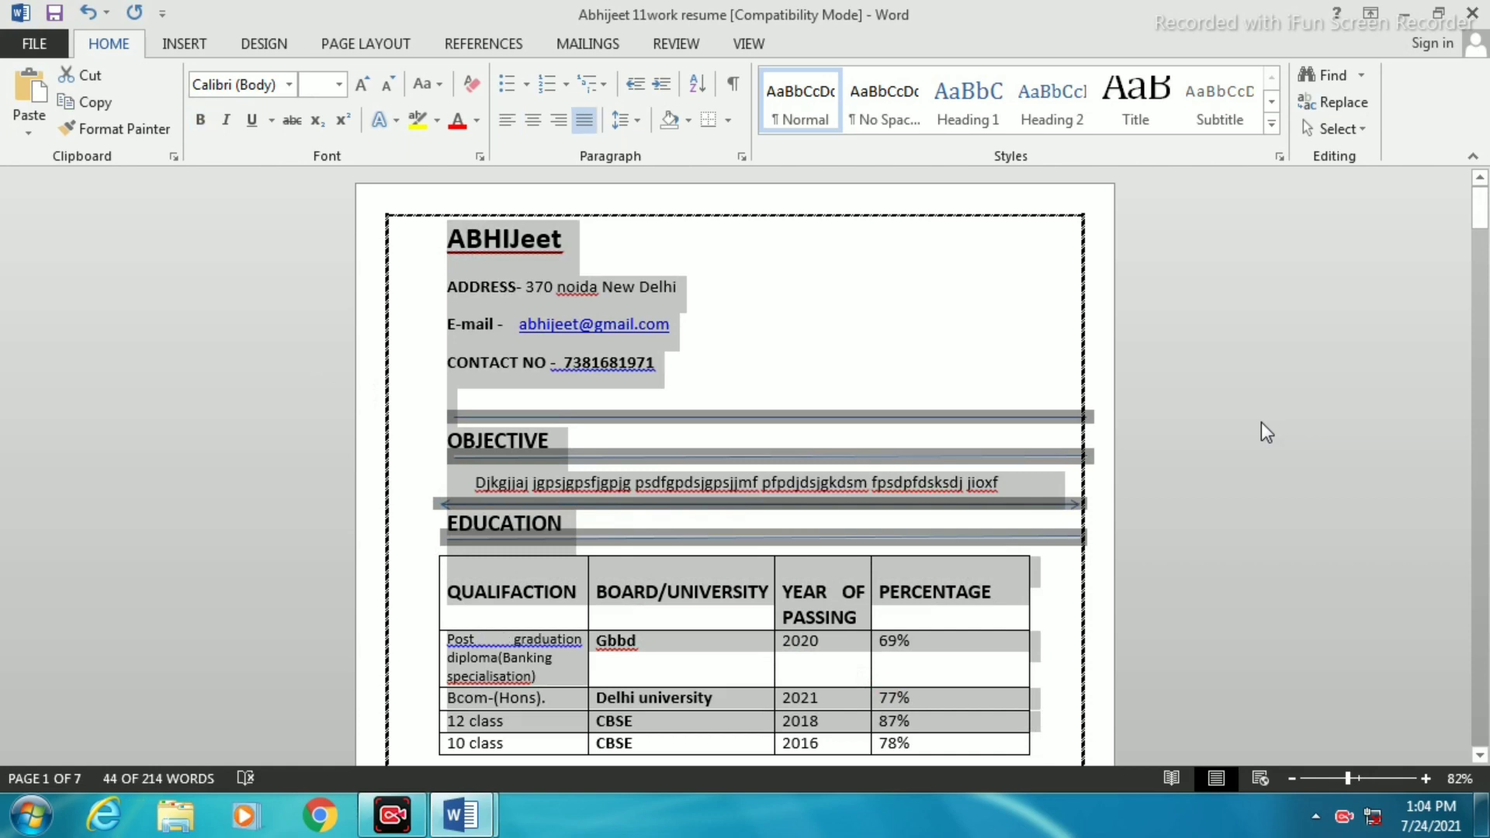
key(ctrl+l)
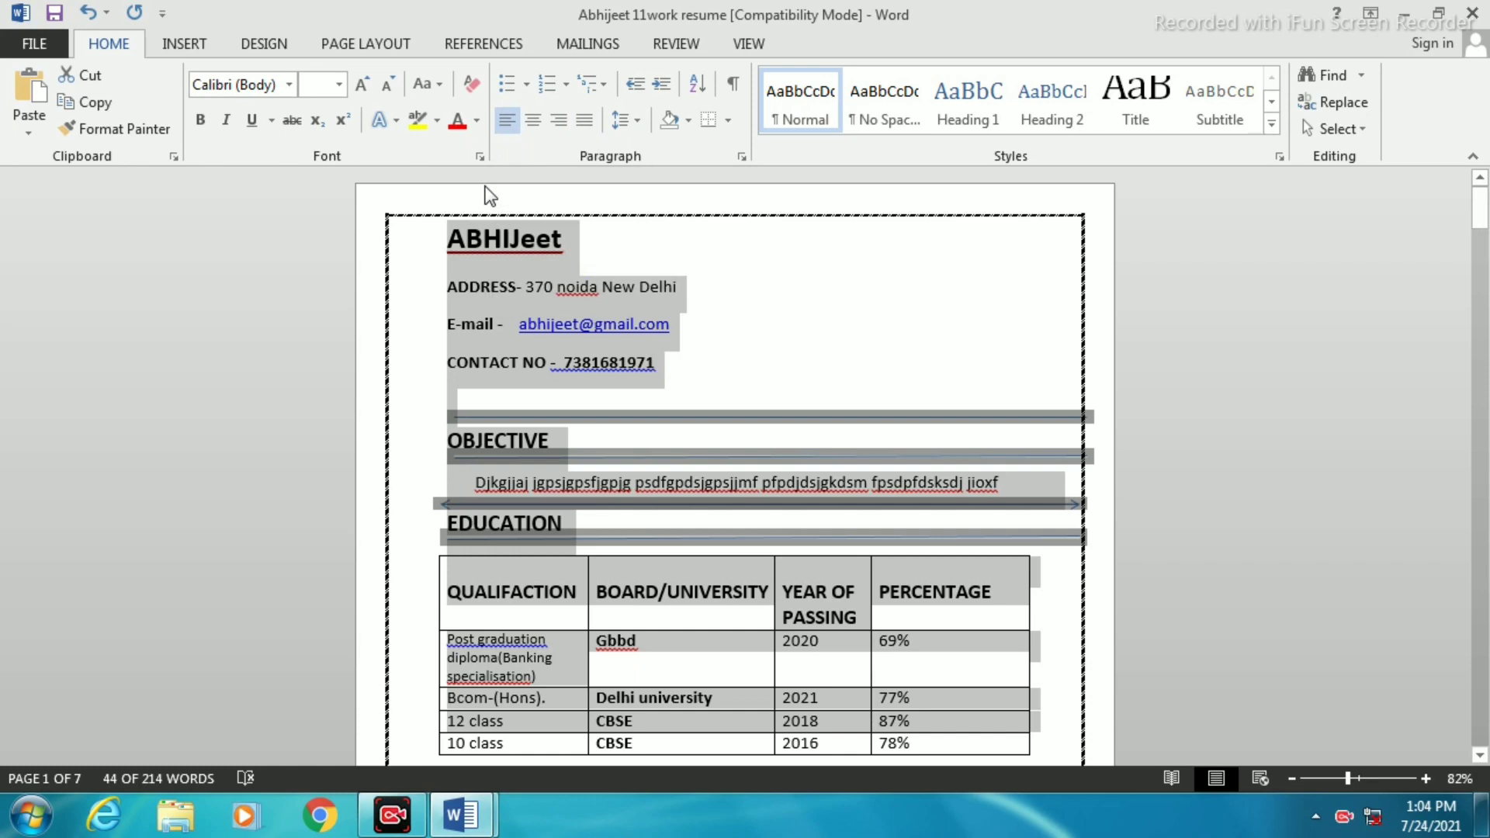
key(ctrl+j)
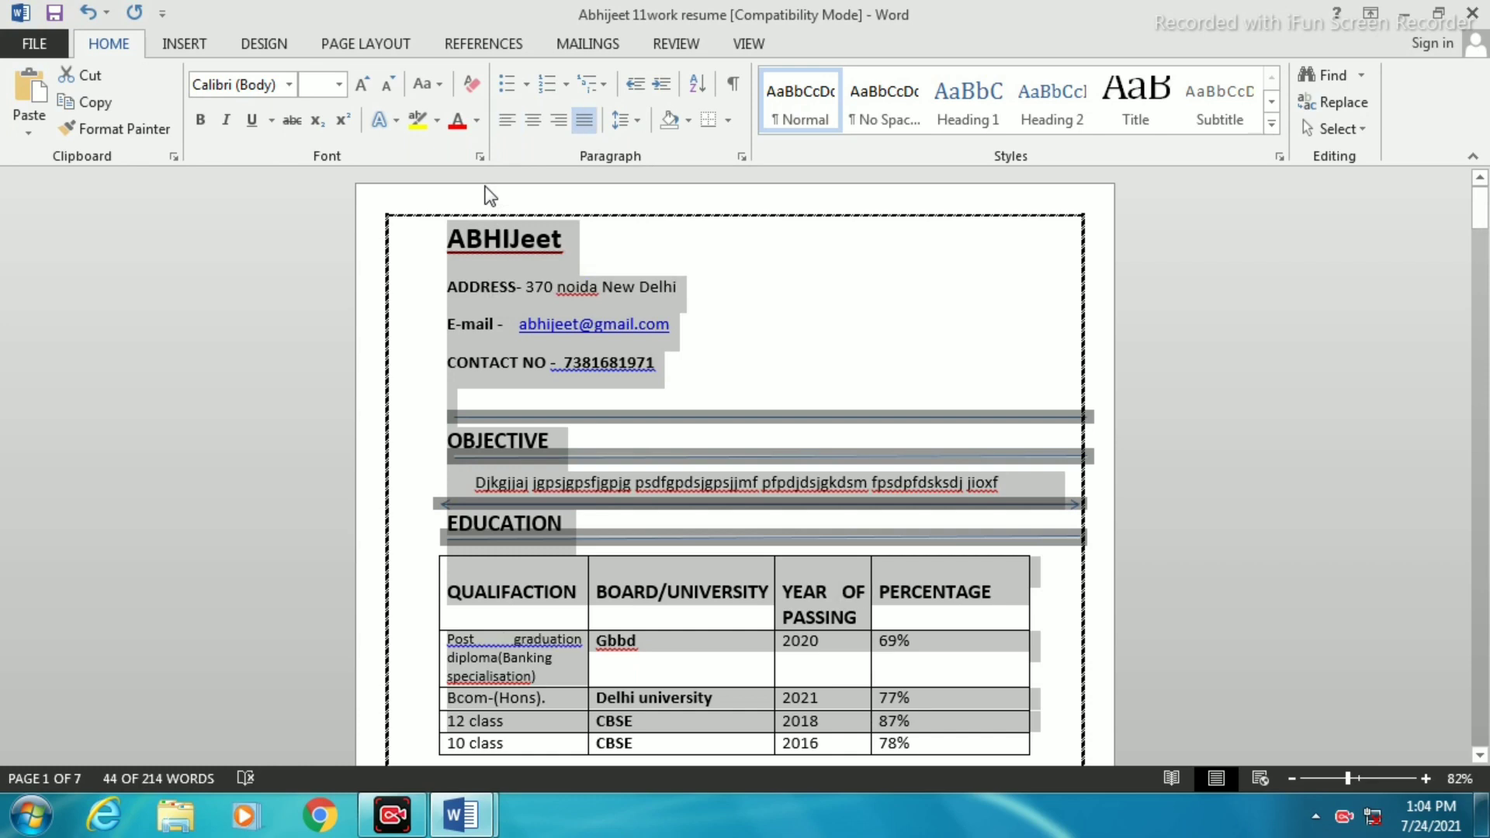
key(ctrl+l)
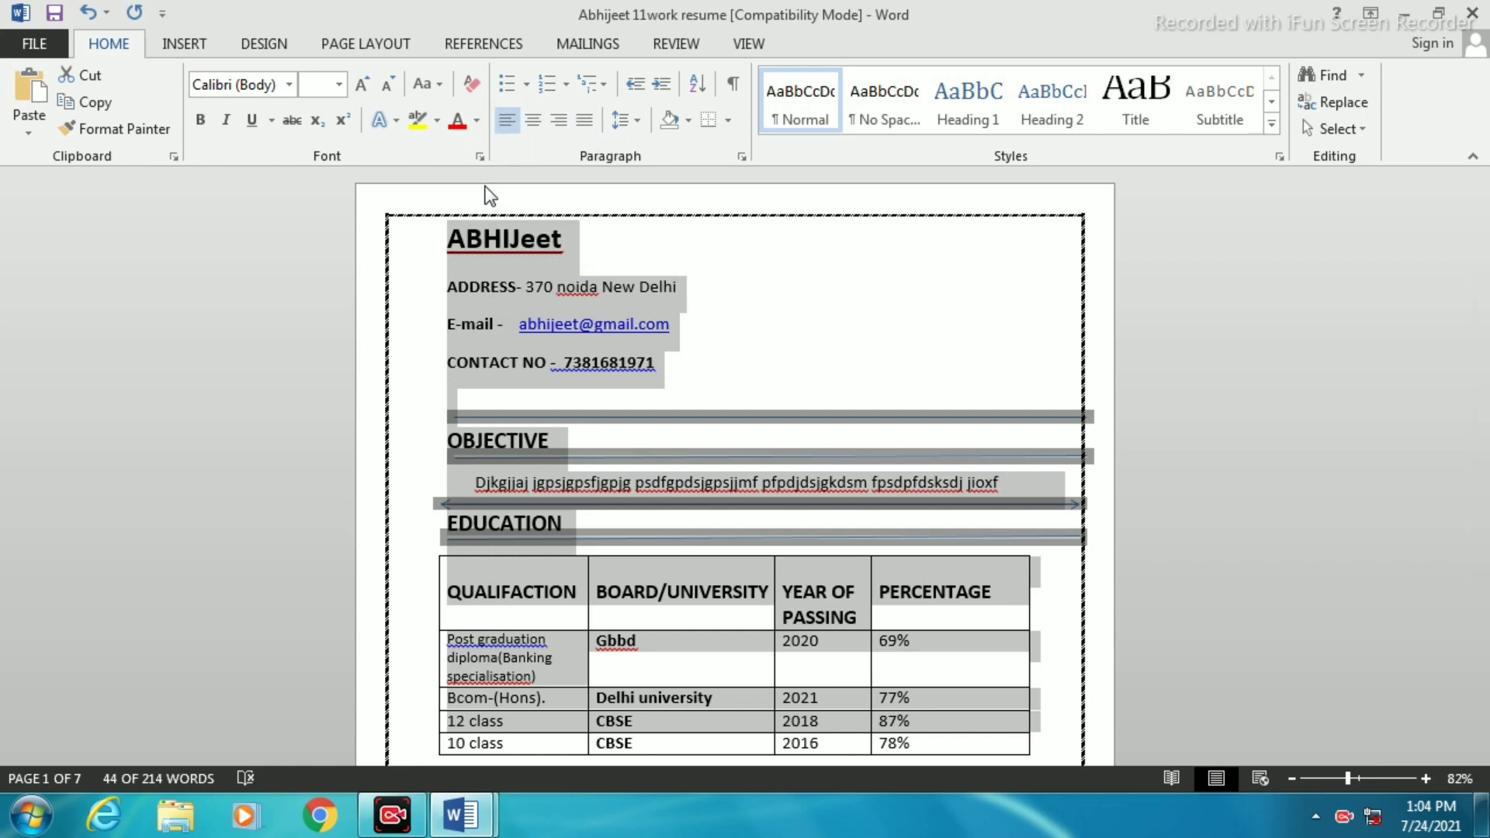
key(ctrl+j)
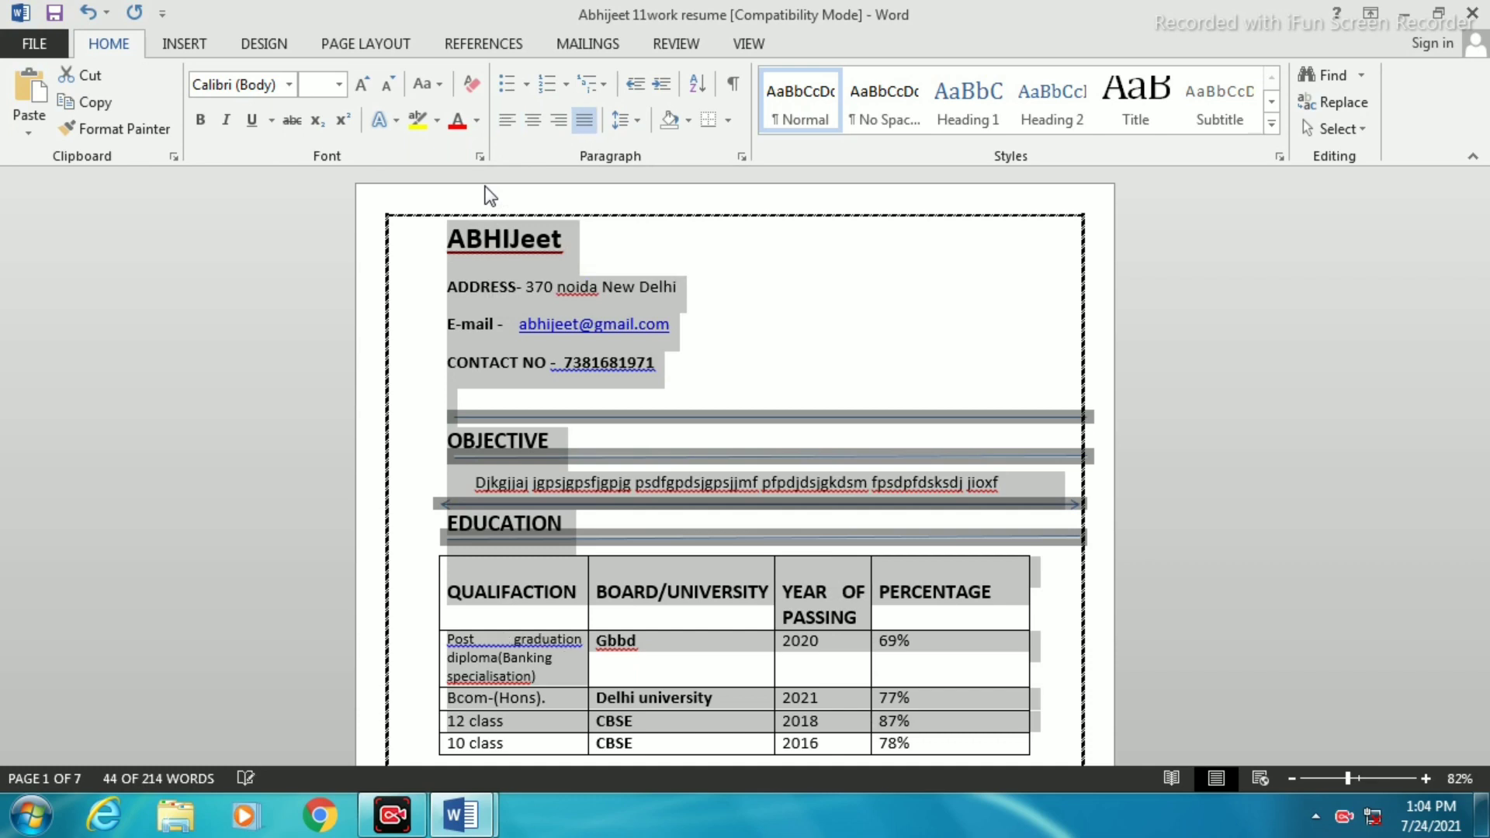
key(ctrl+l)
key(ctrl+j)
key(ctrl+l)
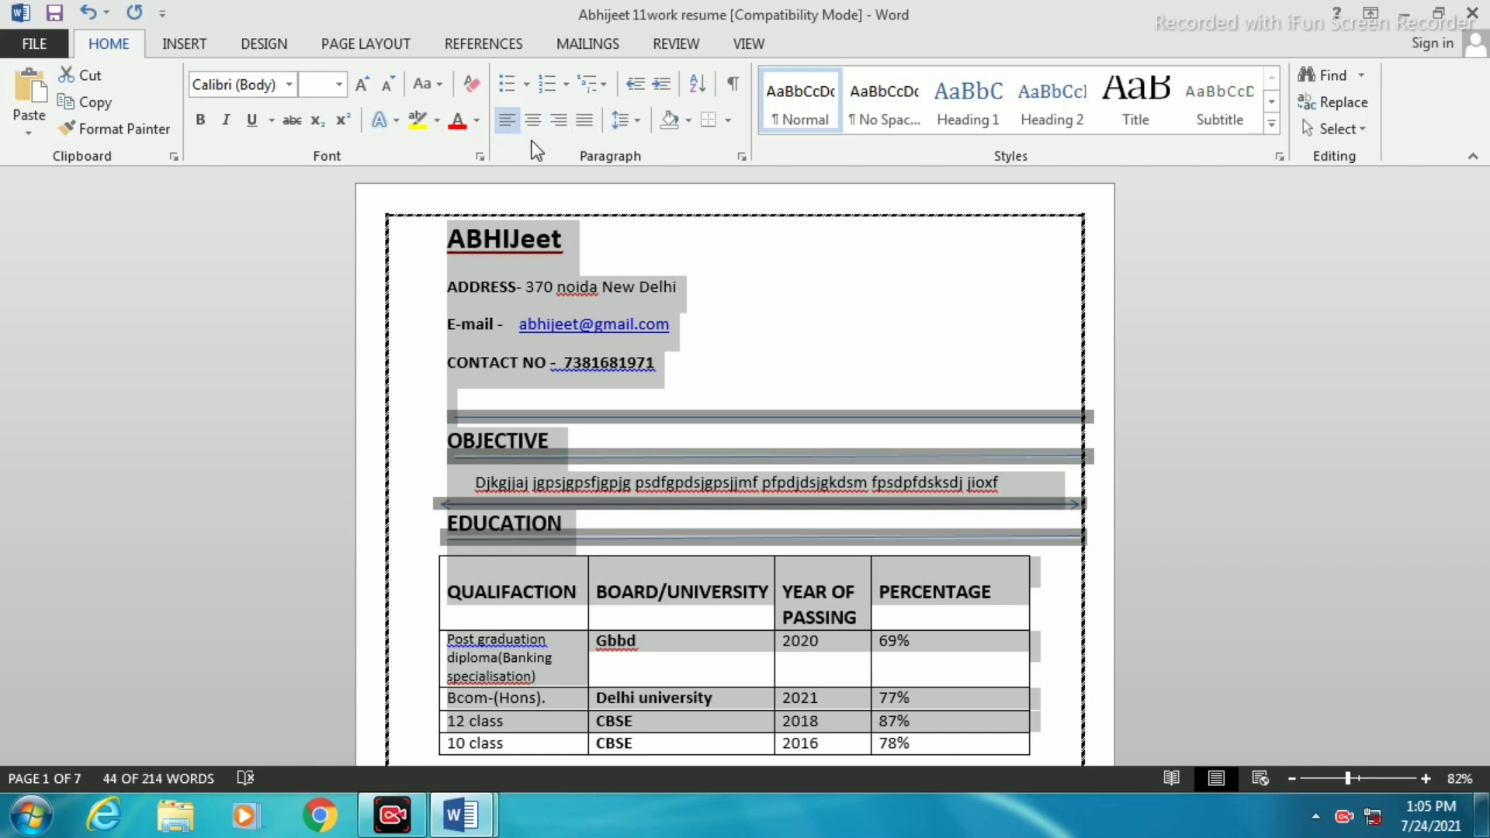
click(704, 232)
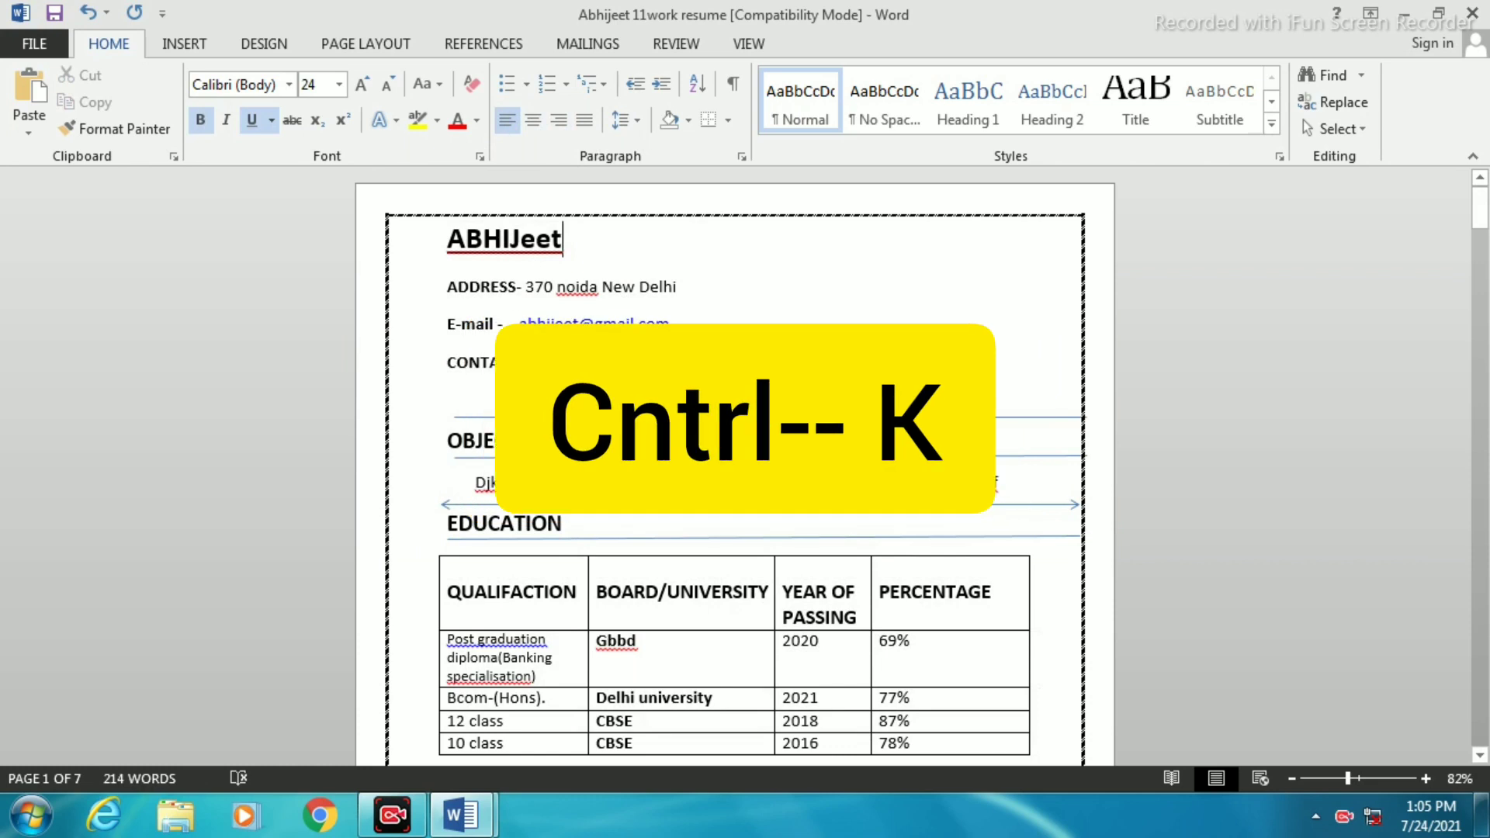
Step: Insert a hyperlink to the file 9641682_13182051_P.mp4 from Downloads after the OBJECTIVE heading
click(540, 411)
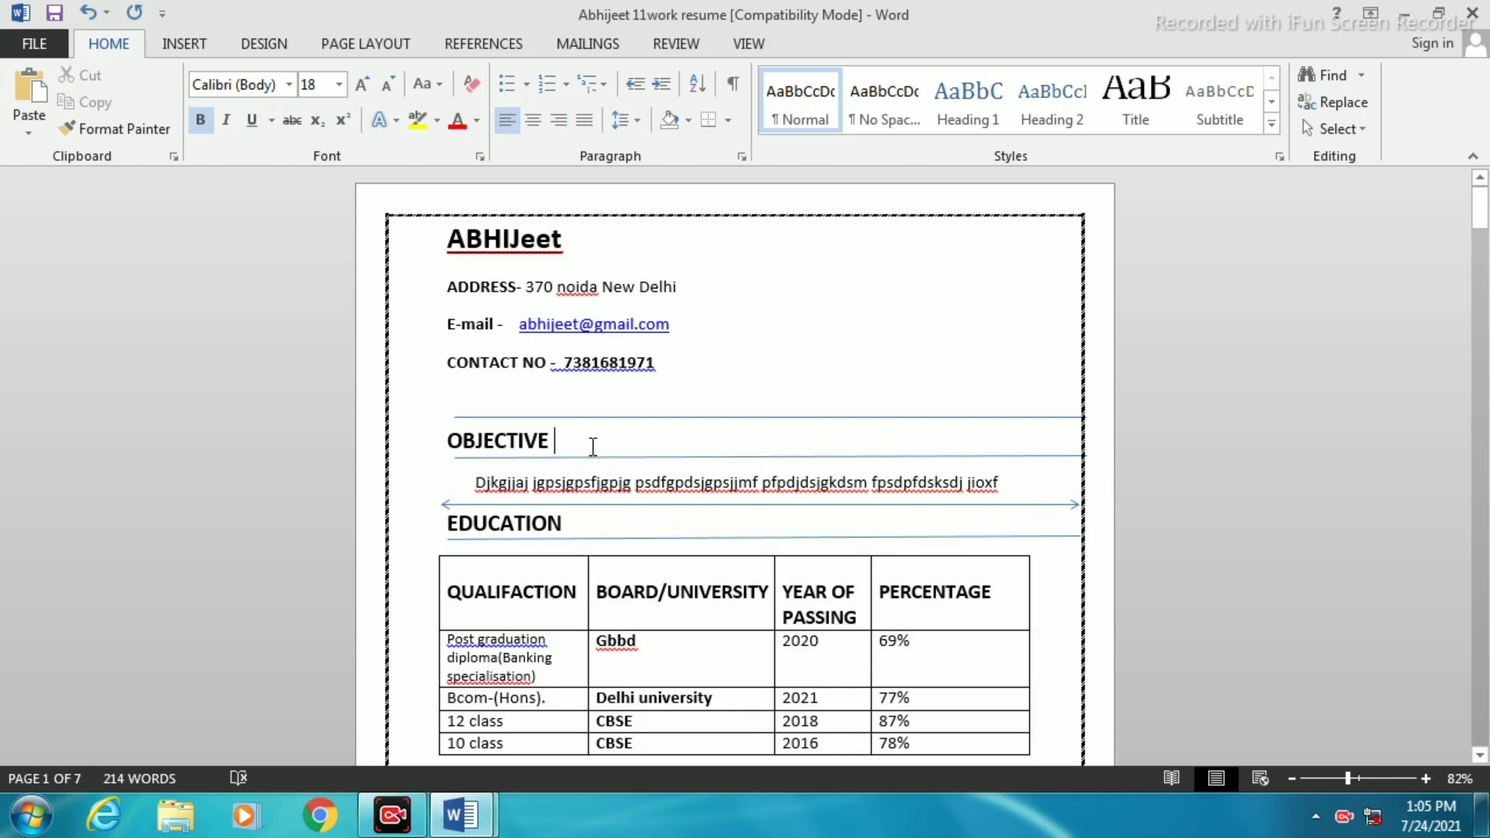
key(ctrl+k)
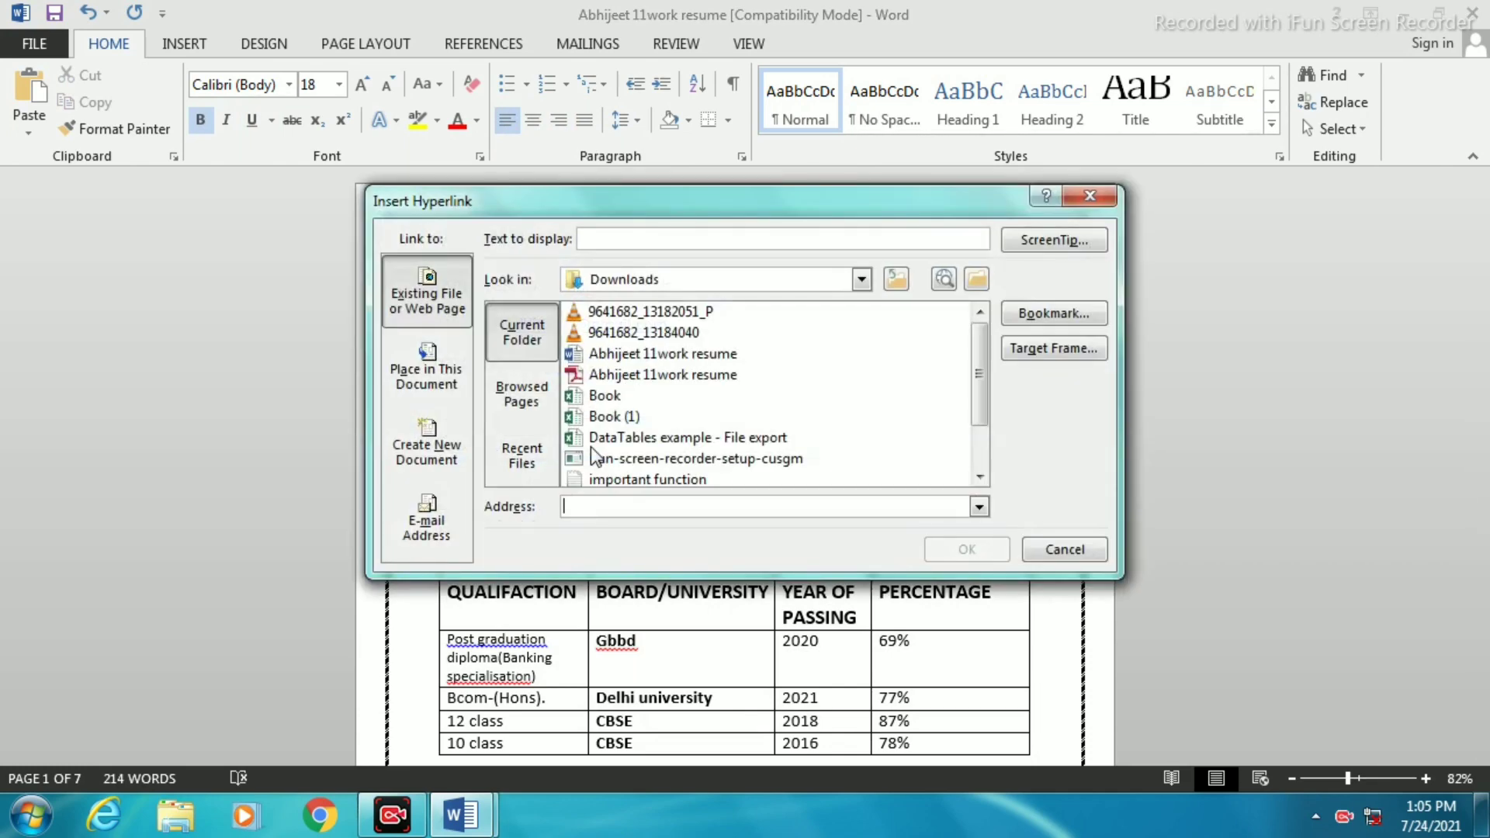
click(655, 314)
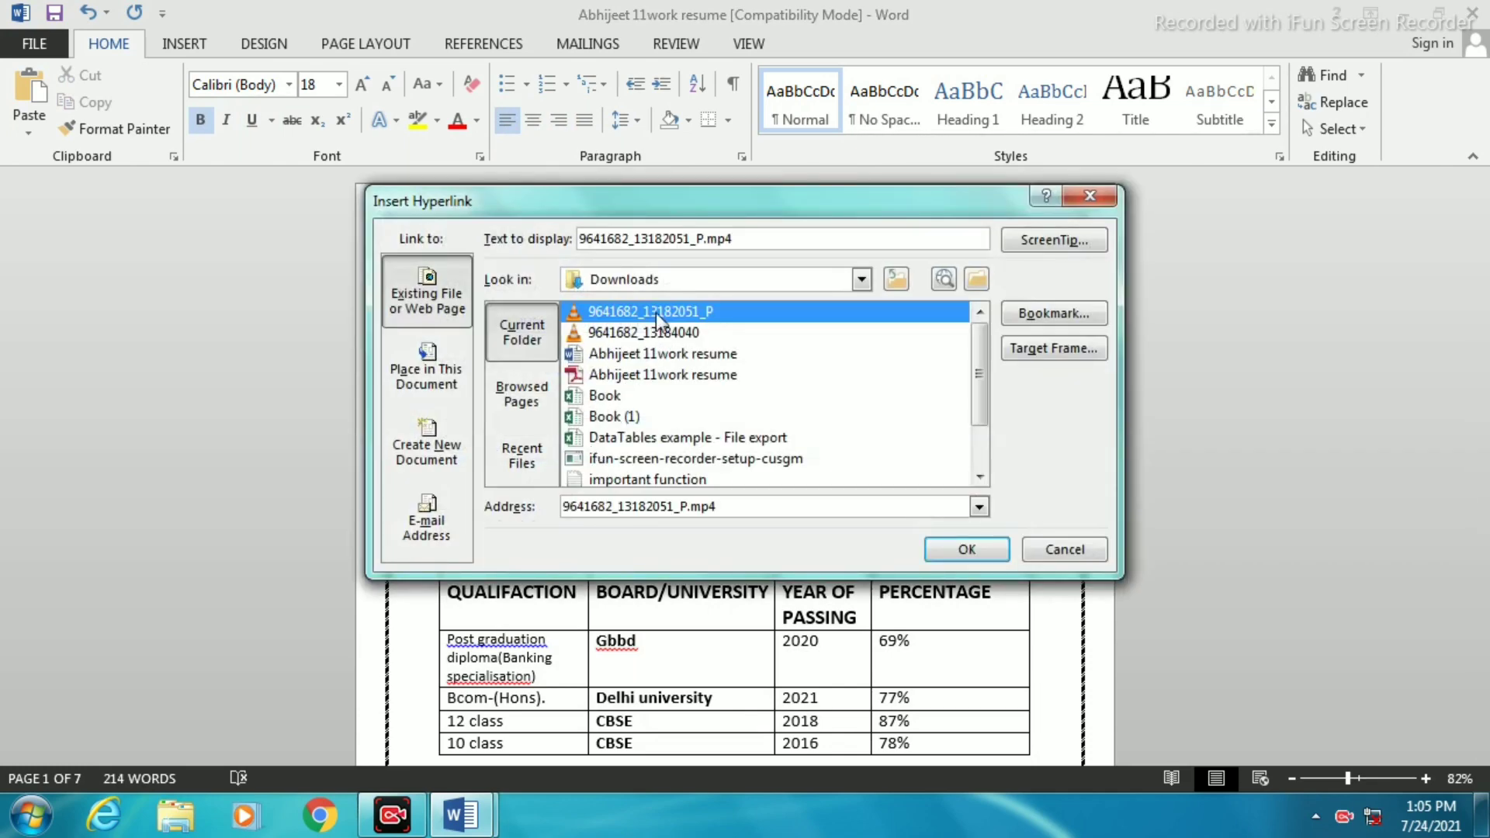
click(980, 556)
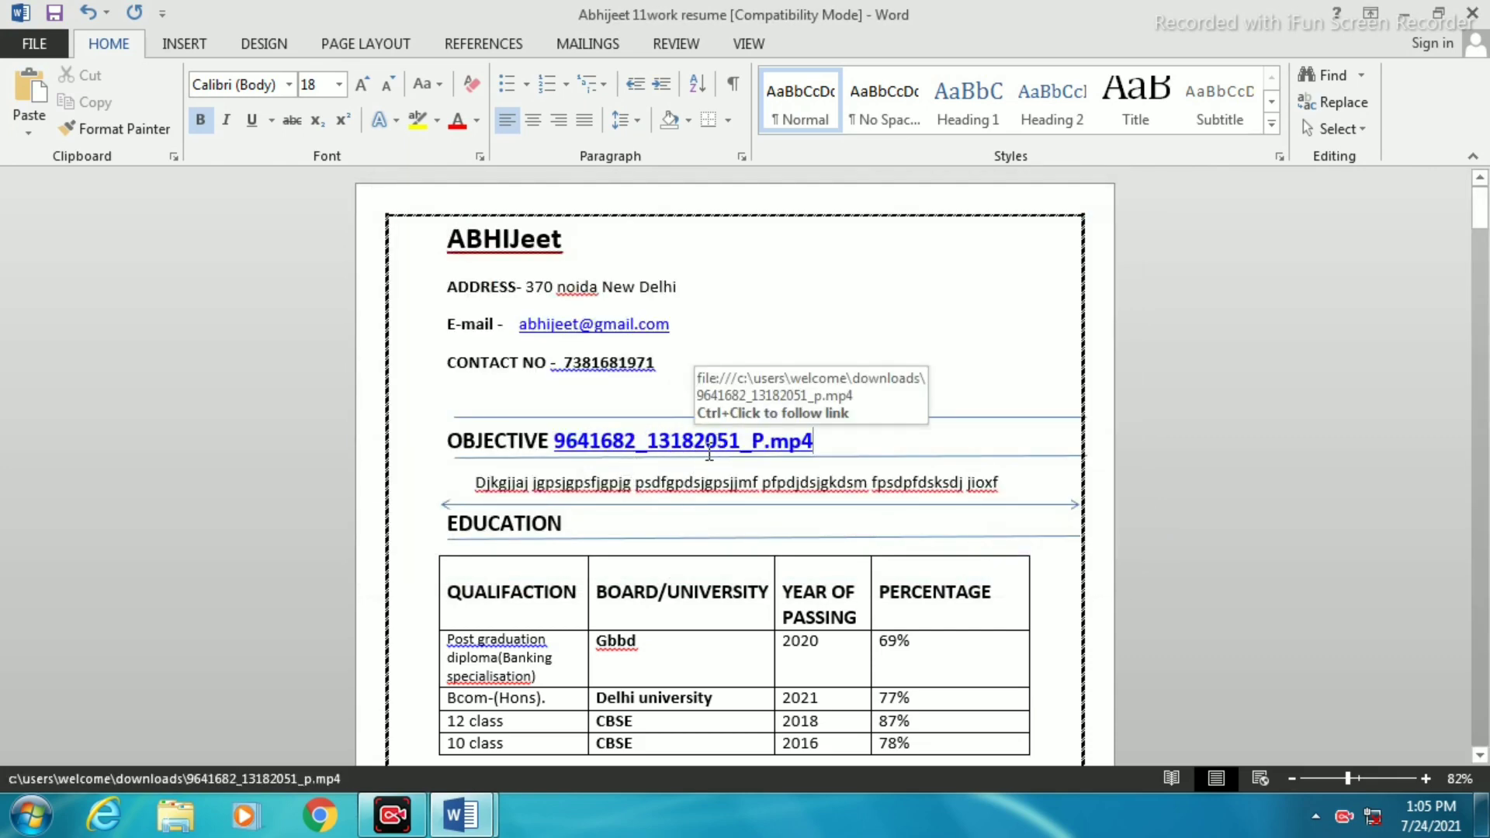
Step: Follow the video hyperlink beside OBJECTIVE, allow the file to open in VLC media player, and close the player
ctrl+click(667, 444)
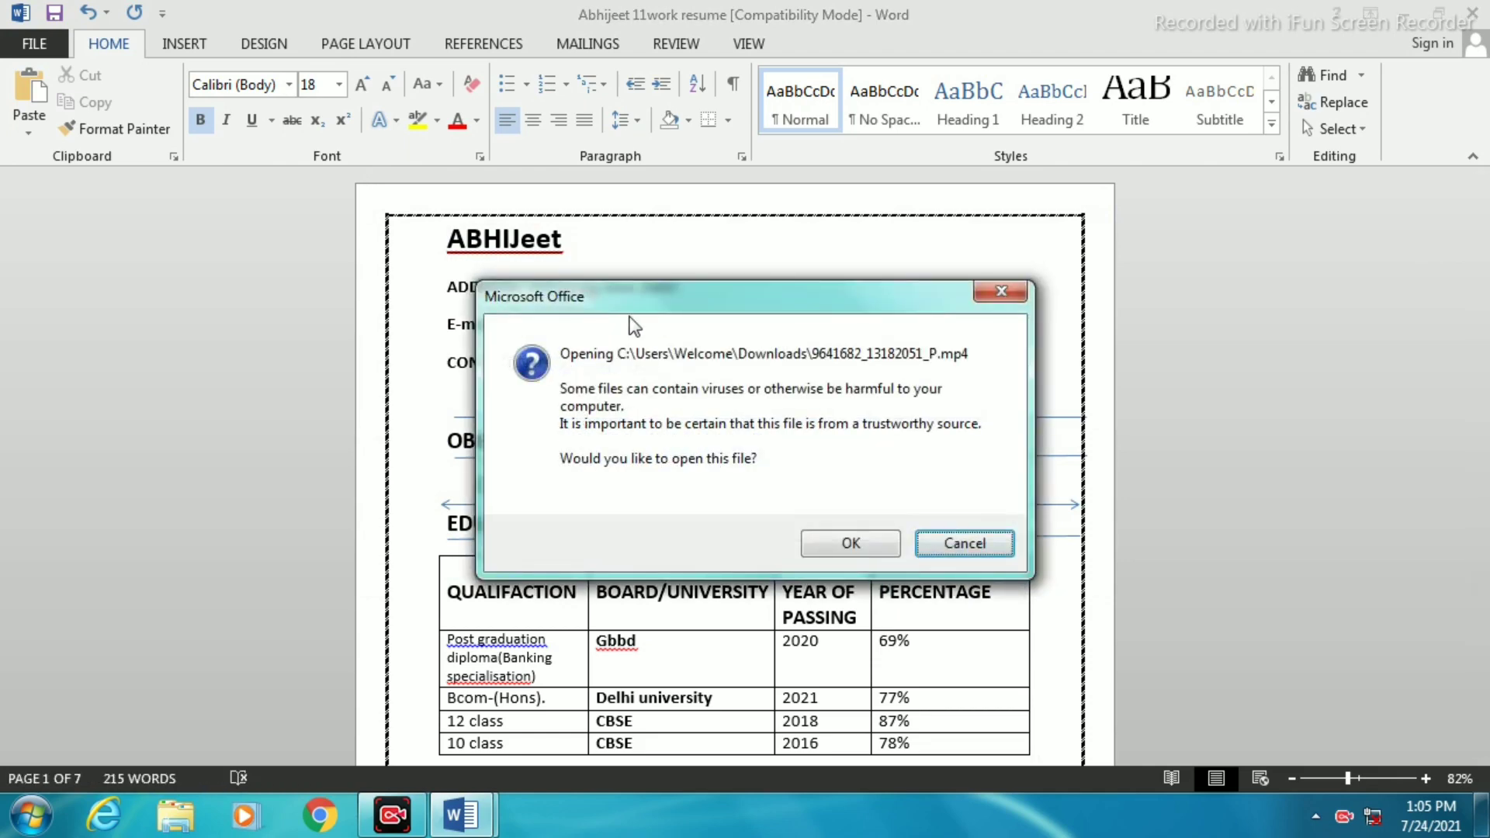
click(851, 541)
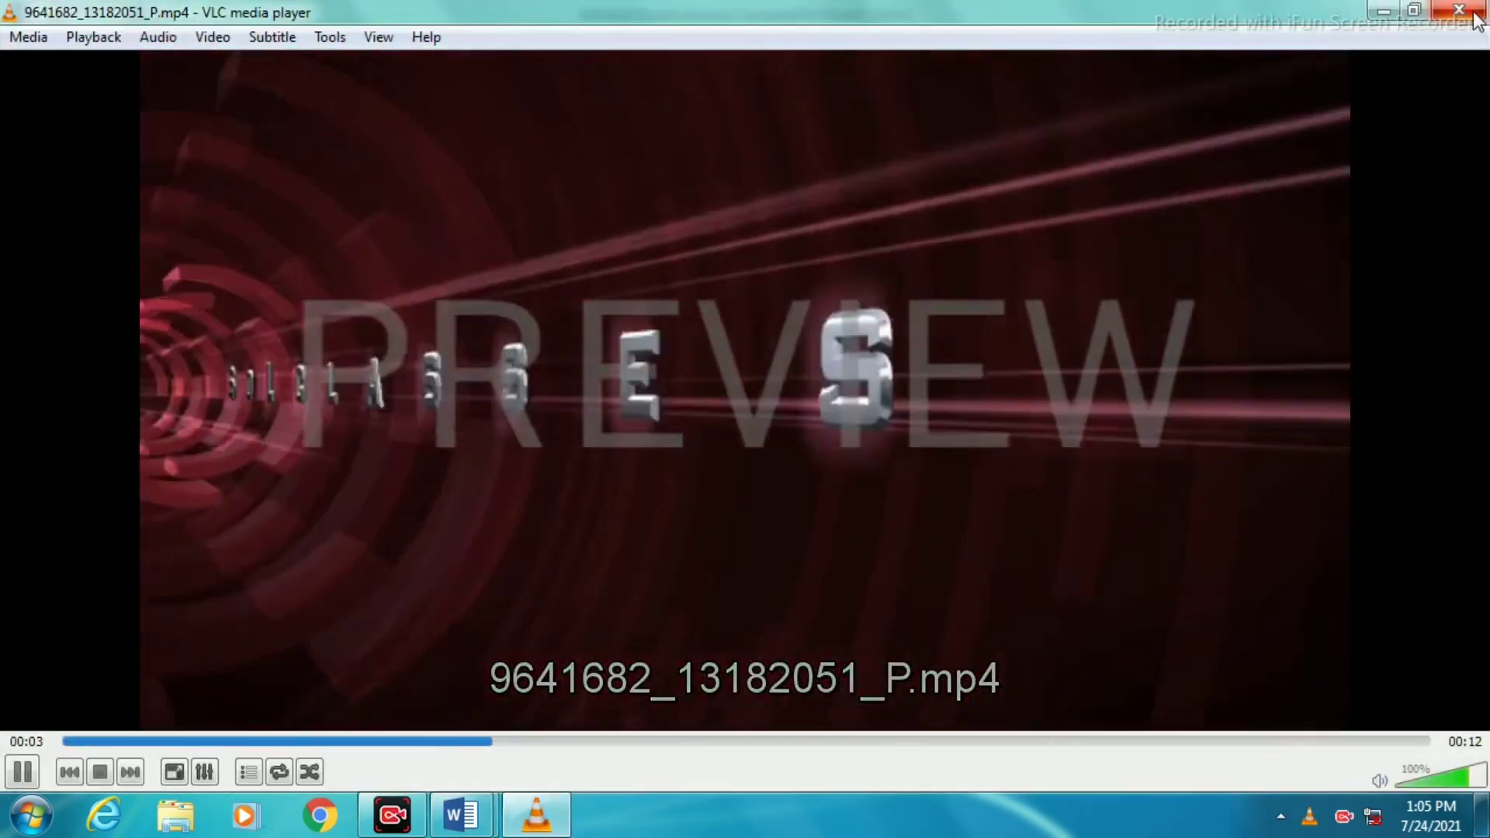
click(1481, 19)
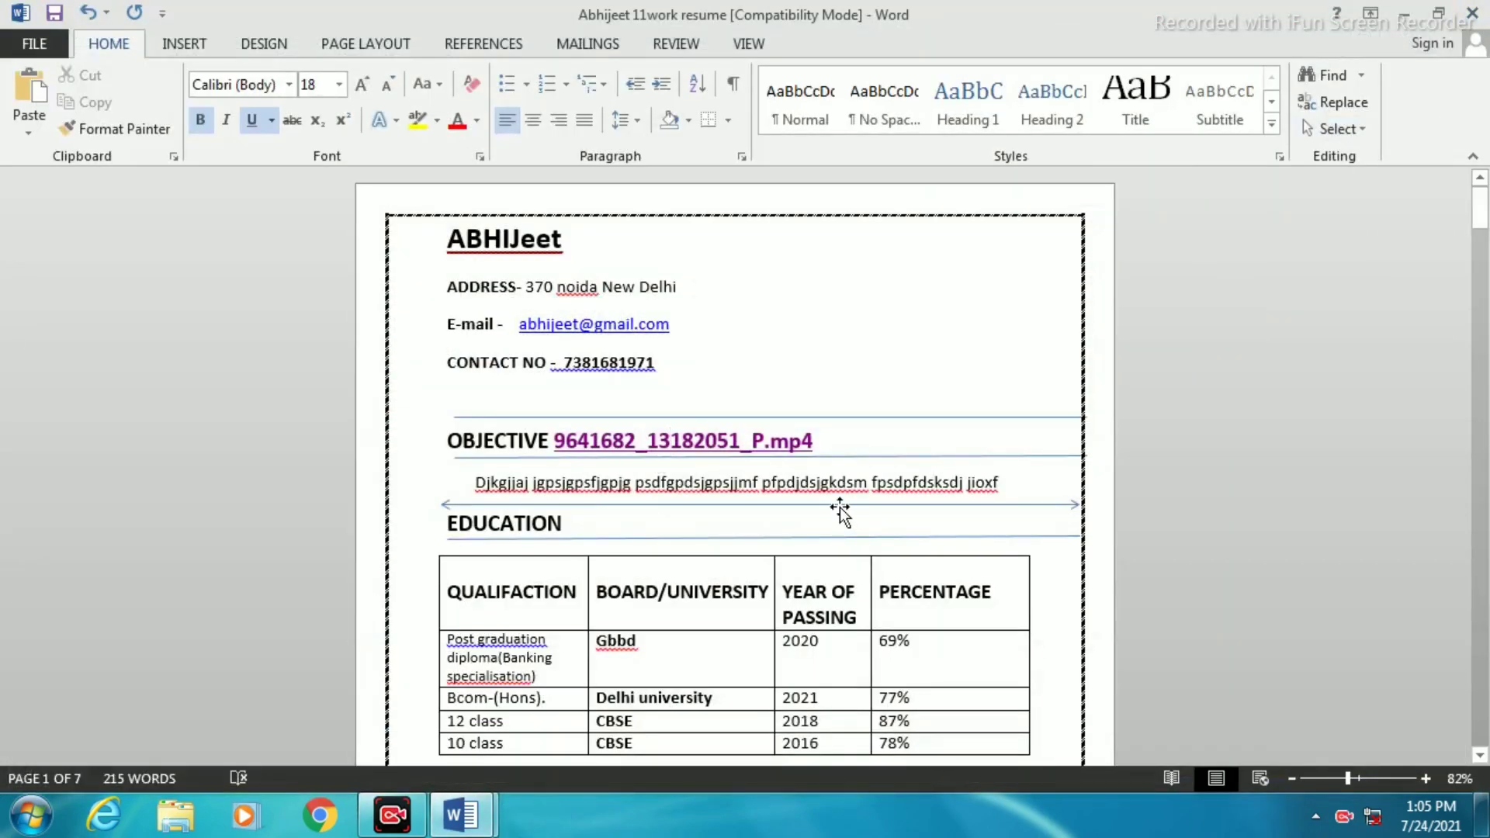
Step: Undo the hyperlink insertion at OBJECTIVE, and reopen and dismiss the Insert Hyperlink dialog without adding a link
key(ctrl+z)
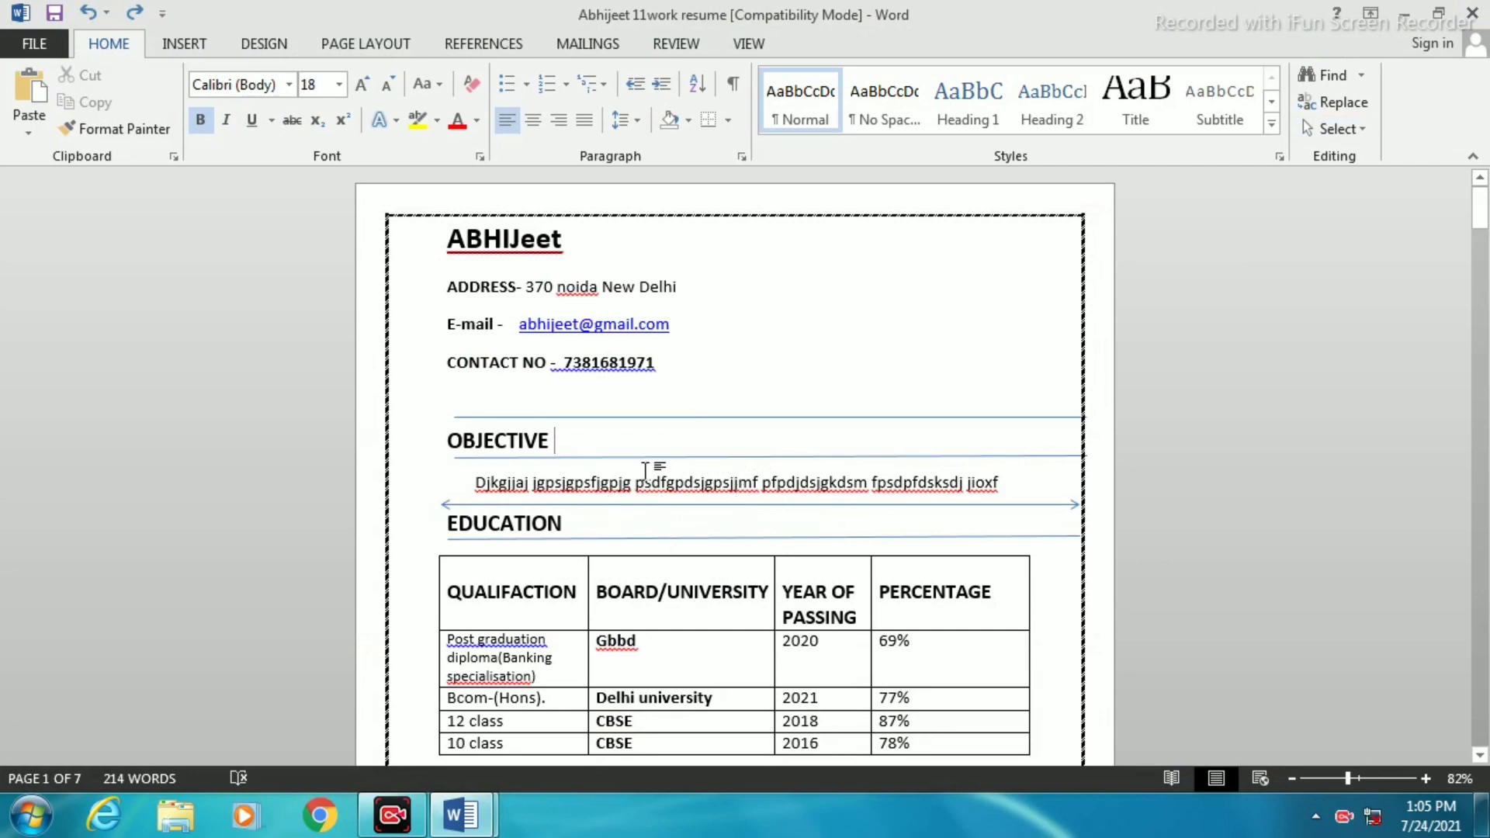
key(ctrl+k)
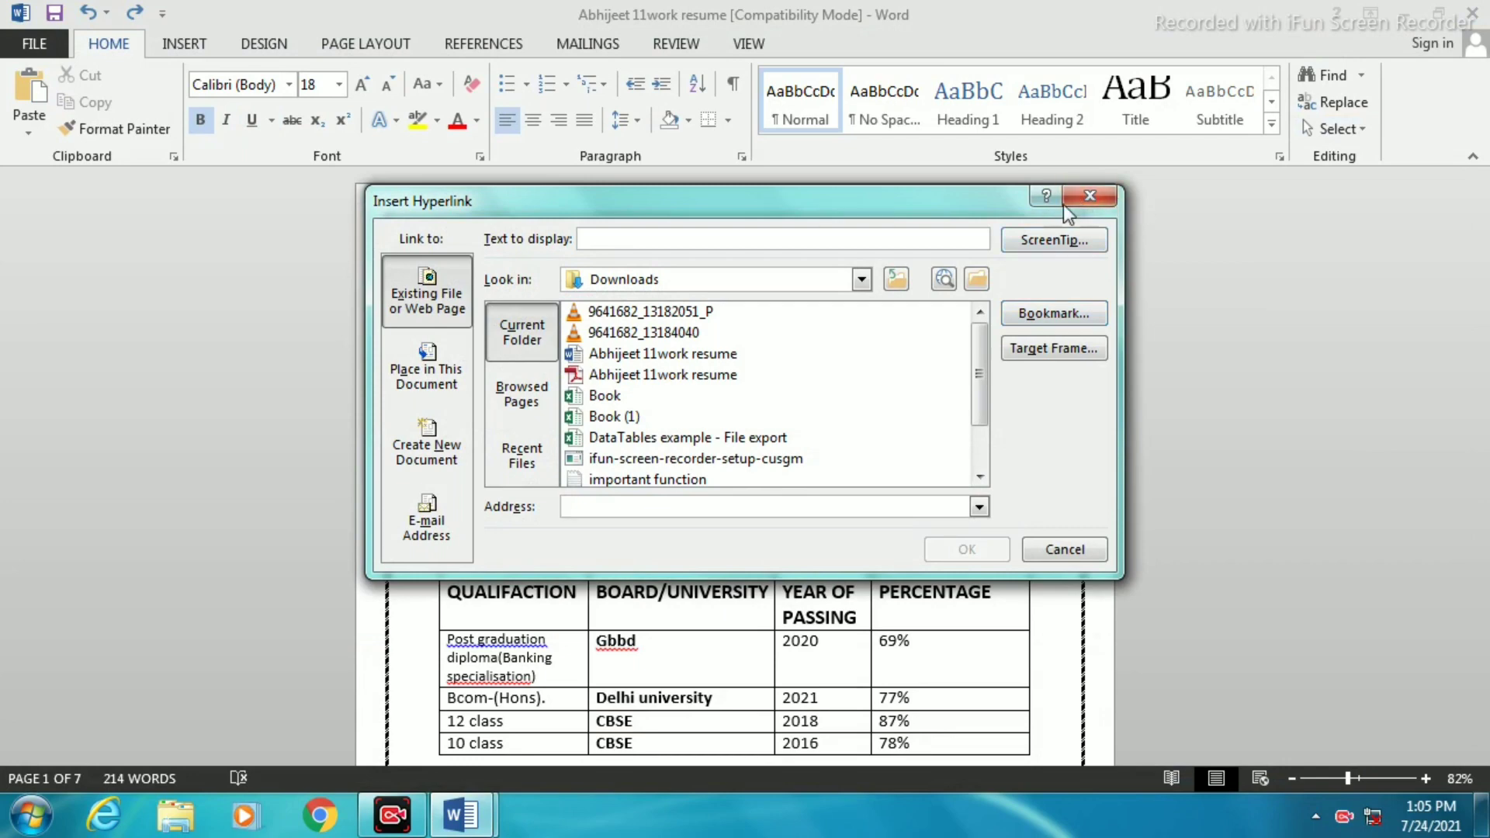
click(1087, 198)
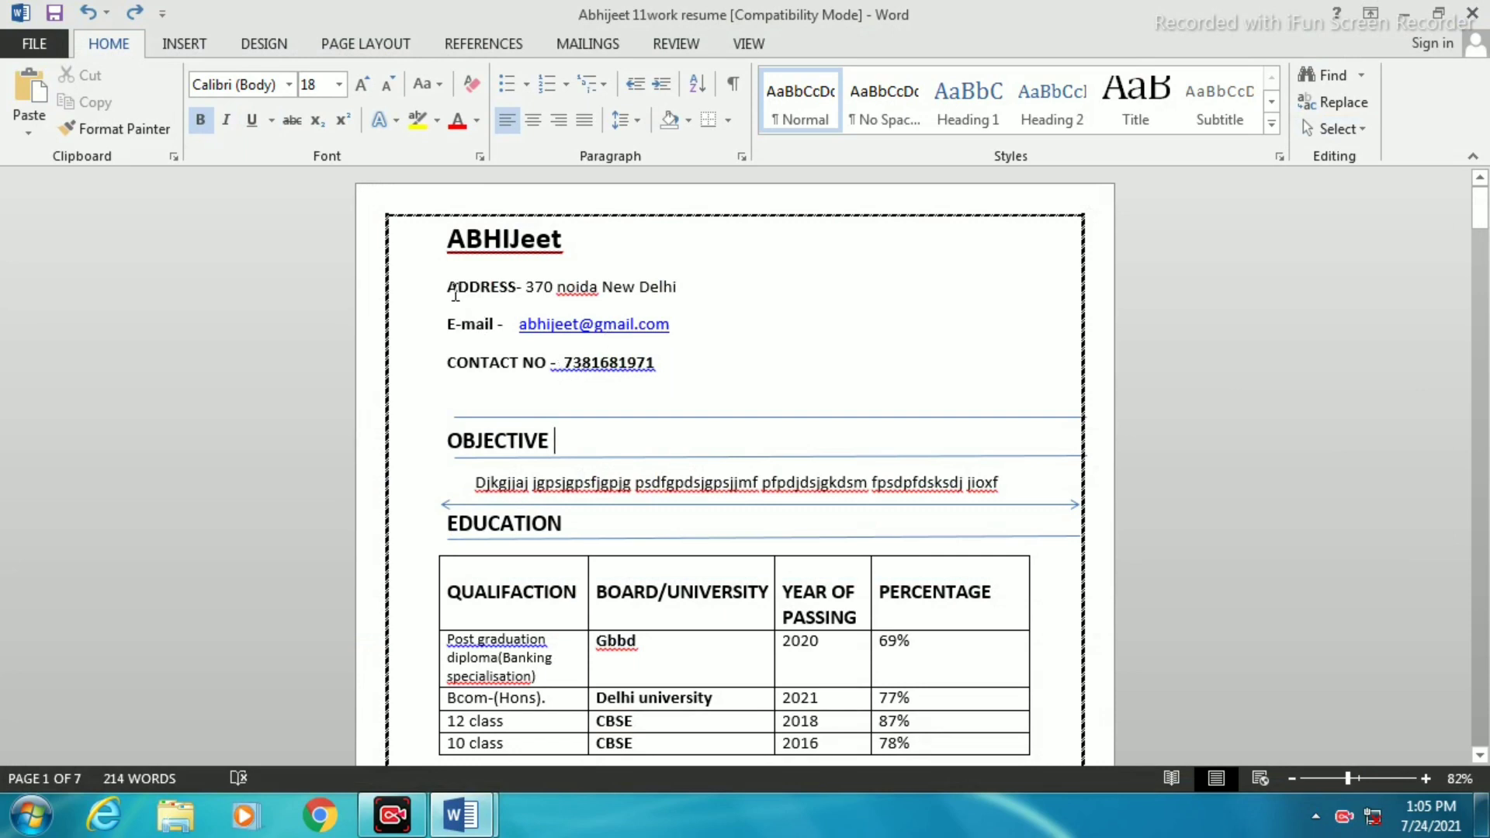
Step: Alternate the name, address, e-mail and contact number lines between left and right alignment, finishing left-aligned
drag(447, 242, 655, 371)
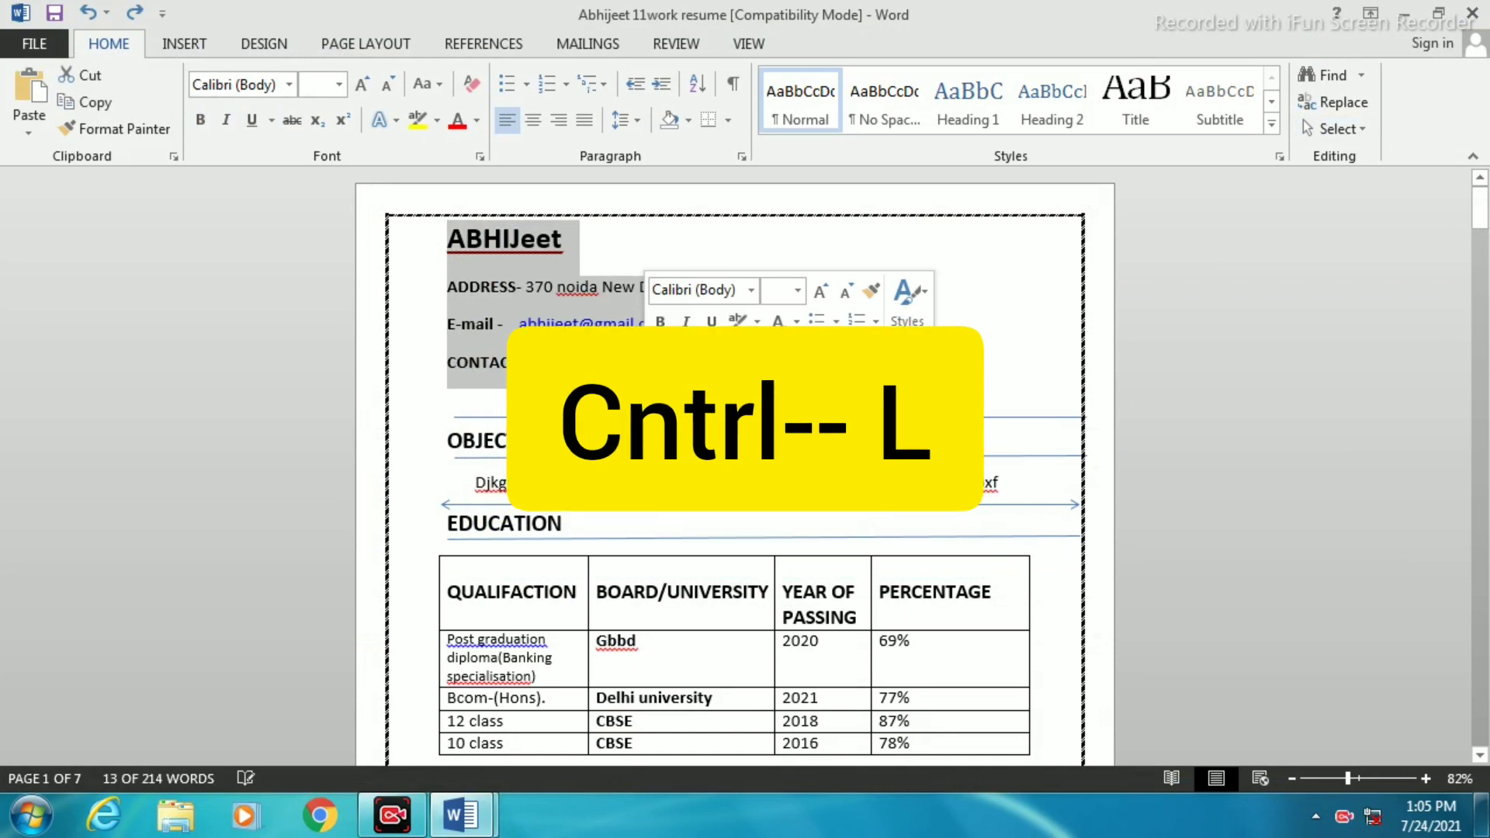
key(ctrl+l)
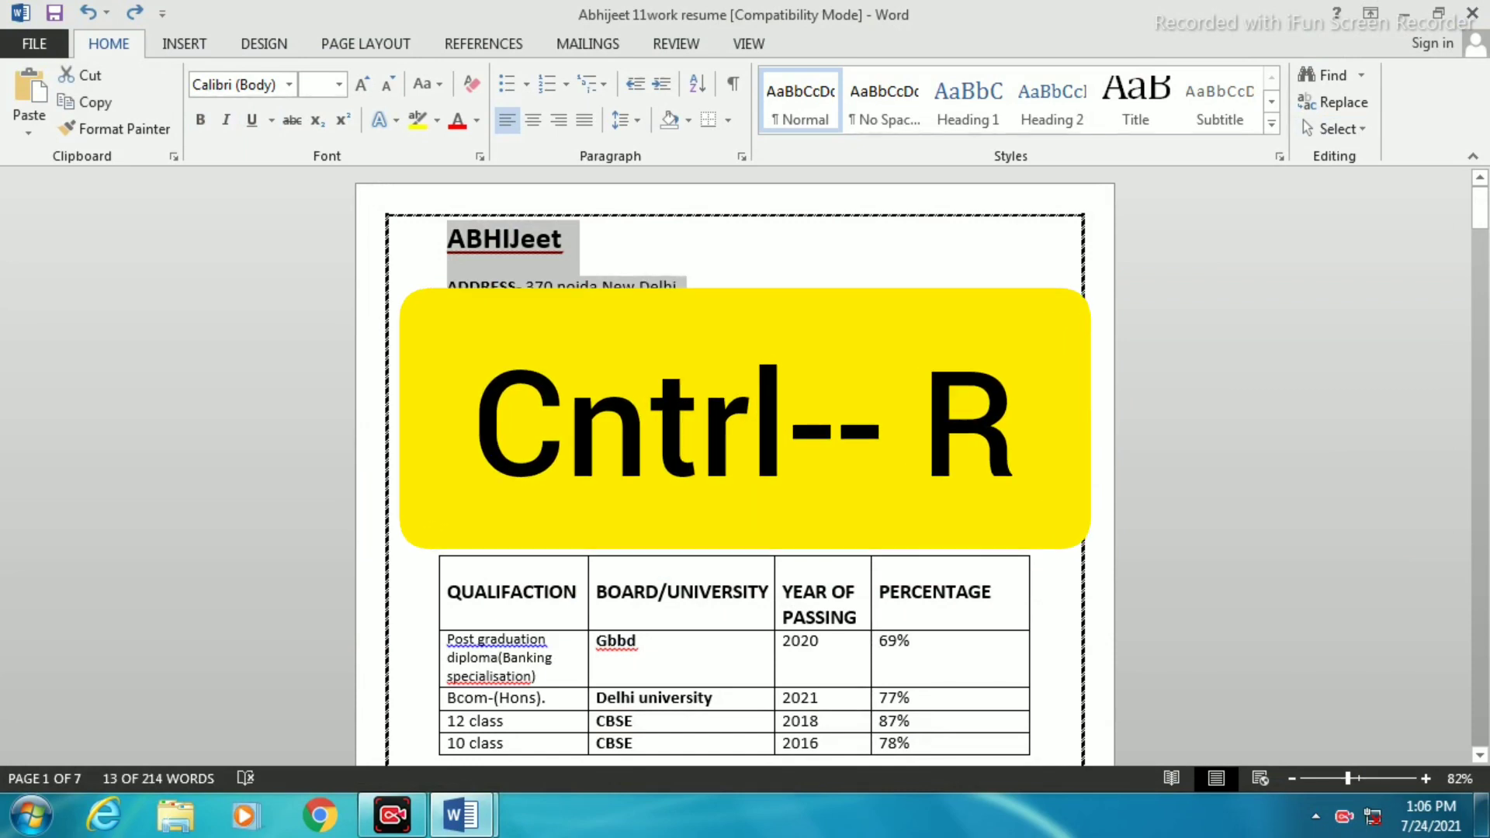
key(ctrl+r)
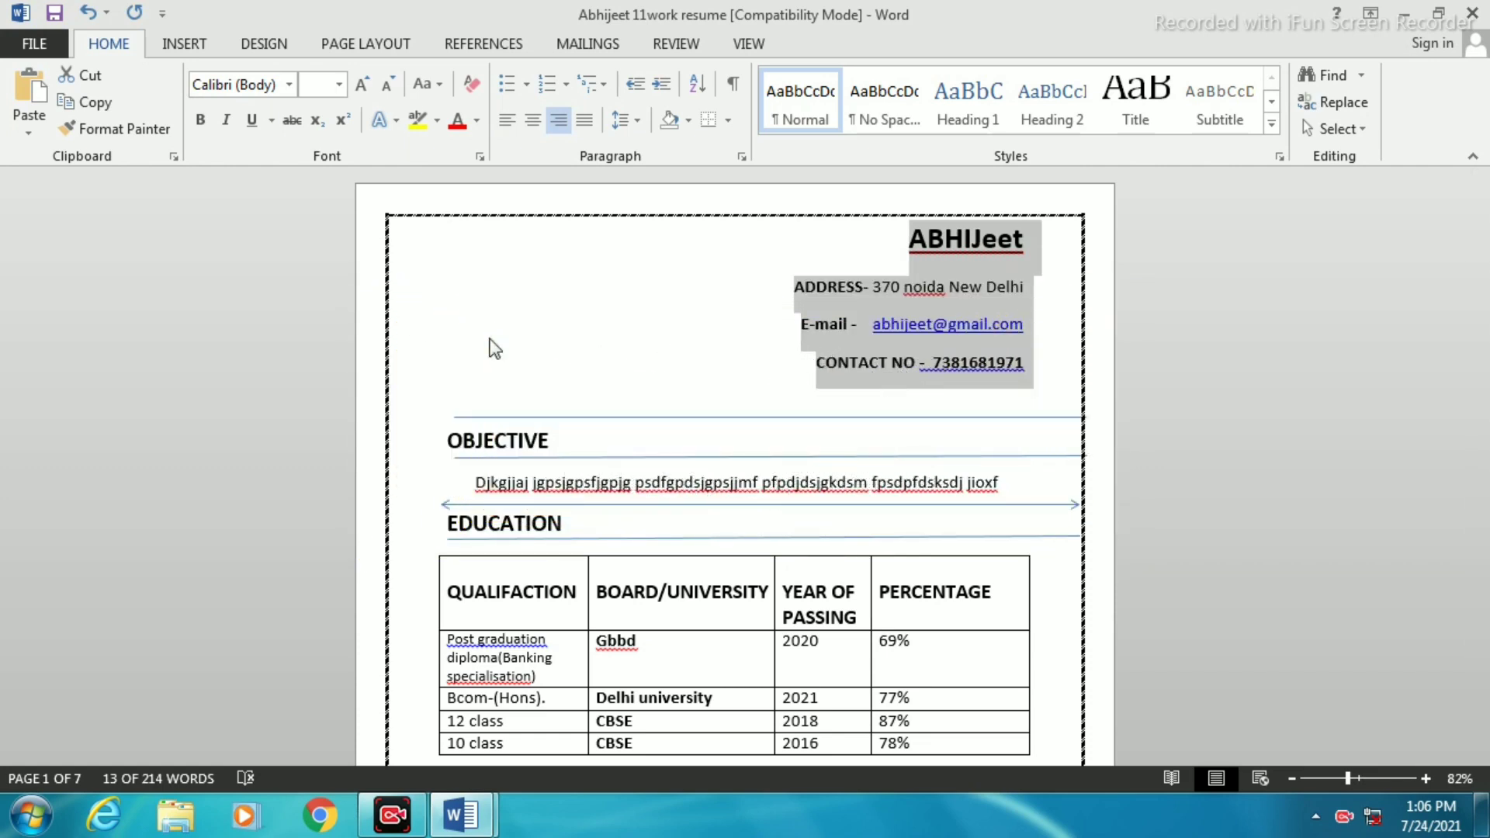
key(ctrl+l)
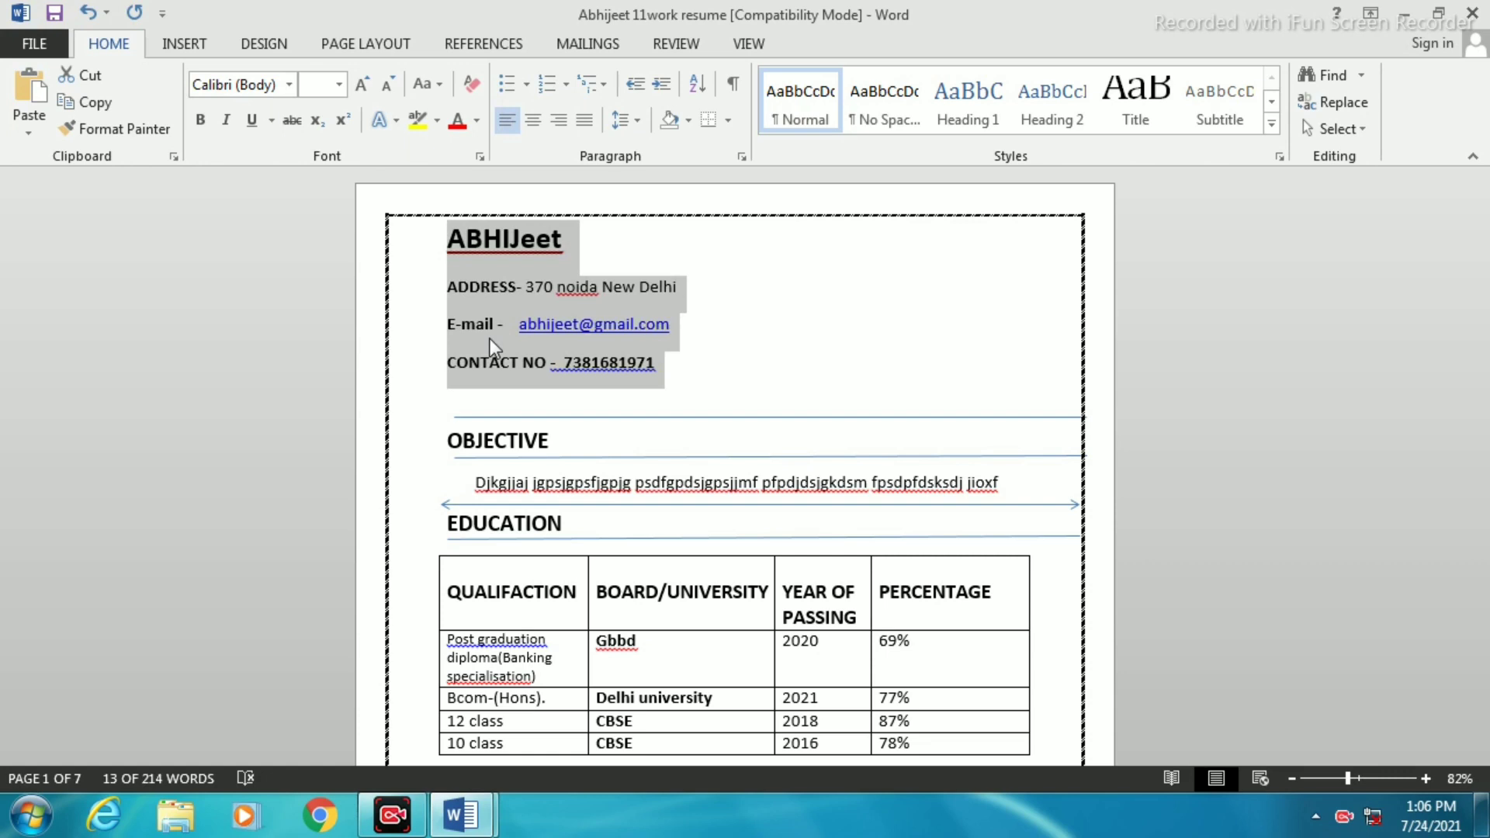
key(ctrl+r)
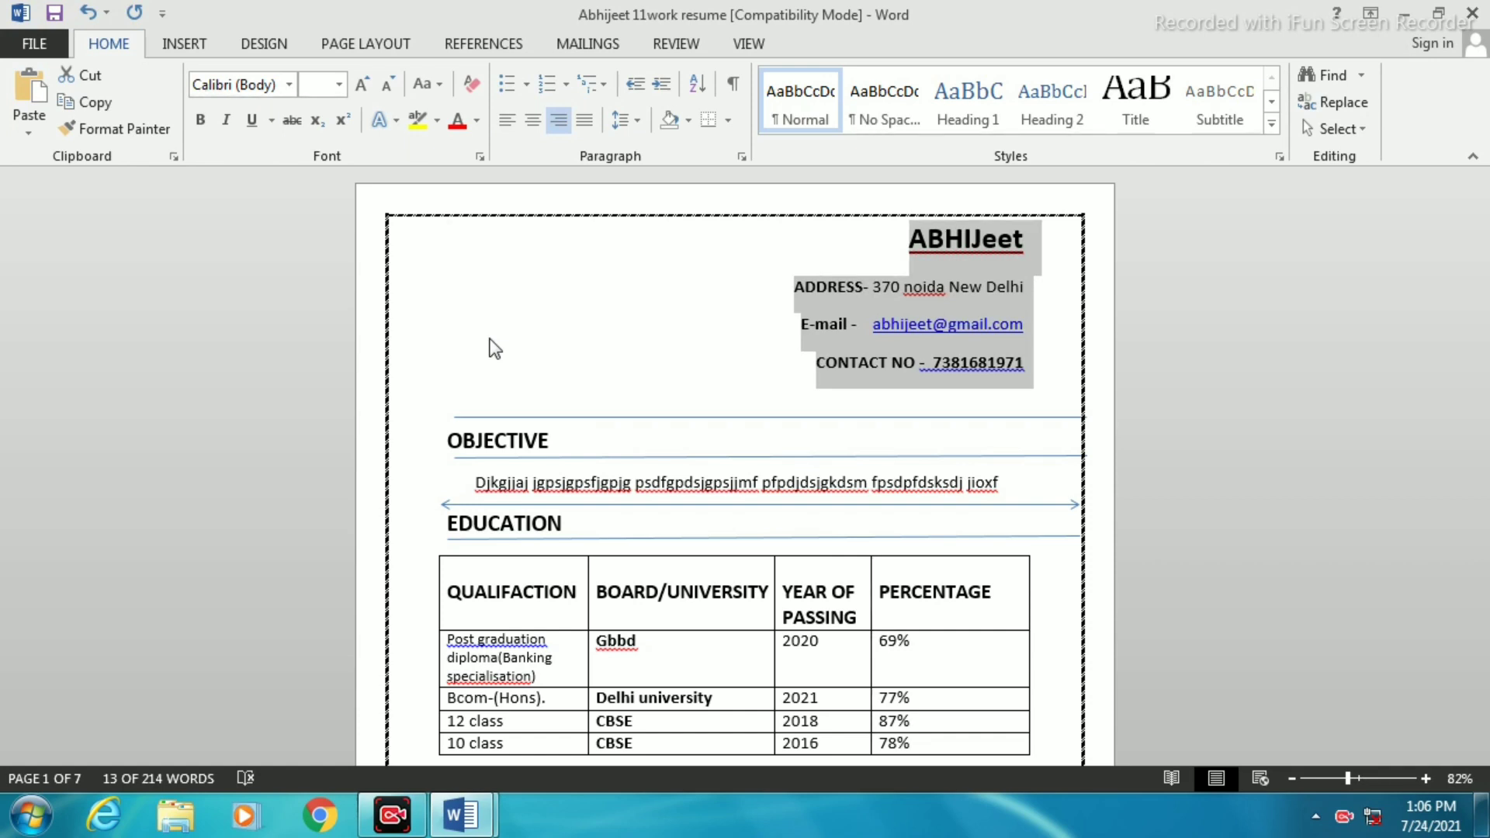
key(ctrl+l)
key(ctrl+r)
key(ctrl+l)
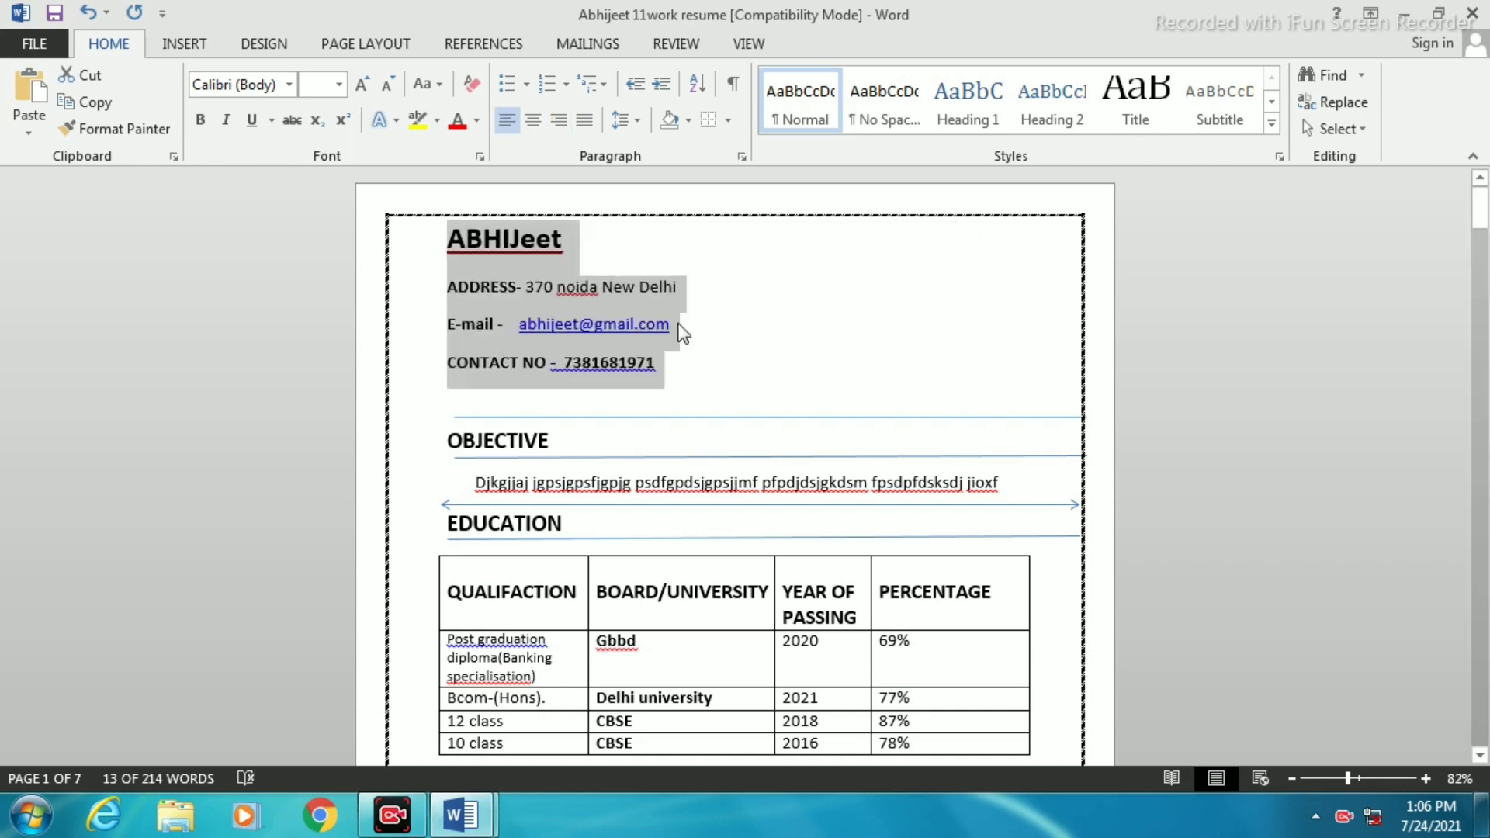
click(767, 381)
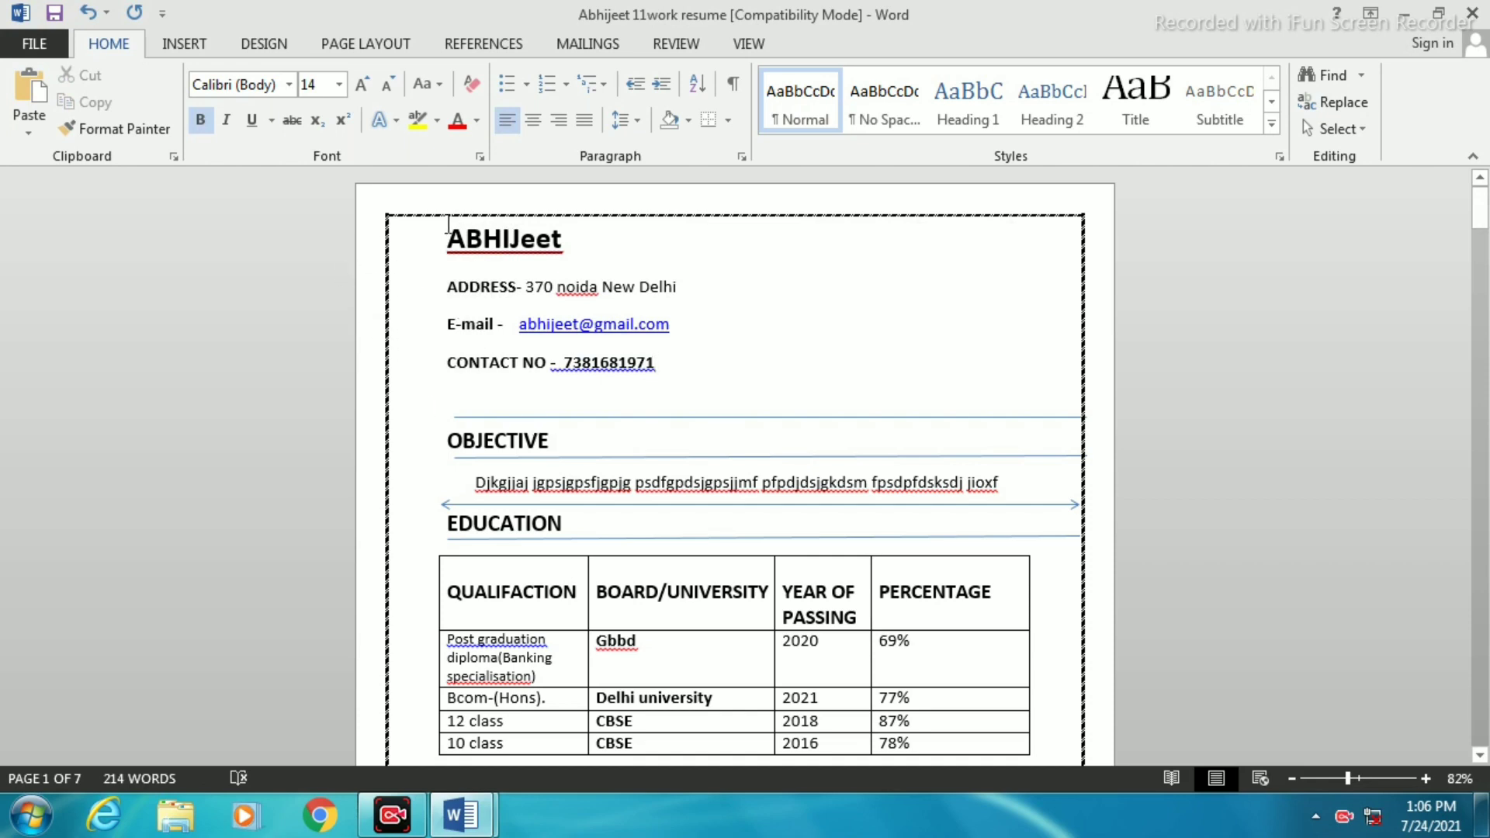
Step: Indent the name, address, e-mail and contact number lines five times, and reset their paragraph formatting
drag(446, 235, 654, 385)
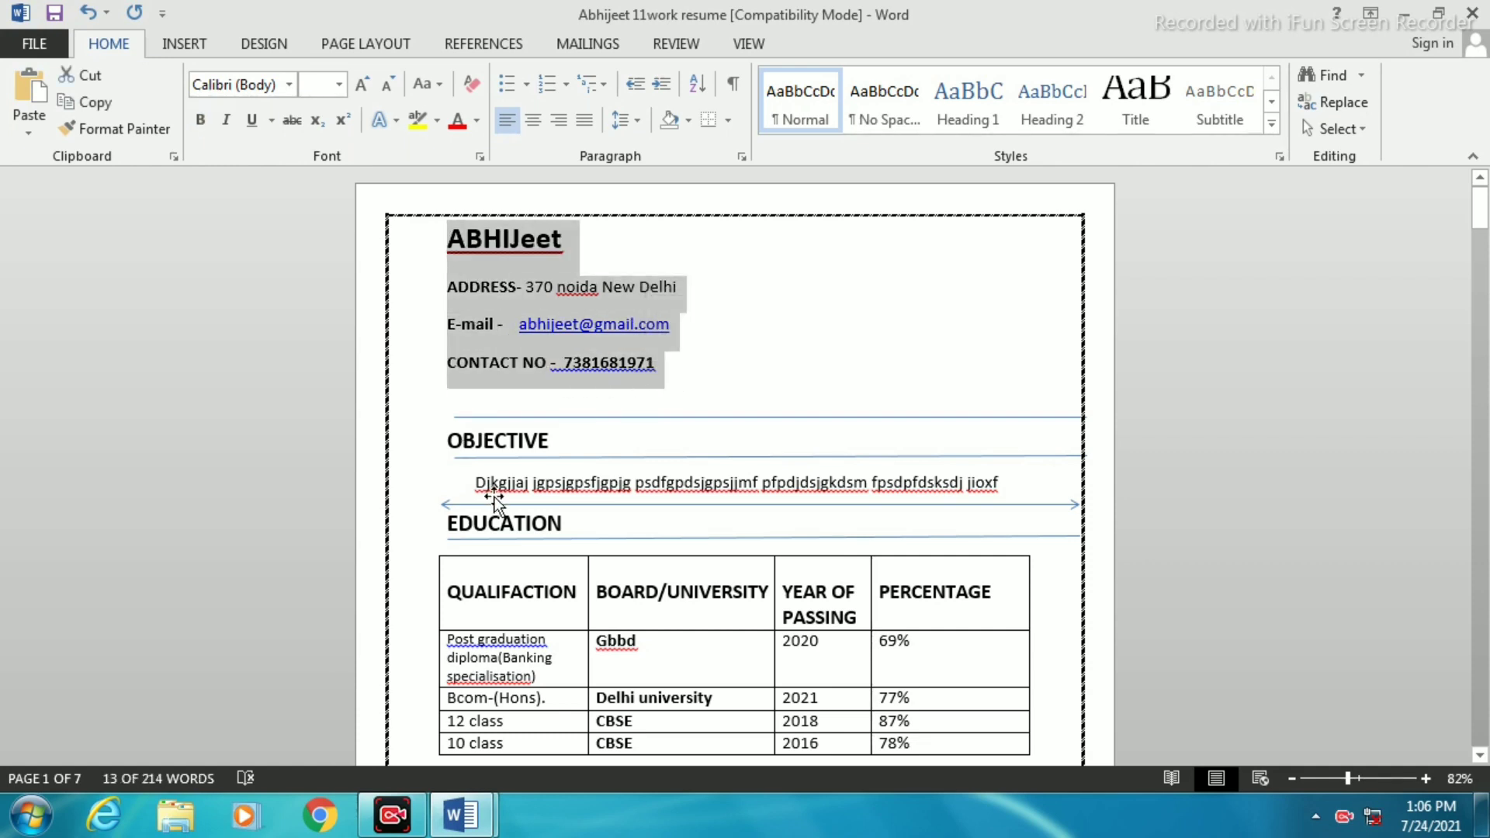
key(Tab)
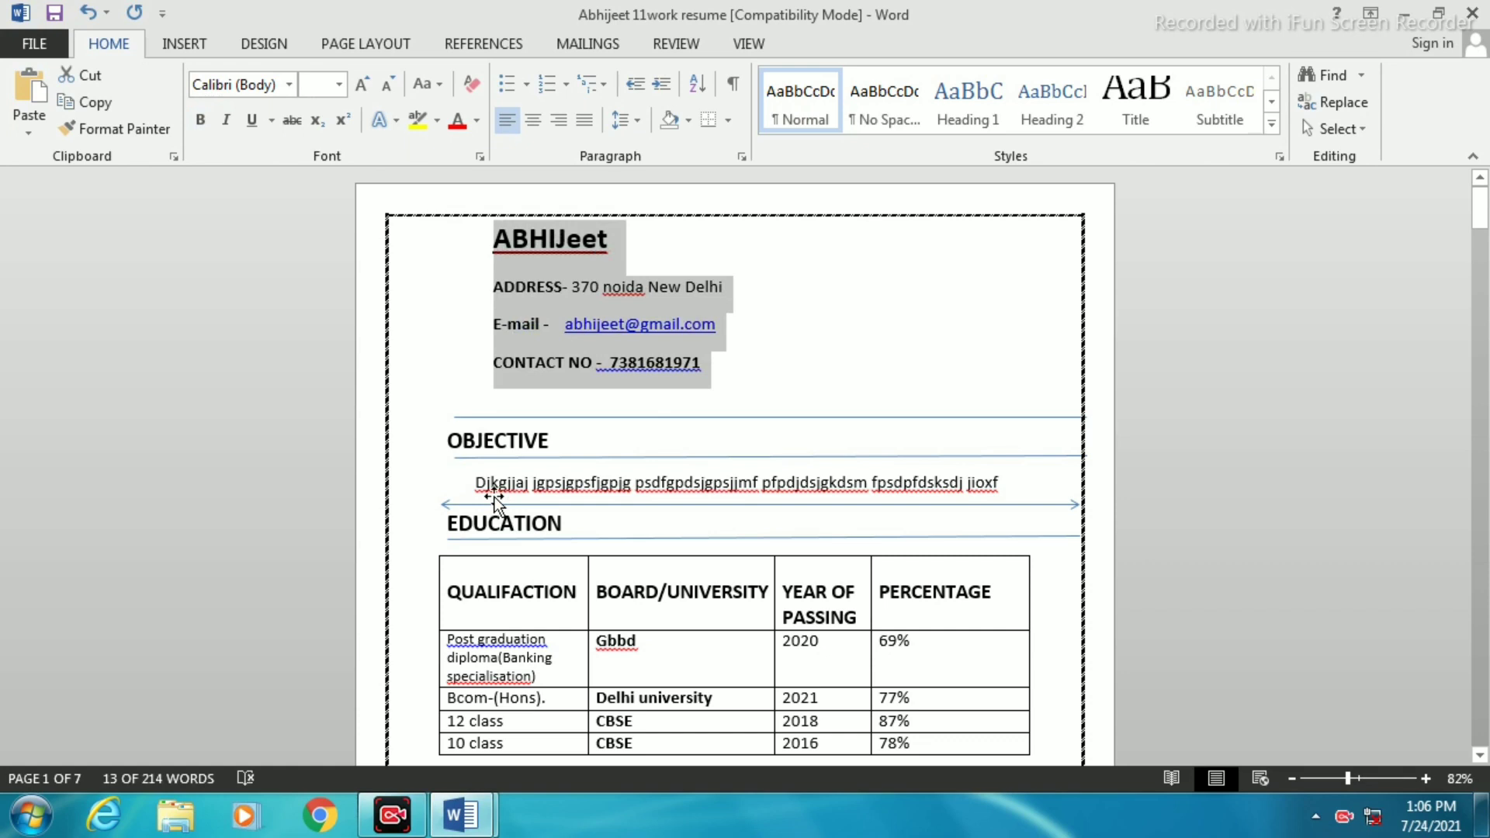
key(Tab)
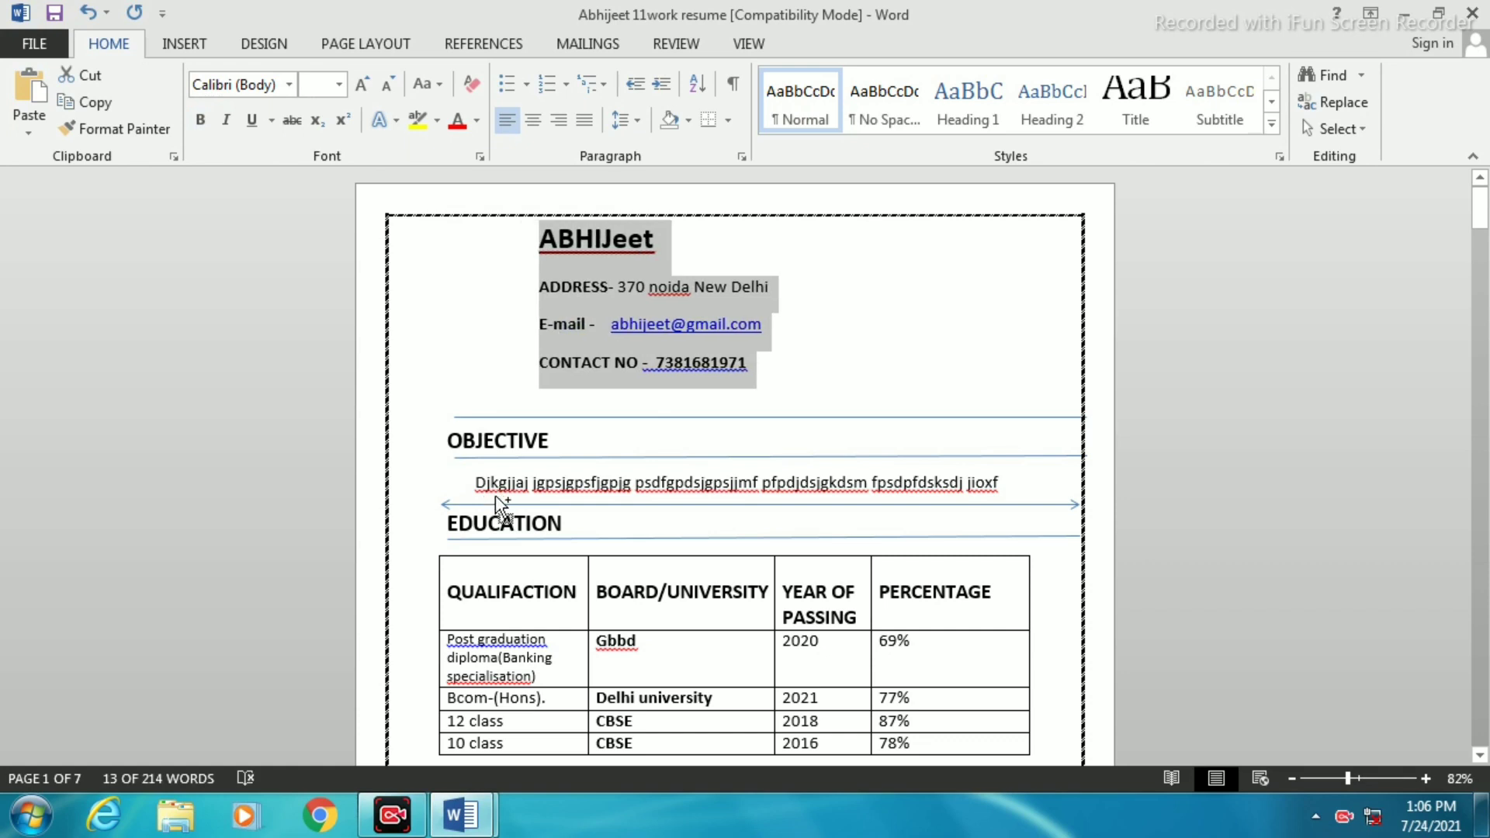
key(Tab)
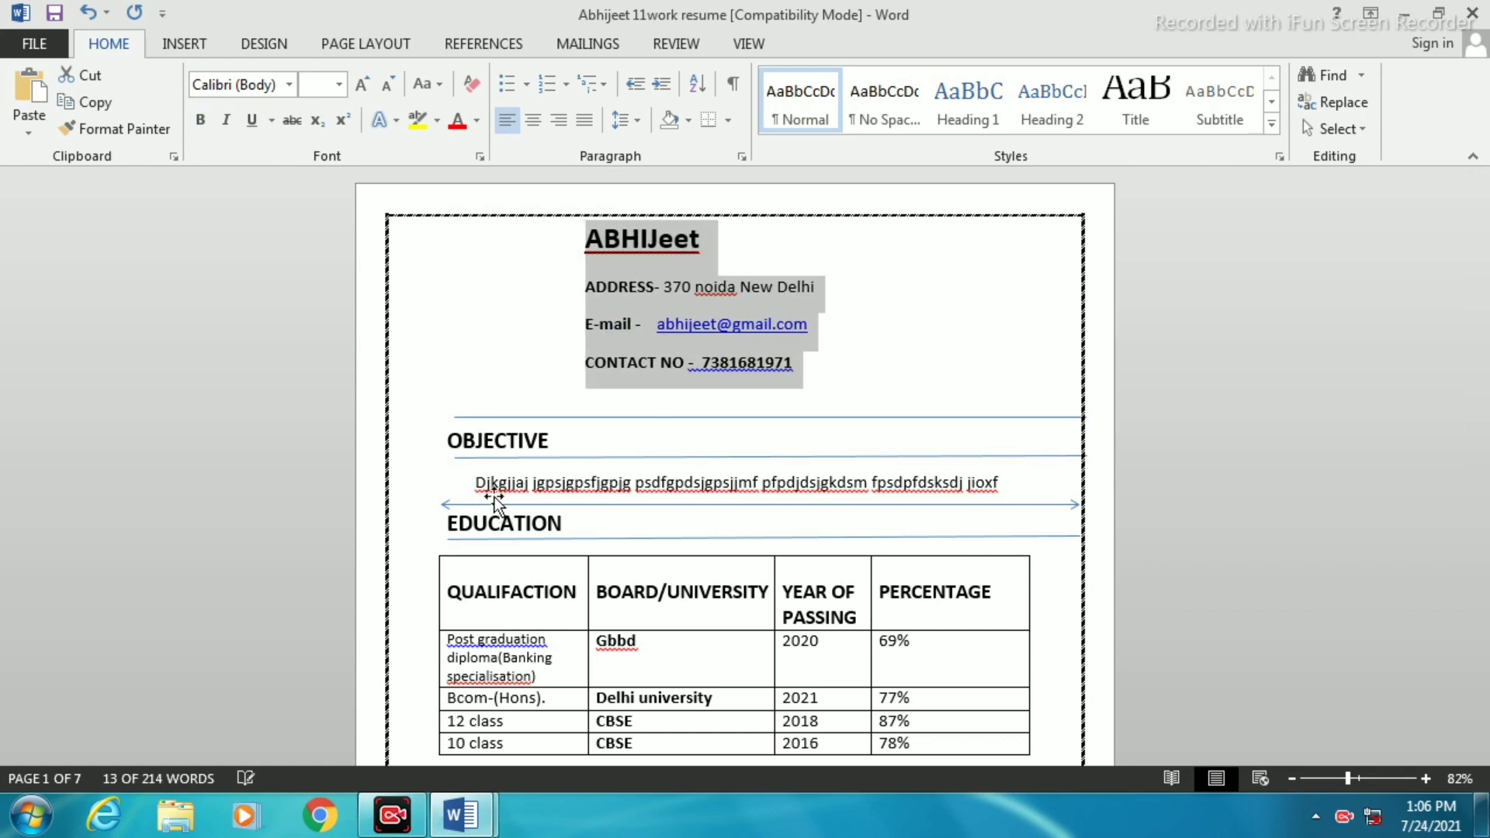
key(Tab)
key(Tab)
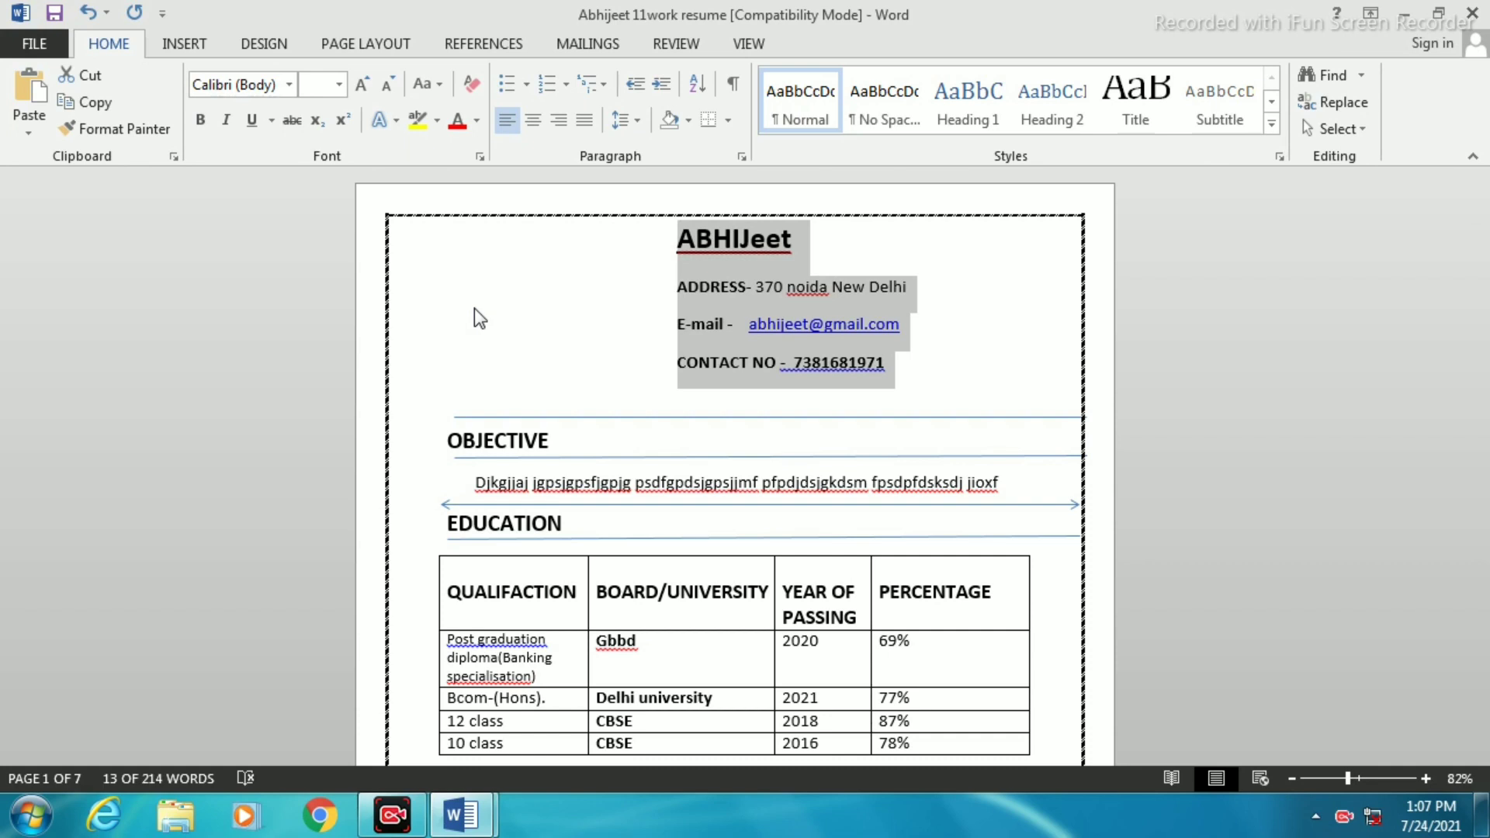
key(ctrl+q)
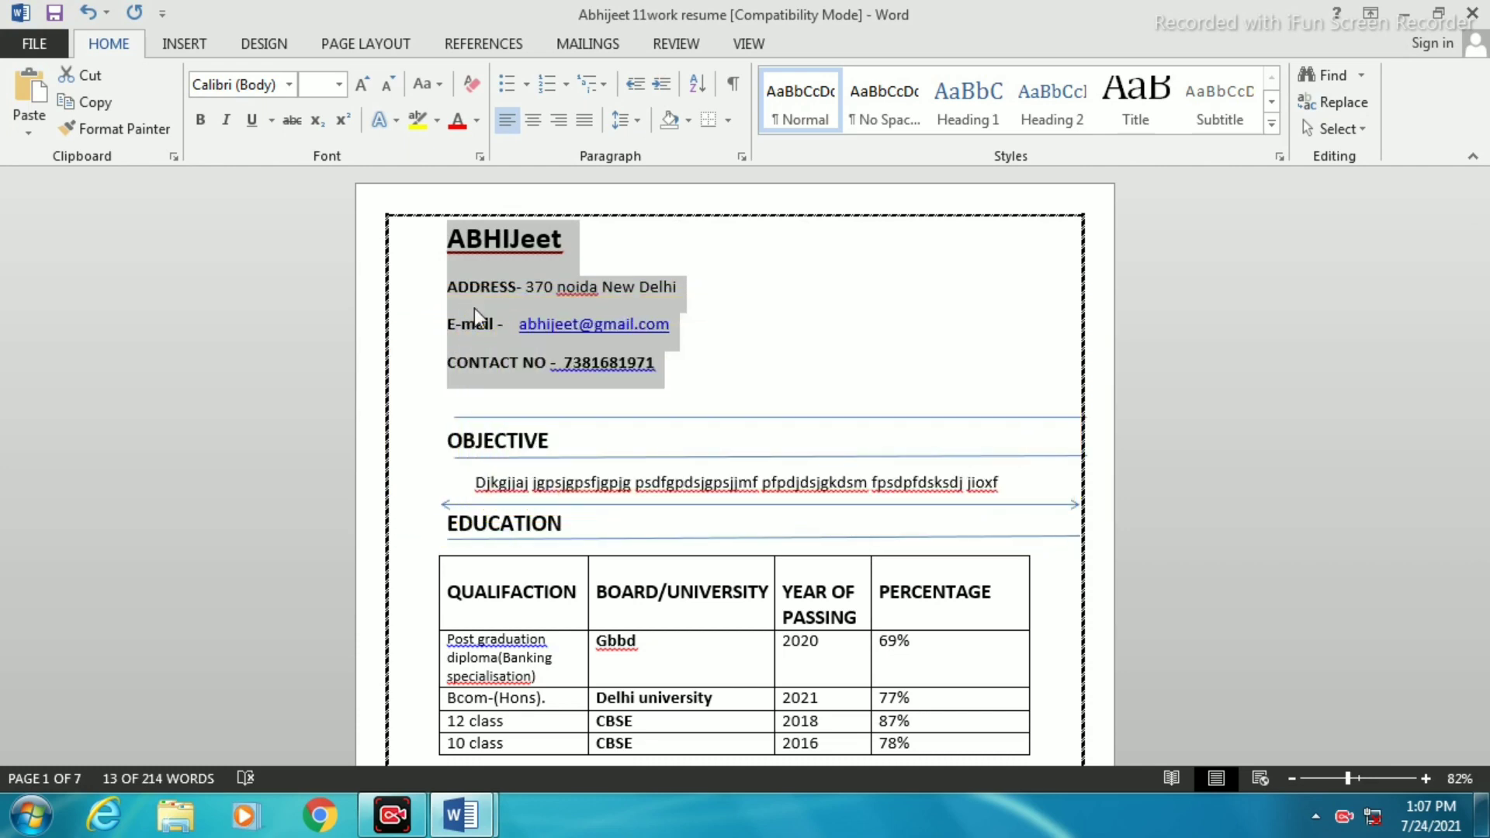
click(770, 402)
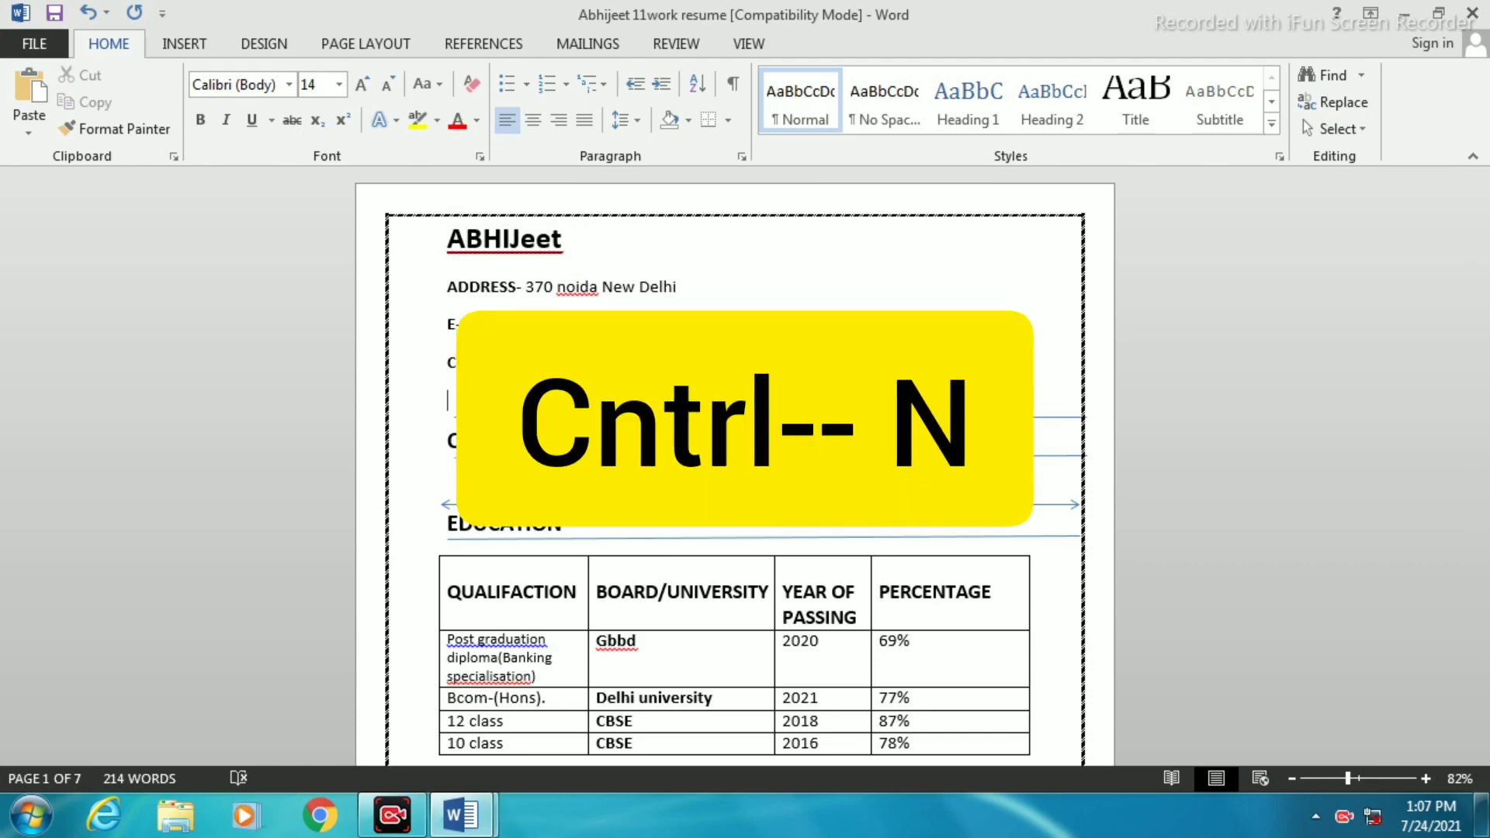
Step: Create a new blank document, view Document1, and return to the Abhijeet 11work resume document
key(ctrl+n)
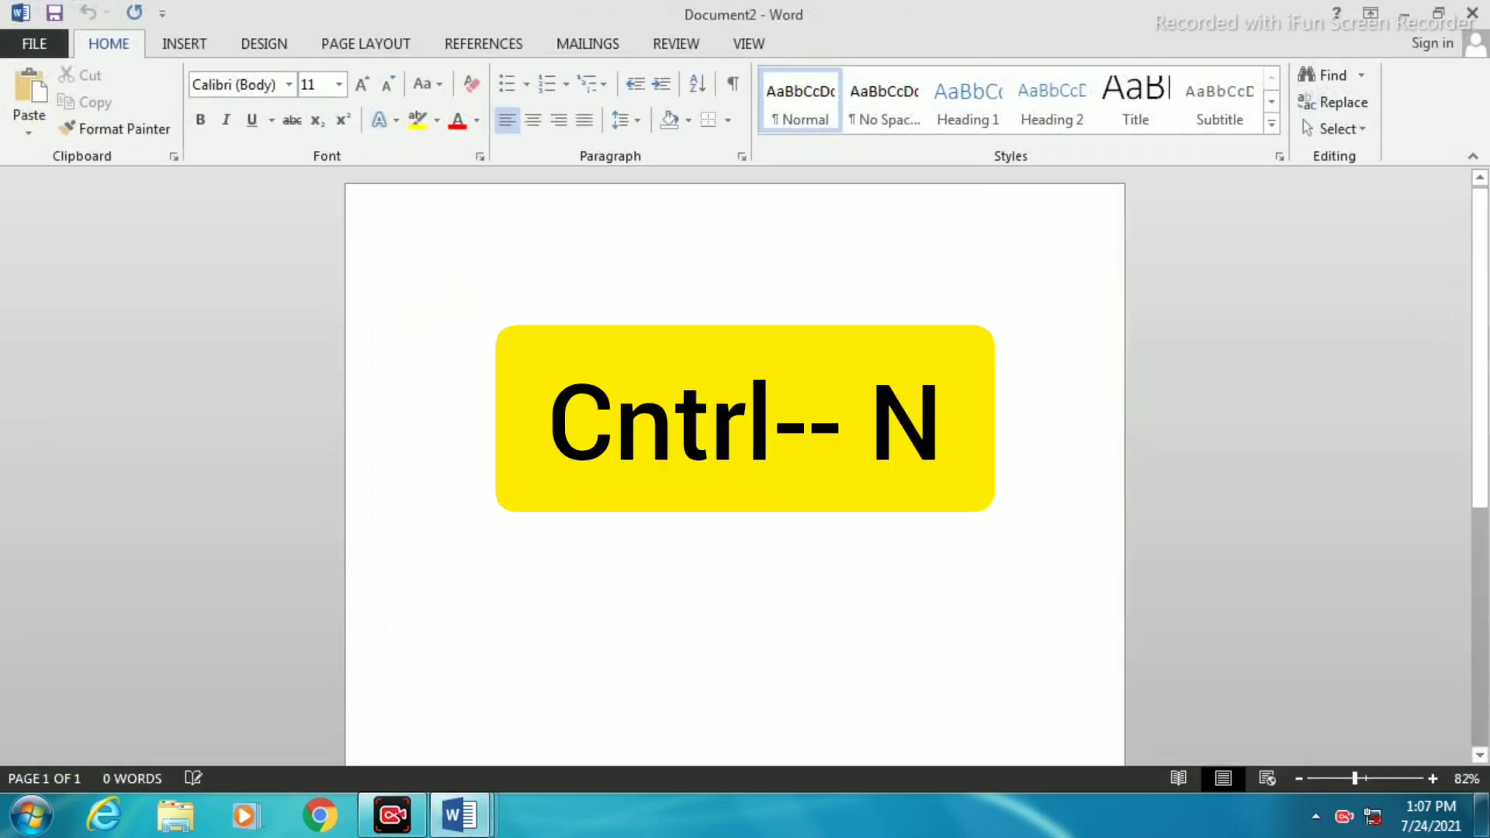
mouse_move(460, 815)
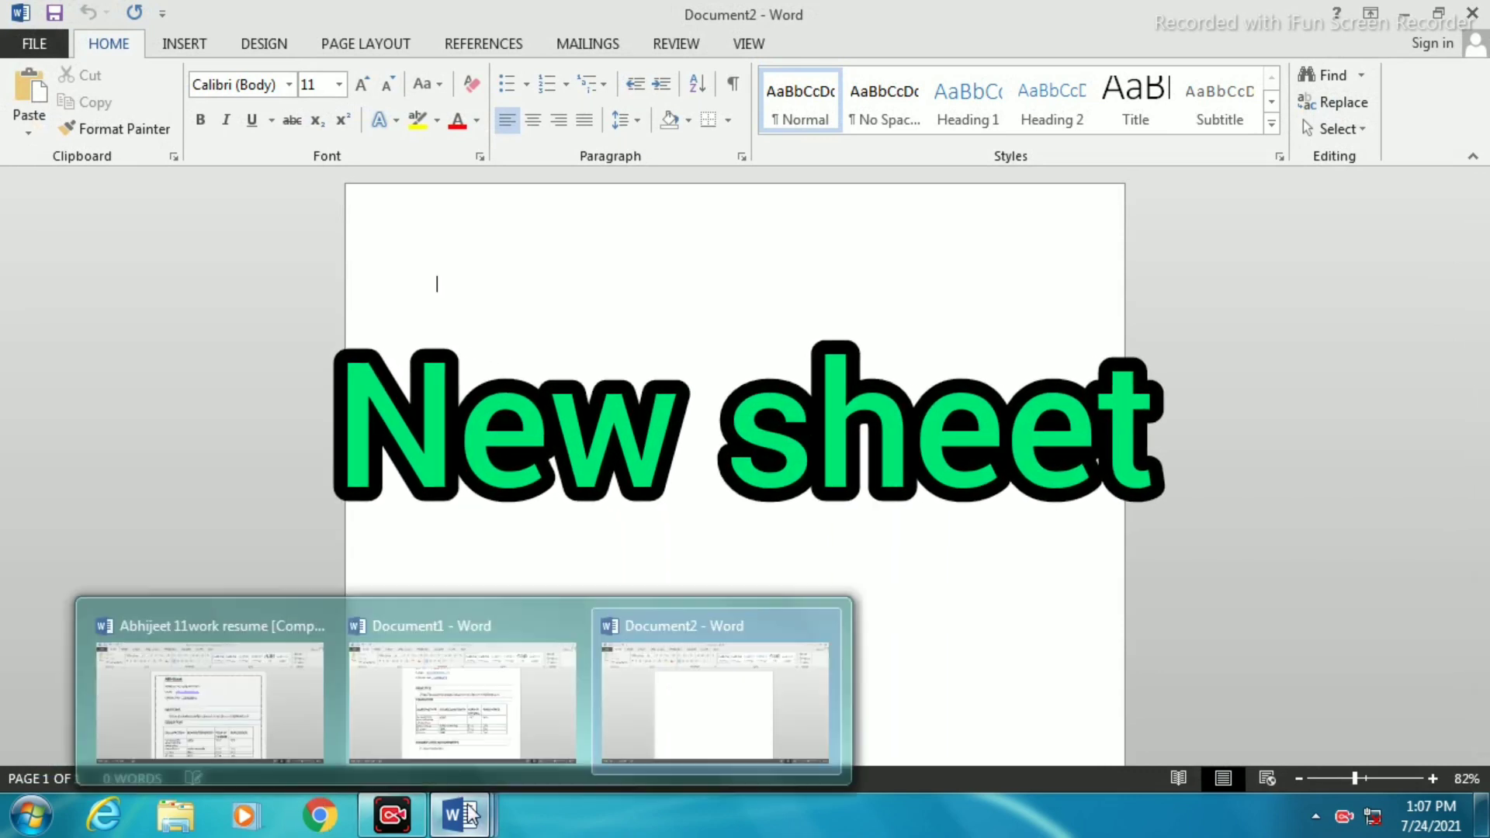
click(425, 702)
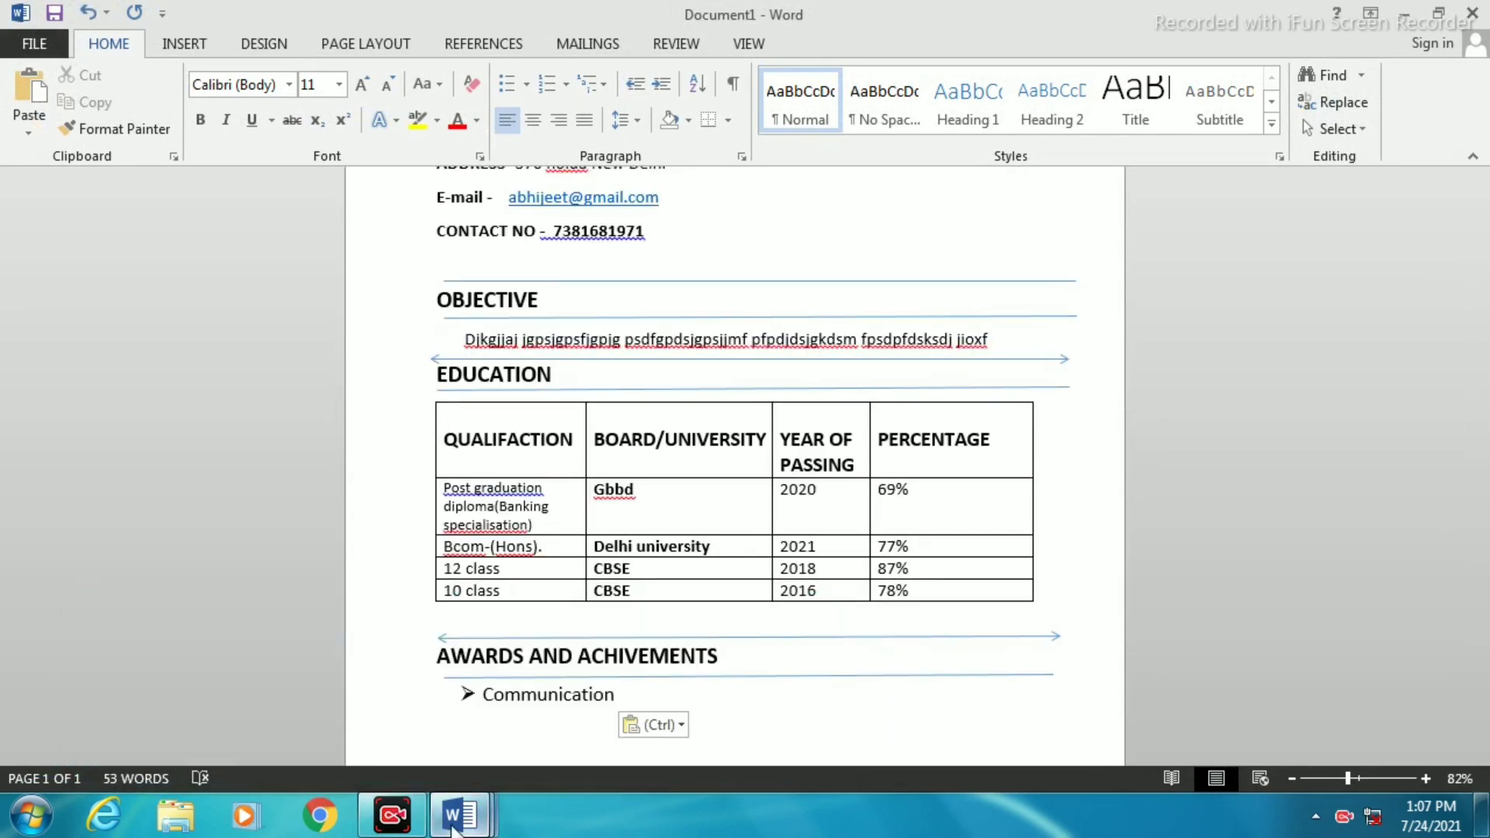
mouse_move(466, 811)
click(285, 714)
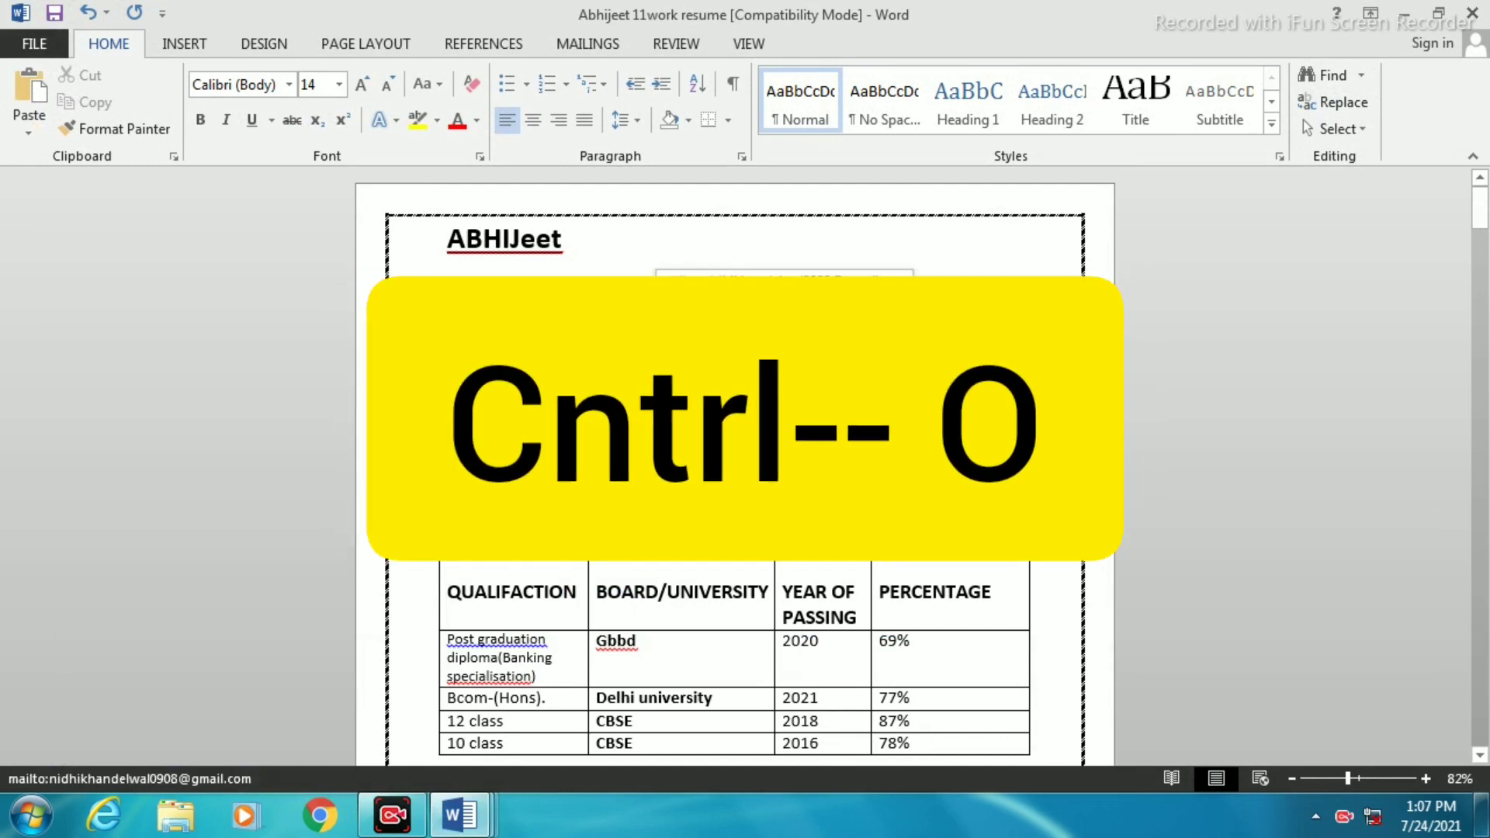
Step: View the recent documents available to open, and review the resume's print settings and preview without printing
key(ctrl+o)
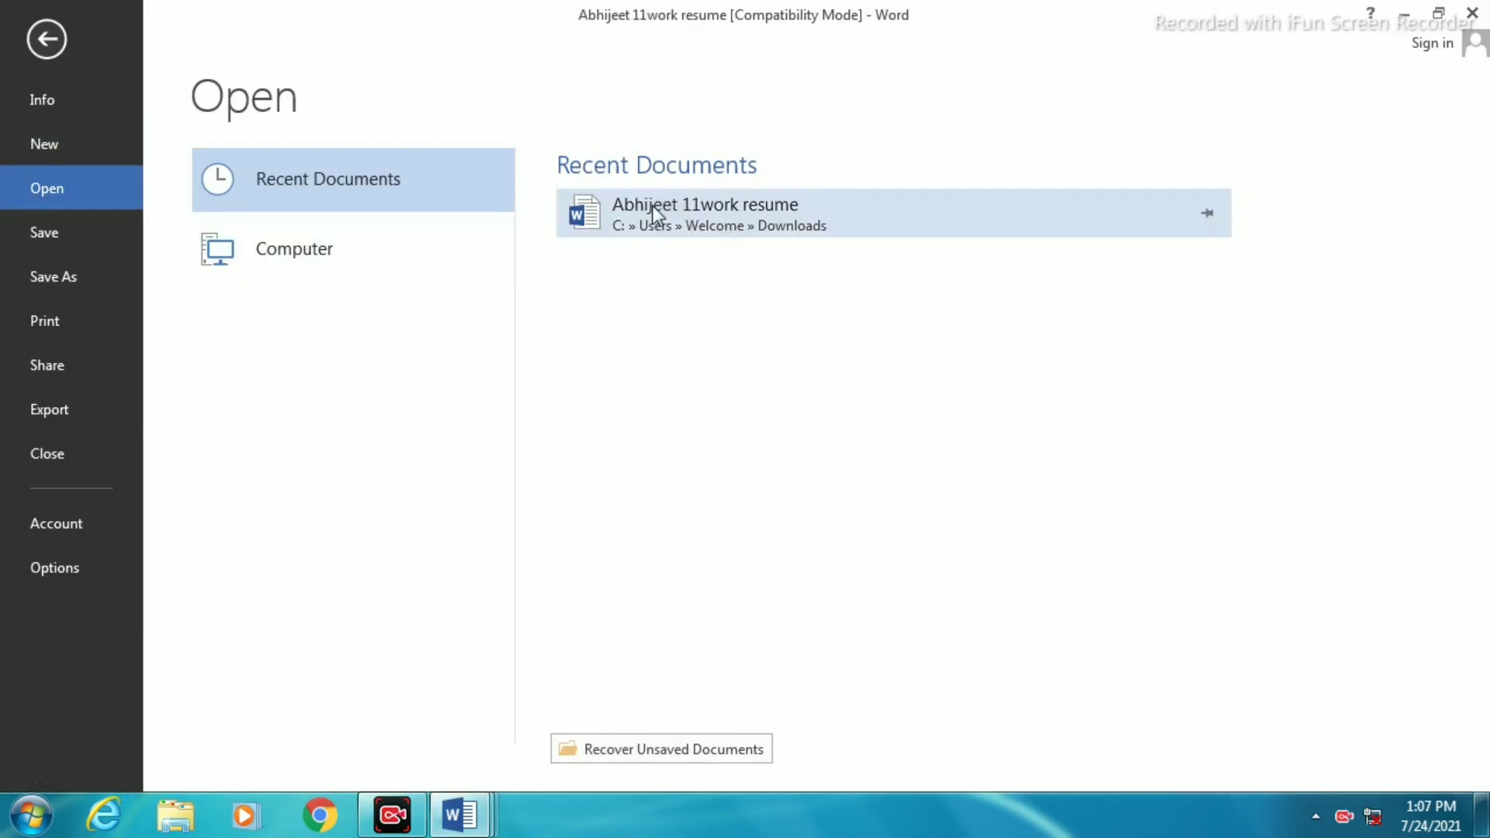
click(34, 43)
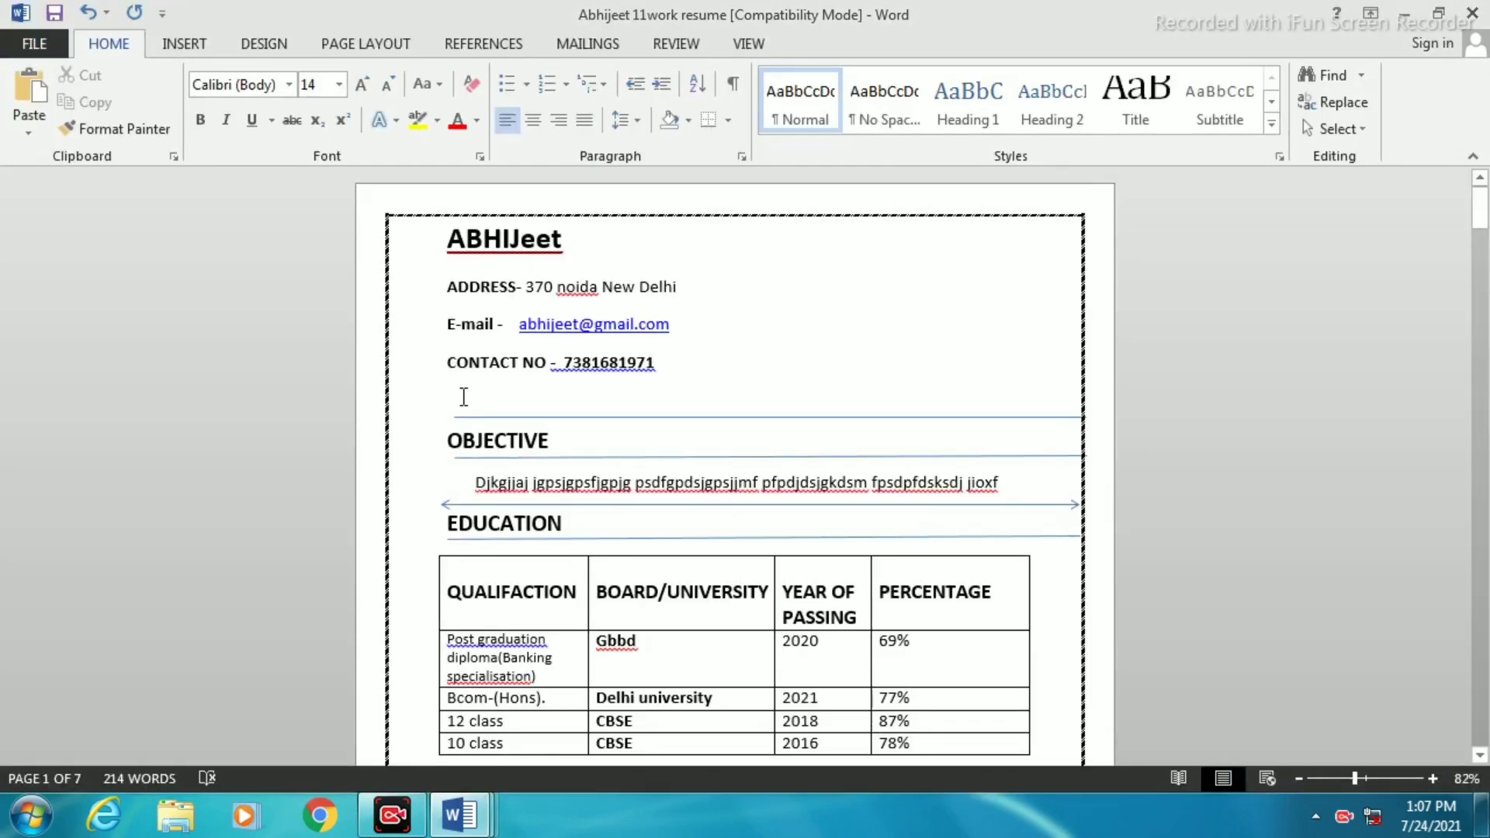
key(ctrl+p)
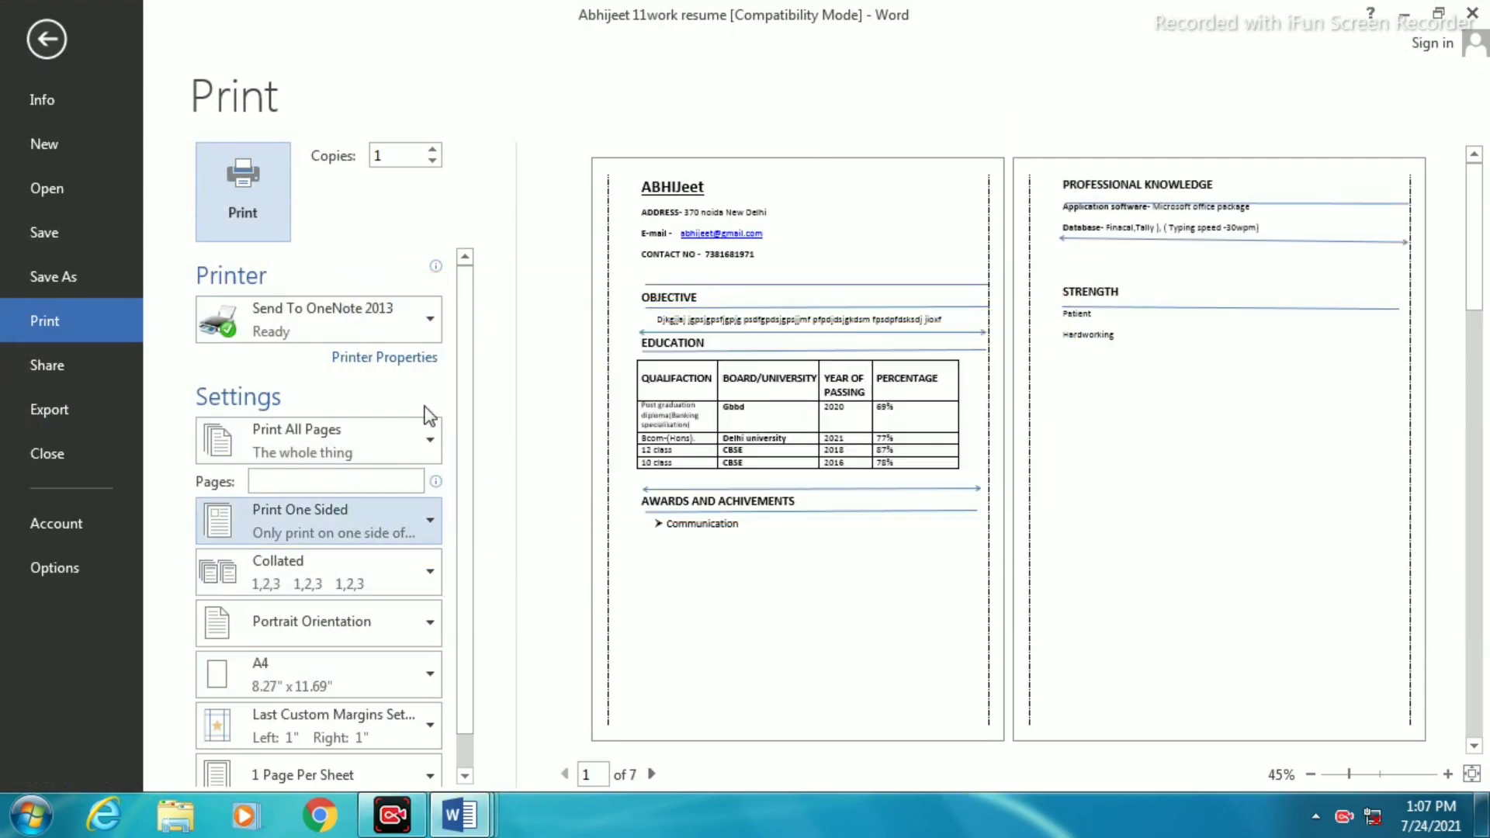
scroll(413, 388, down, 1)
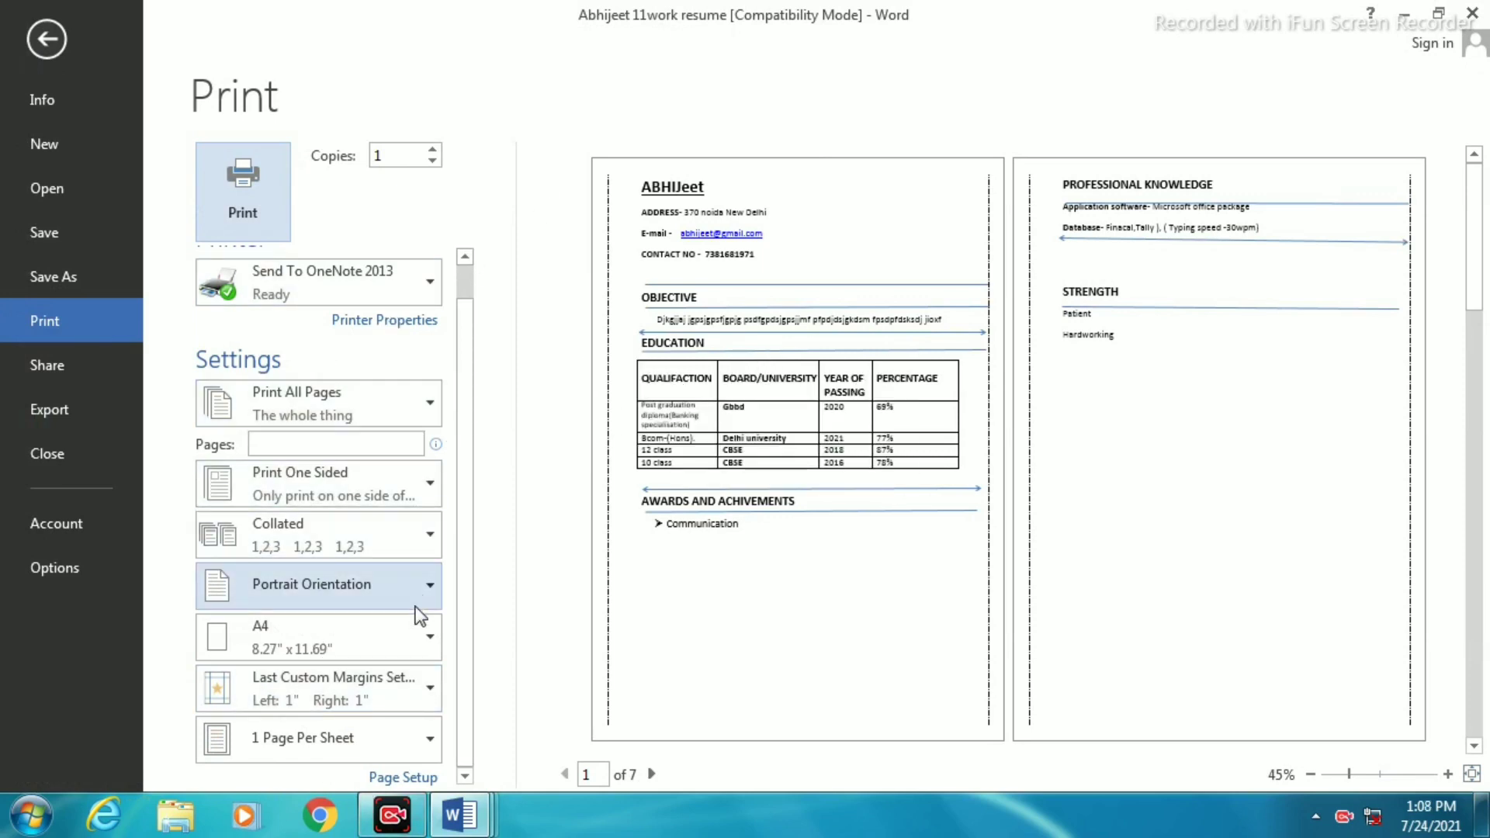
click(56, 44)
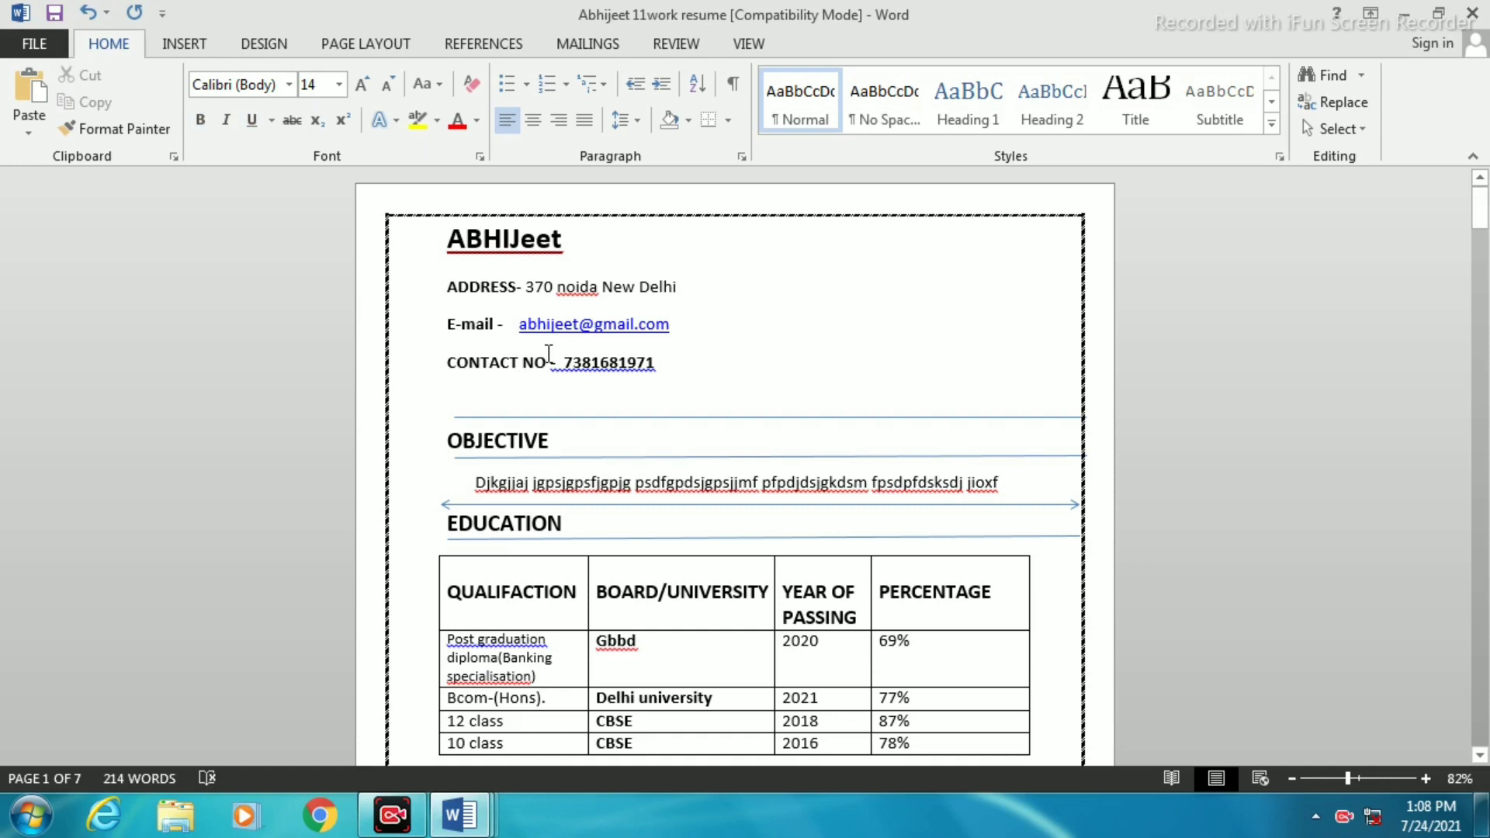
Step: Save the resume, view its document information, and return to the page
key(ctrl+s)
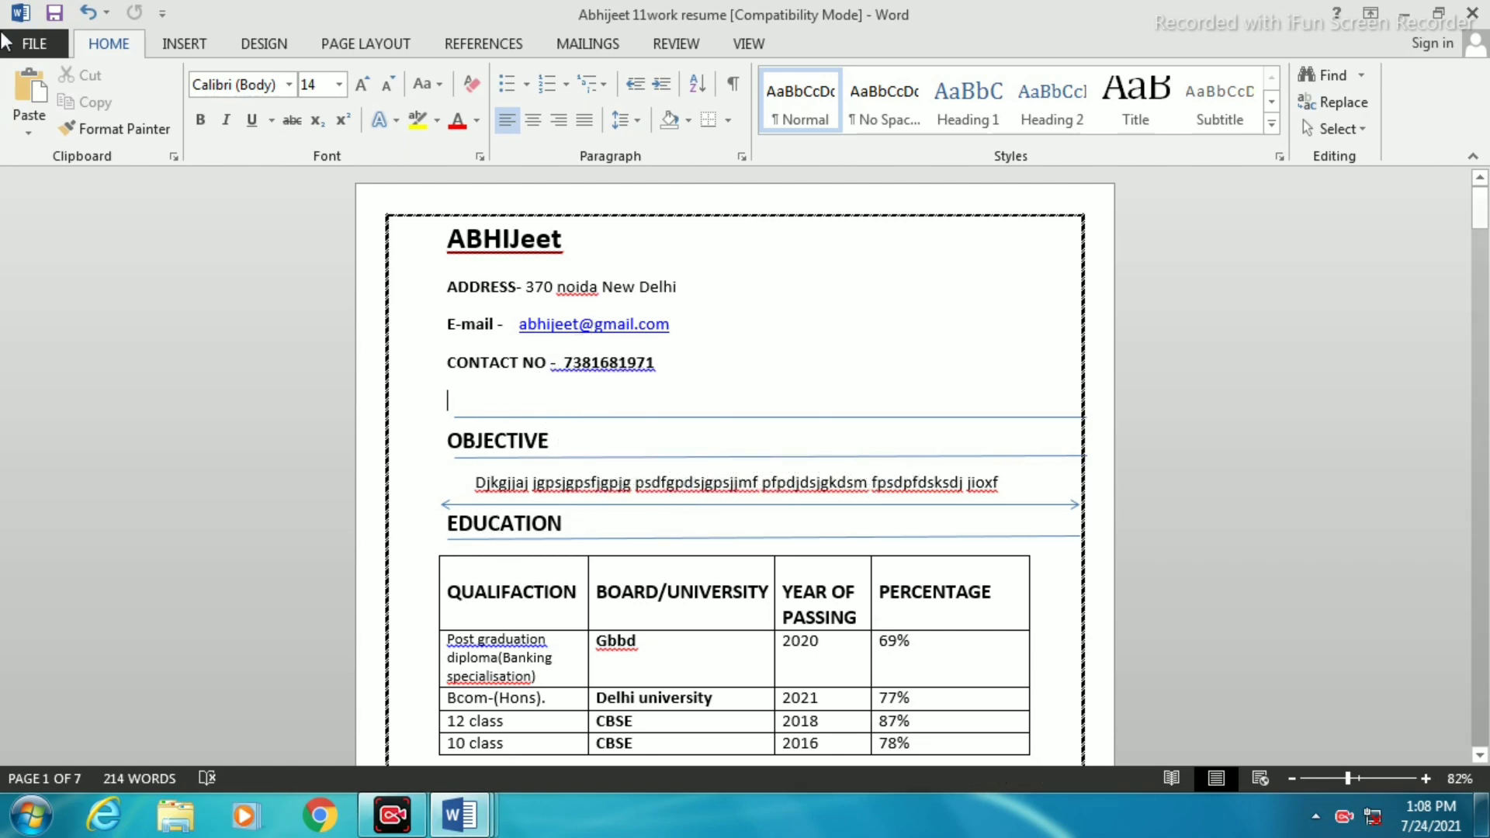
click(34, 43)
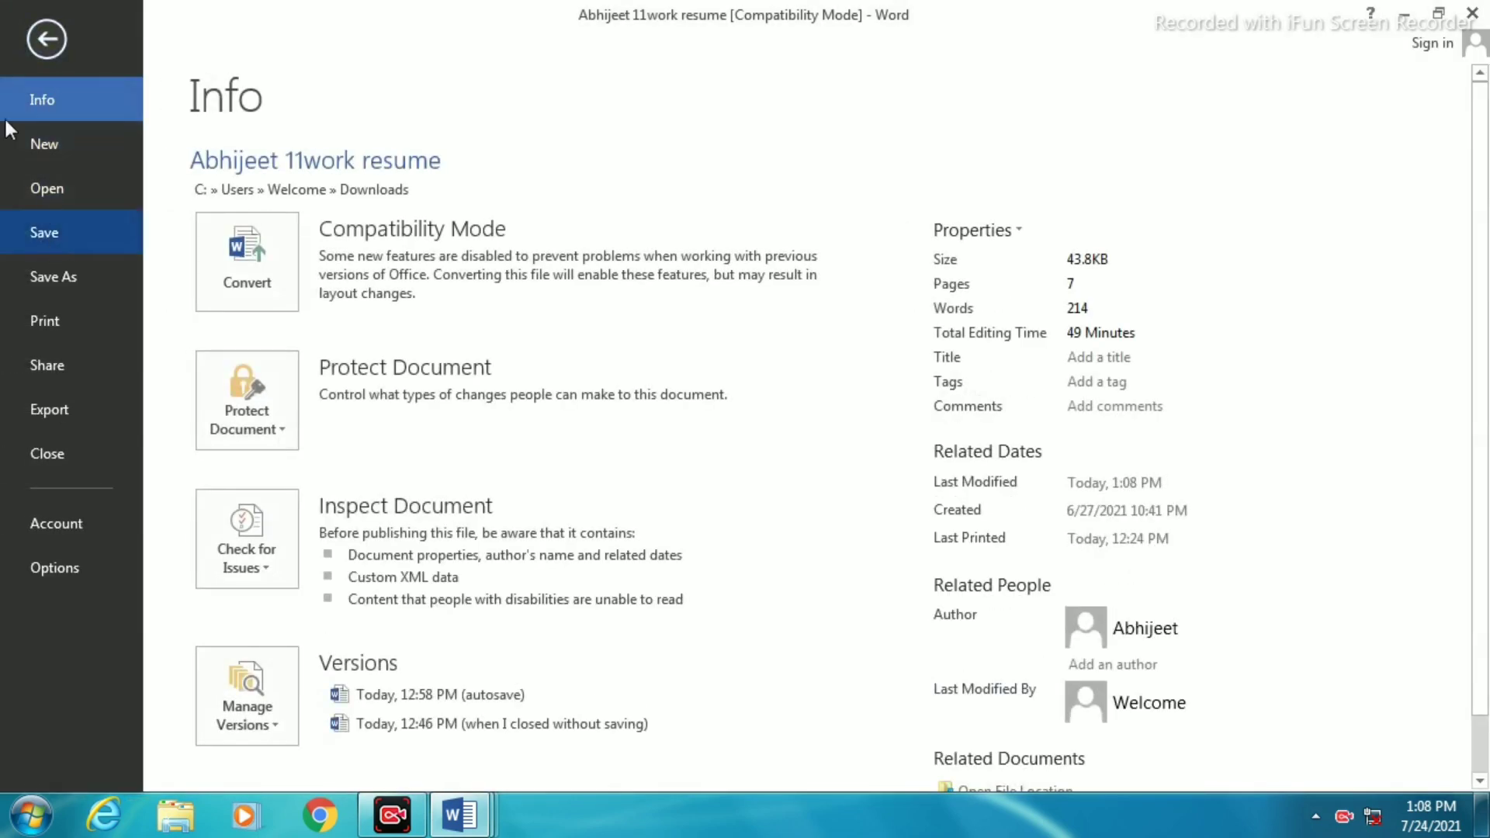
click(40, 40)
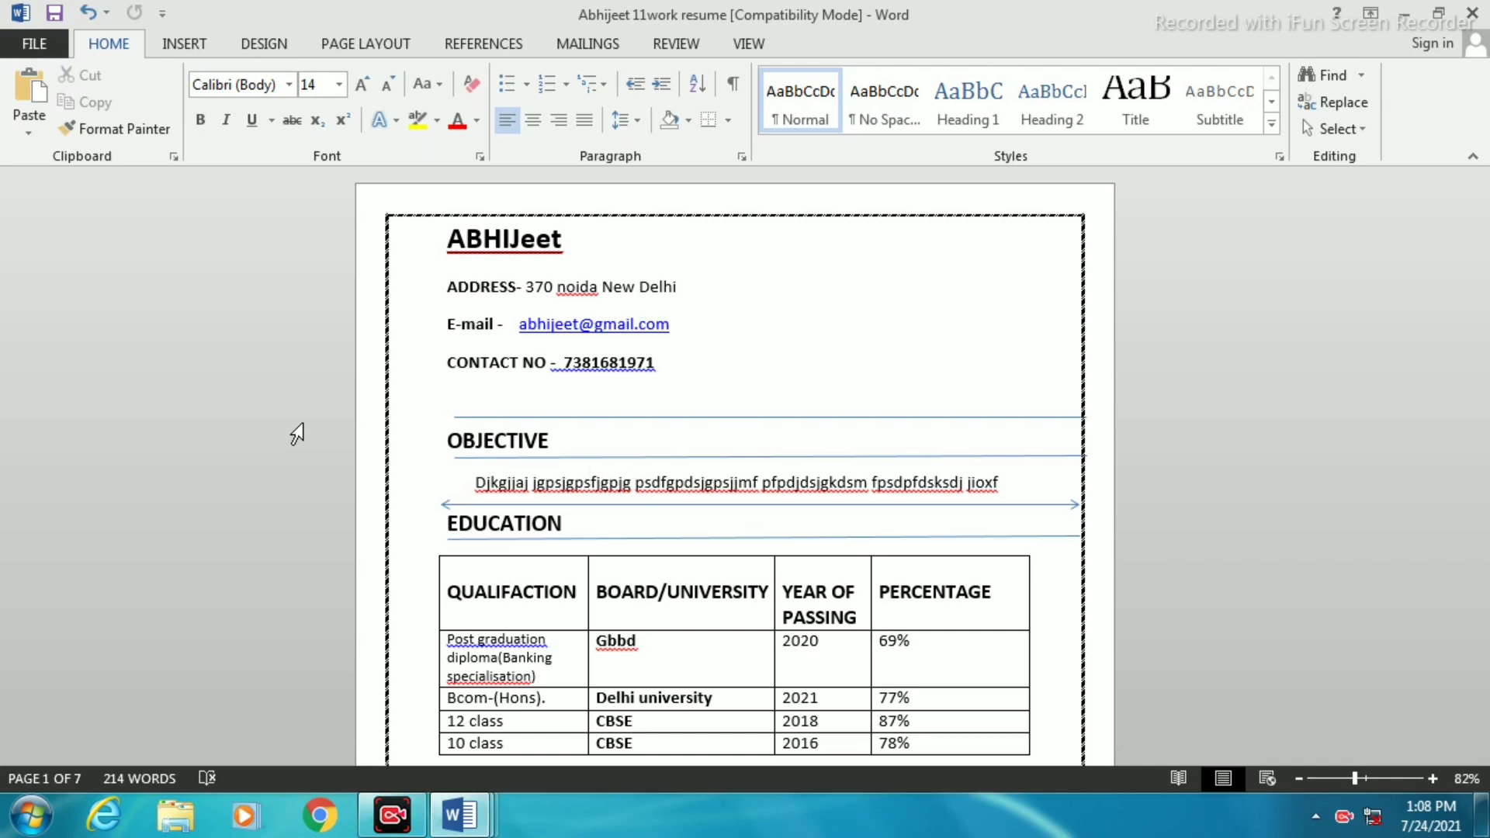
Step: Toggle underlining on the whole ADDRESS line on and off, finishing without an underline
key(ctrl+z)
key(ctrl+u)
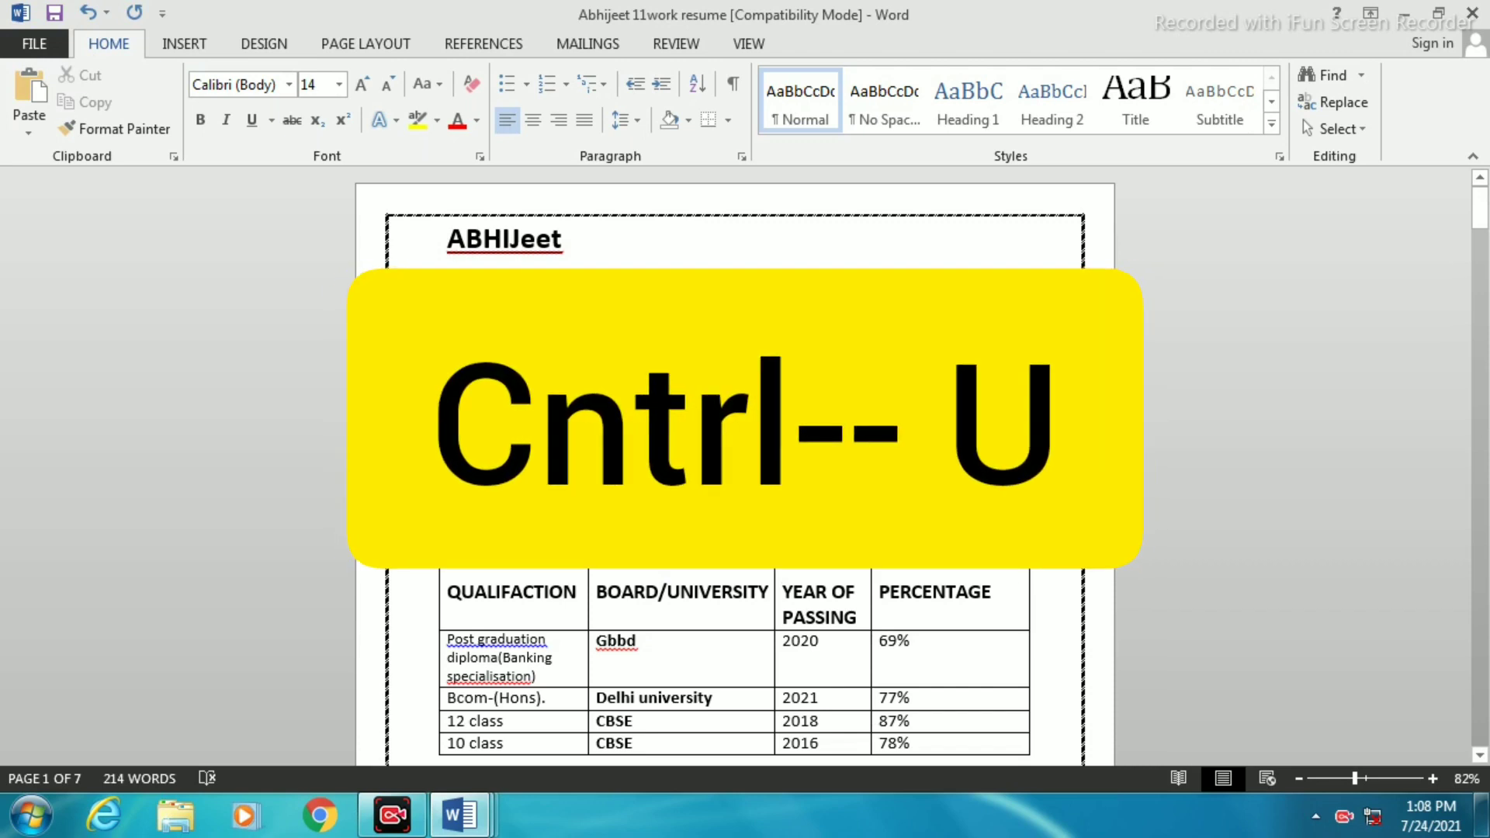
drag(525, 281, 683, 289)
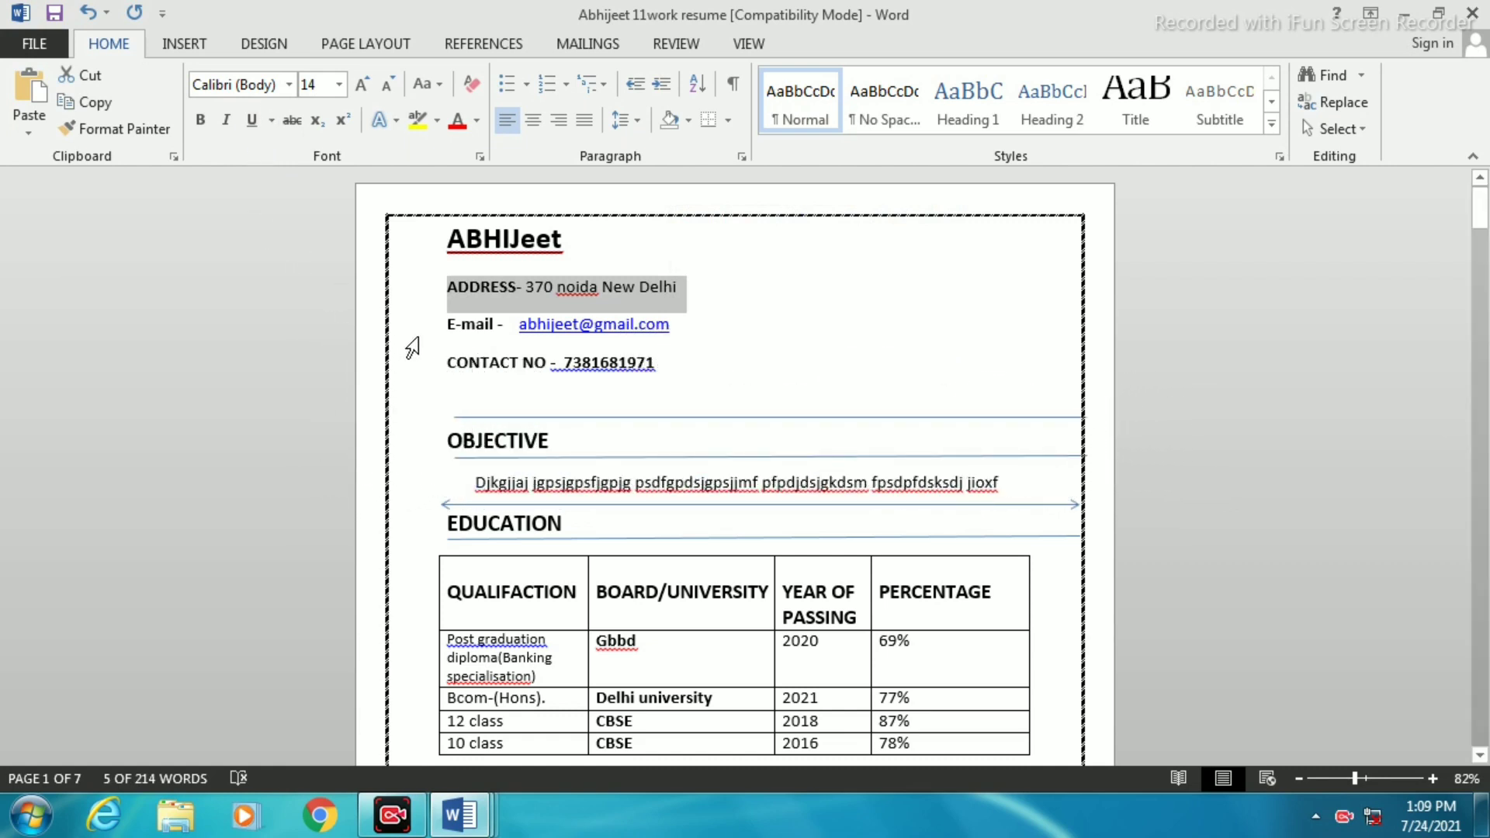
key(ctrl+u)
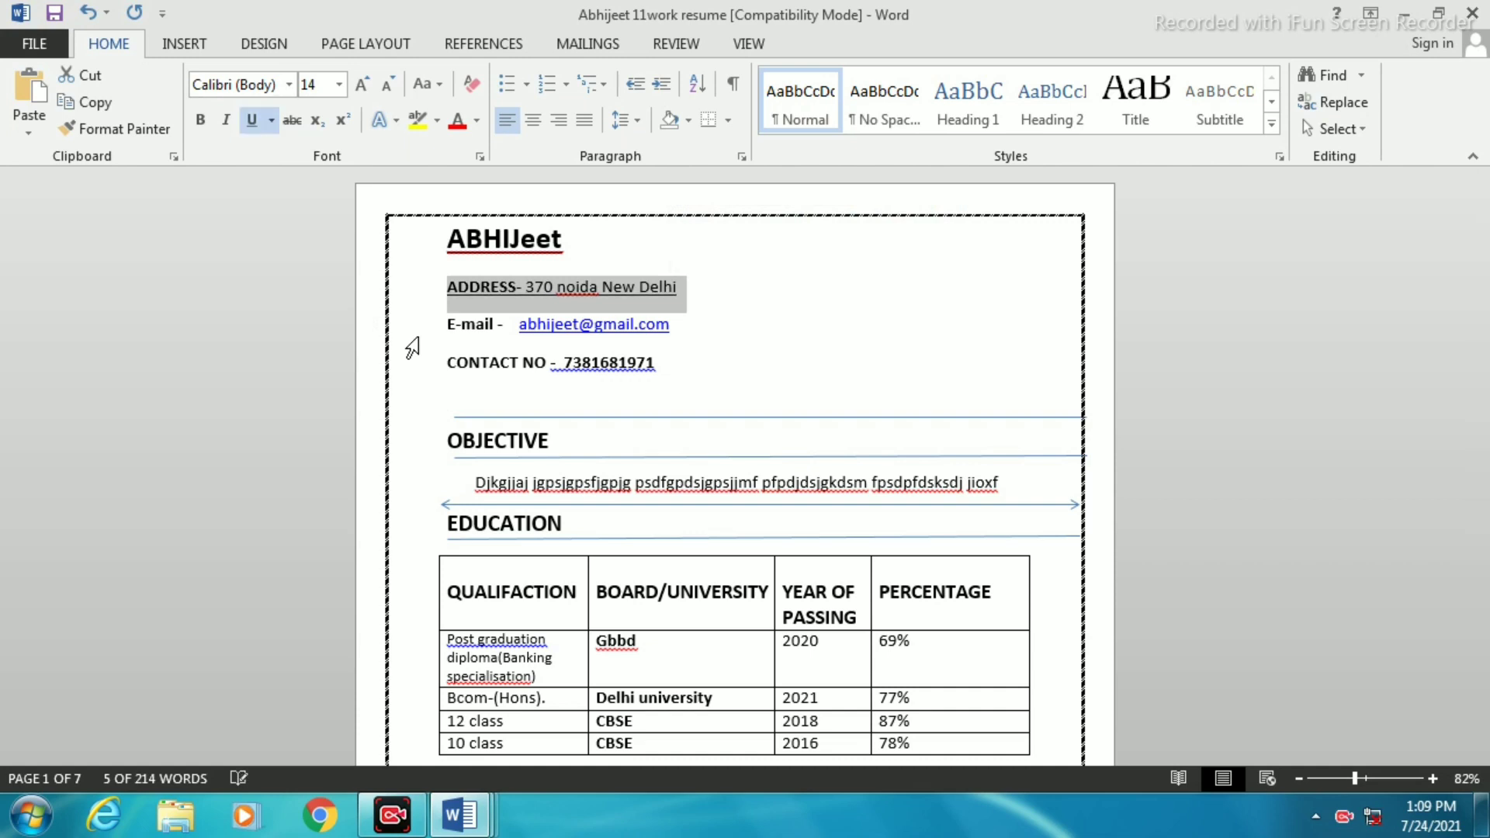
key(ctrl+u)
key(ctrl+u)
key(ctrl+u)
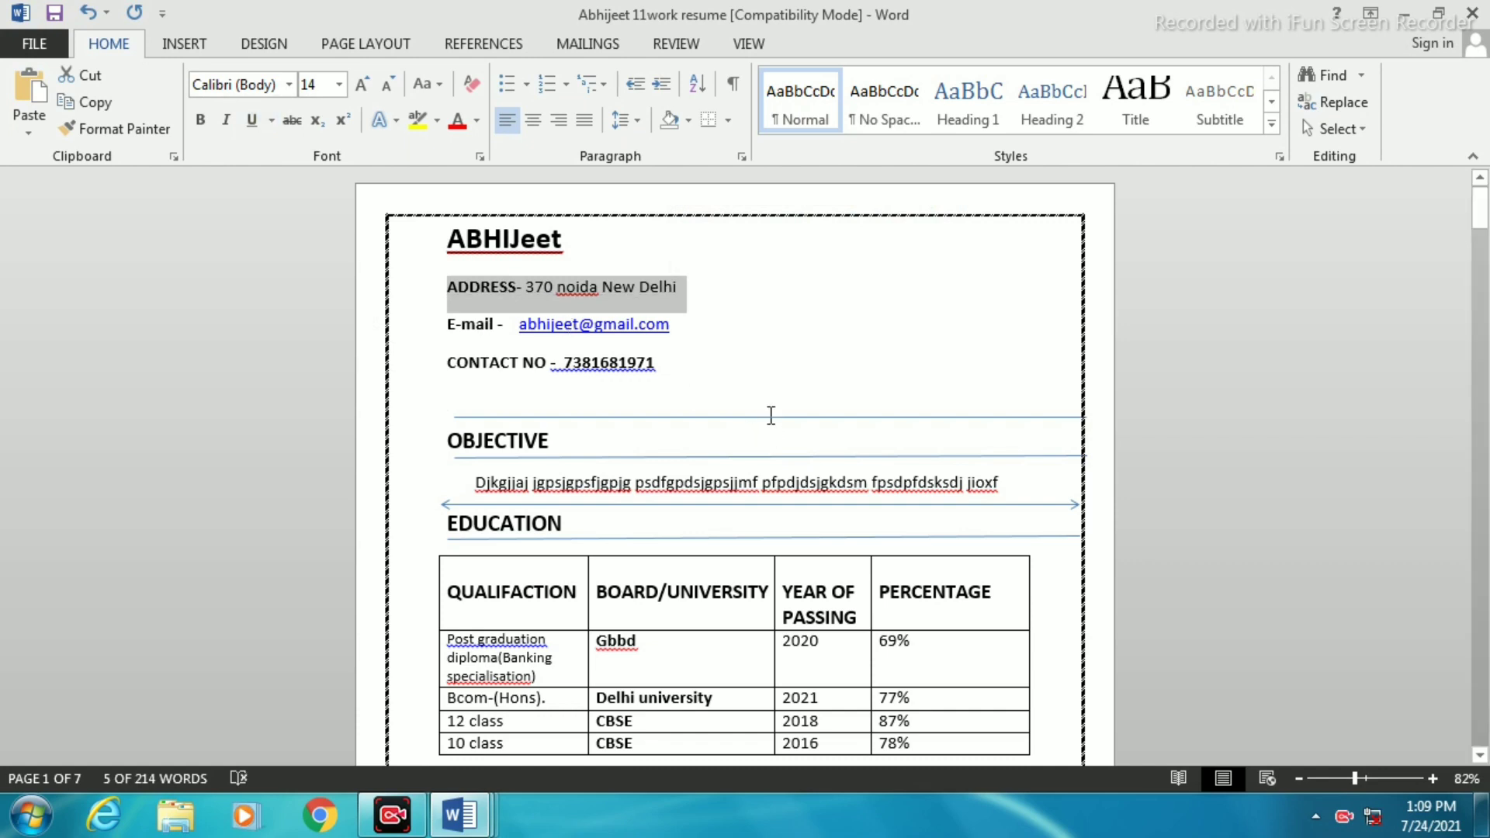
click(771, 415)
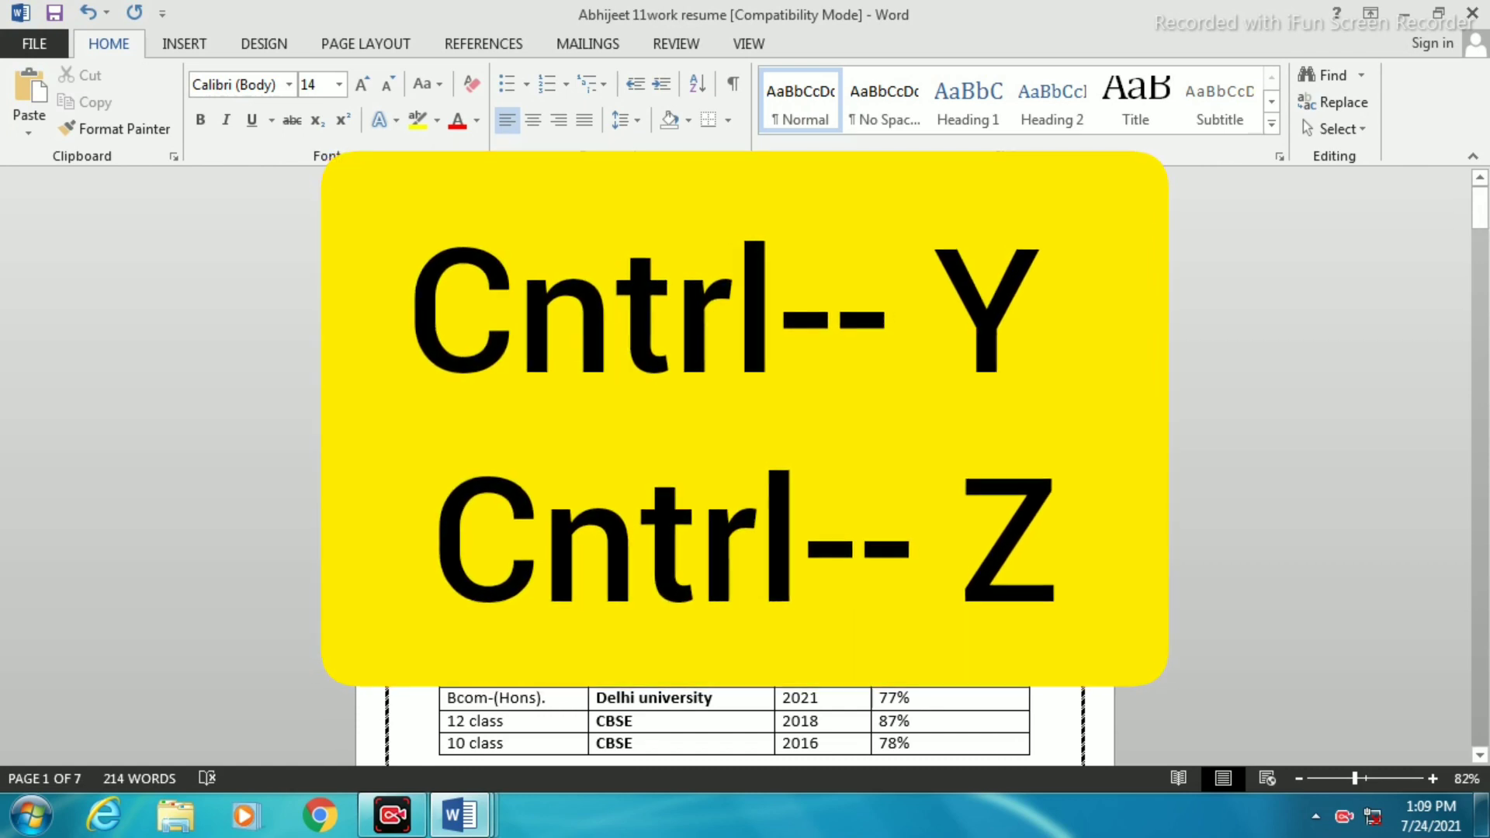
Step: Delete the name, address, e-mail and contact number lines, undo the deletion, and remove them again
drag(448, 237, 558, 371)
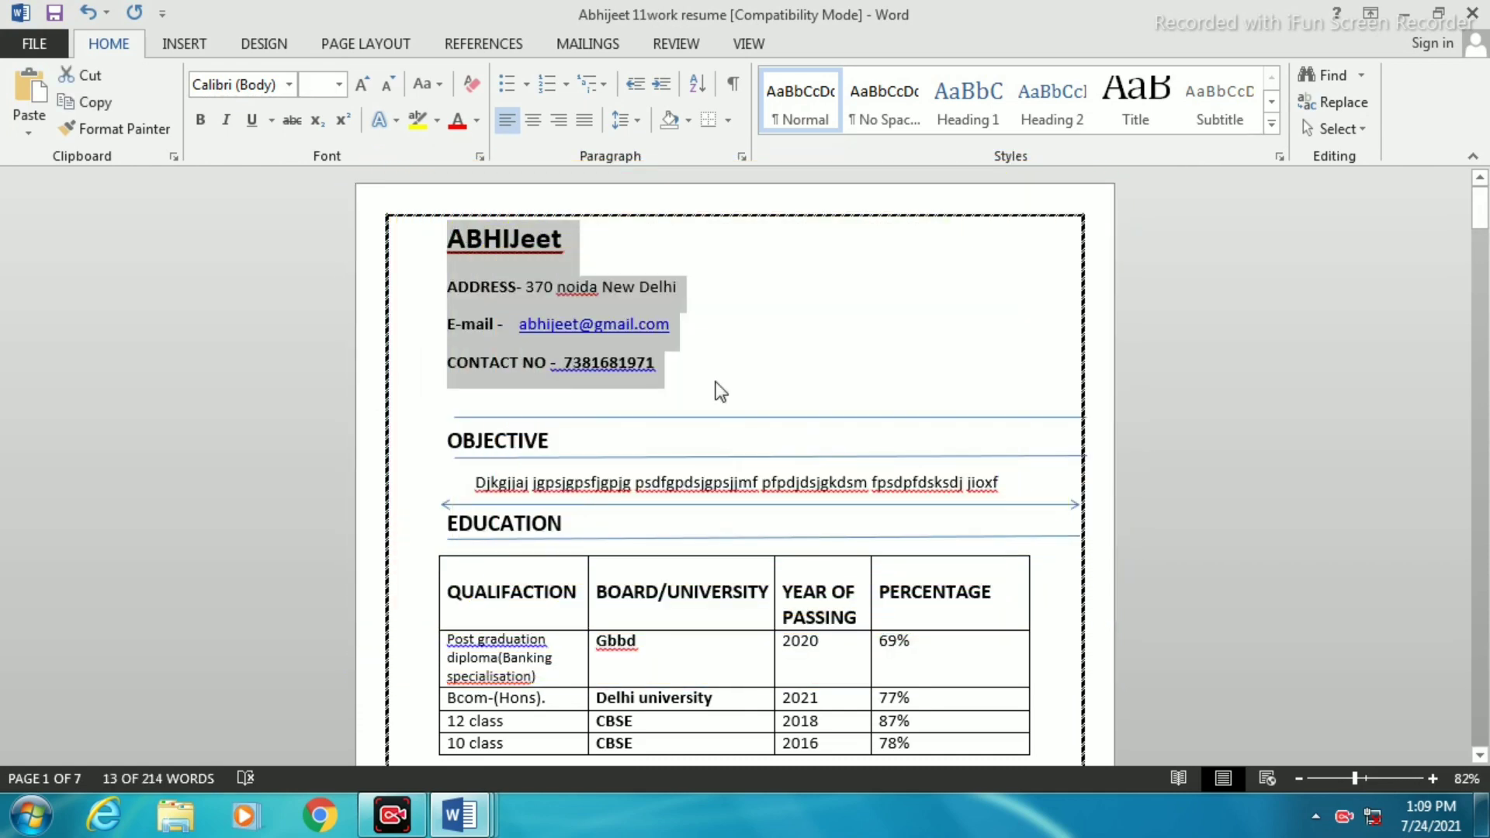
key(Delete)
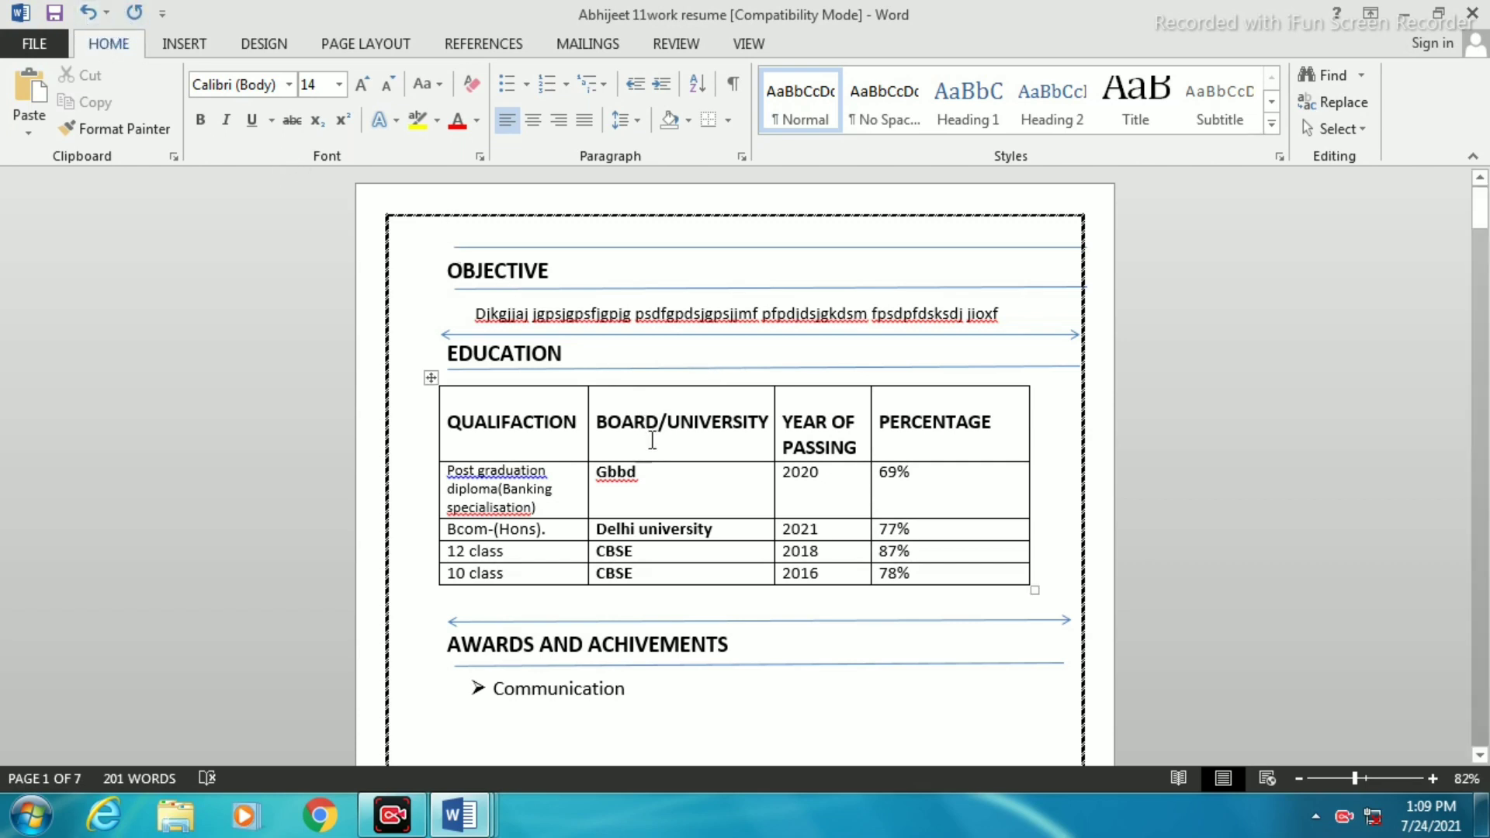
key(ctrl+z)
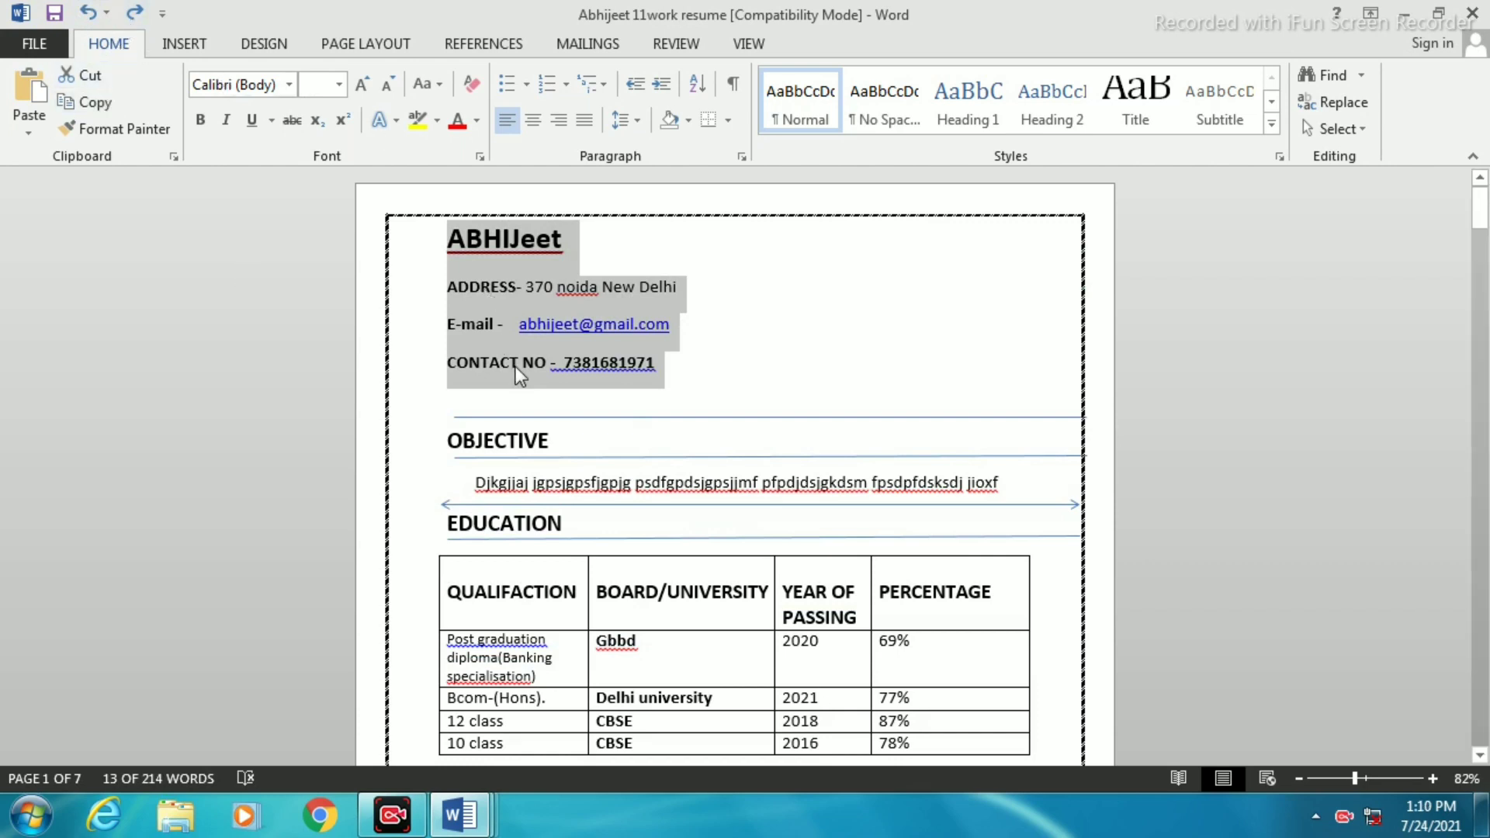
key(Delete)
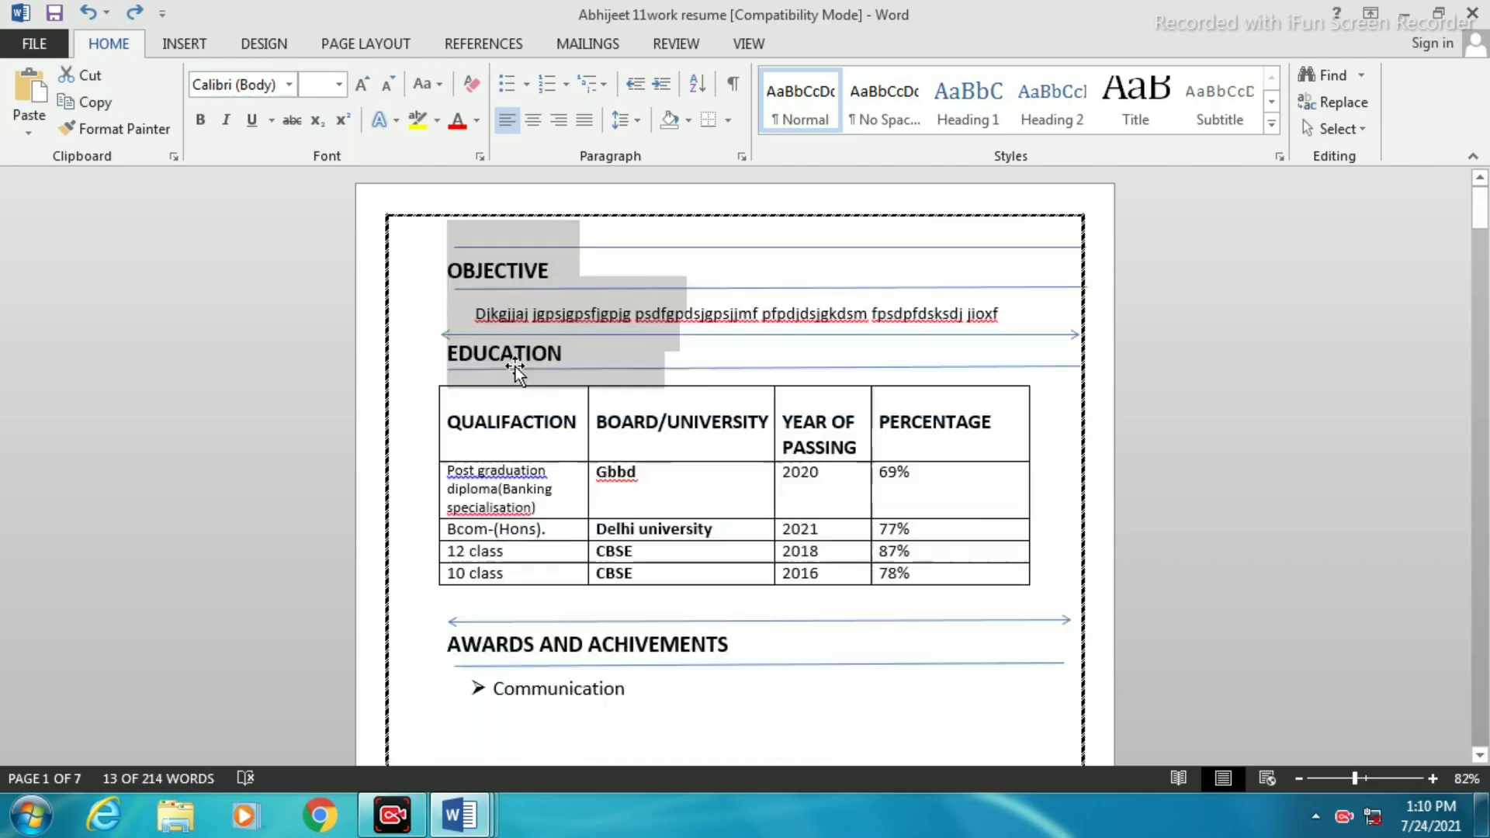
Step: Undo the last deletion to restore the name, address, e-mail and contact number lines
key(ctrl+z)
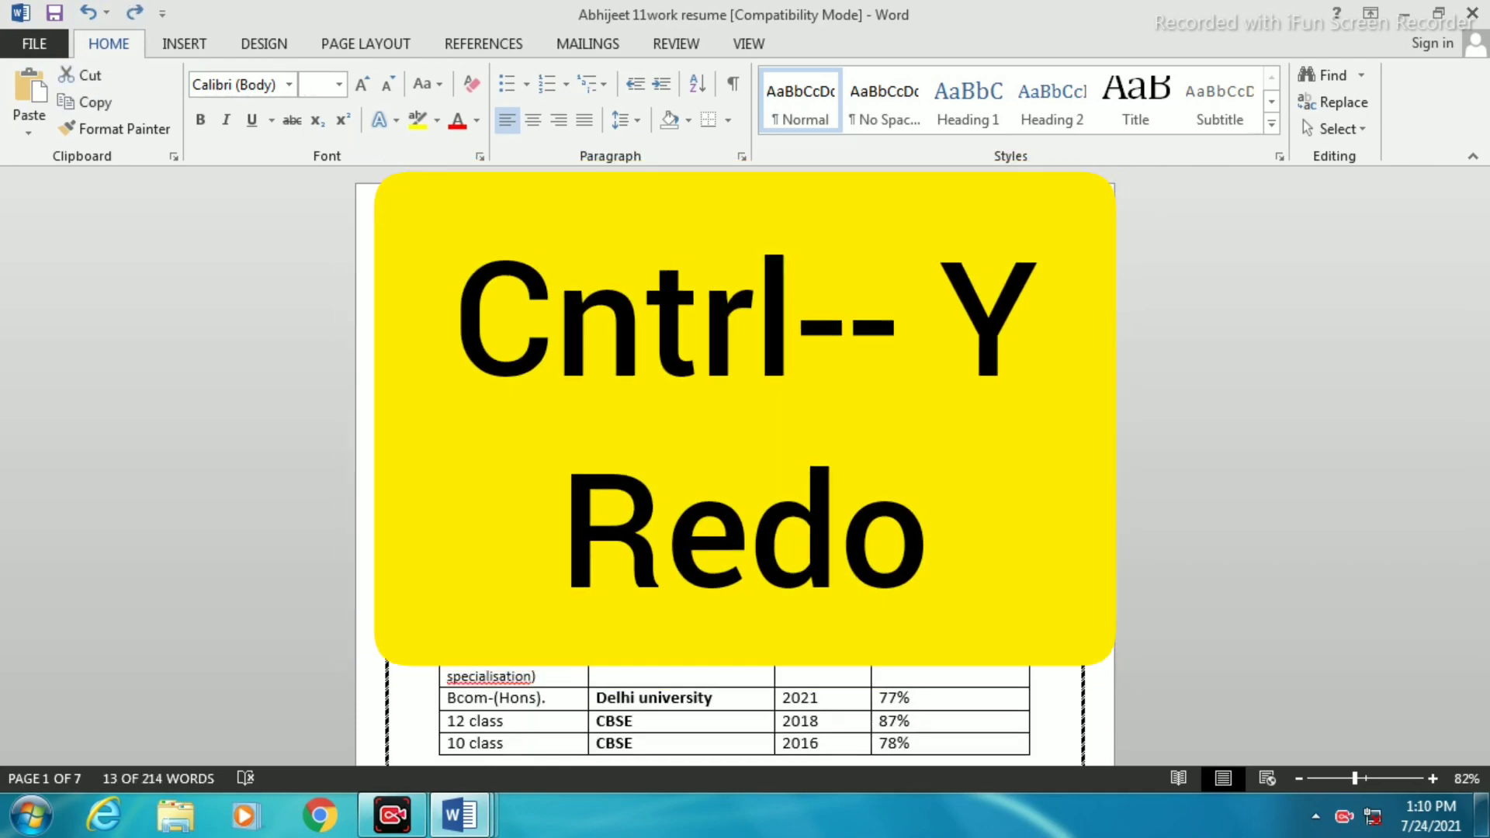
click(473, 292)
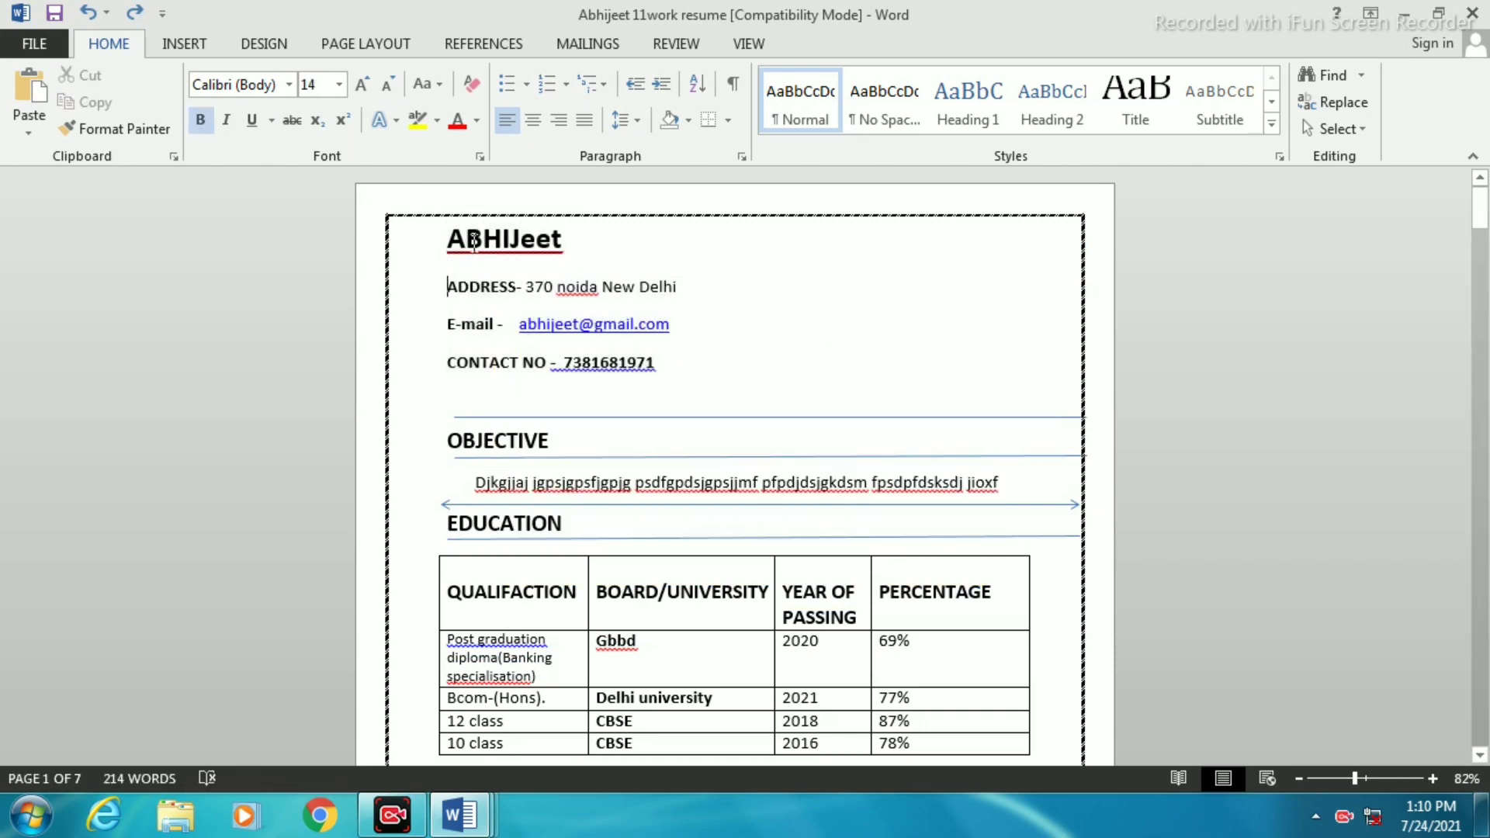
Step: Delete everything from the name line down into the AWARDS AND ACHIVEMENTS heading, undo that deletion, and clear the selection
drag(446, 242, 704, 781)
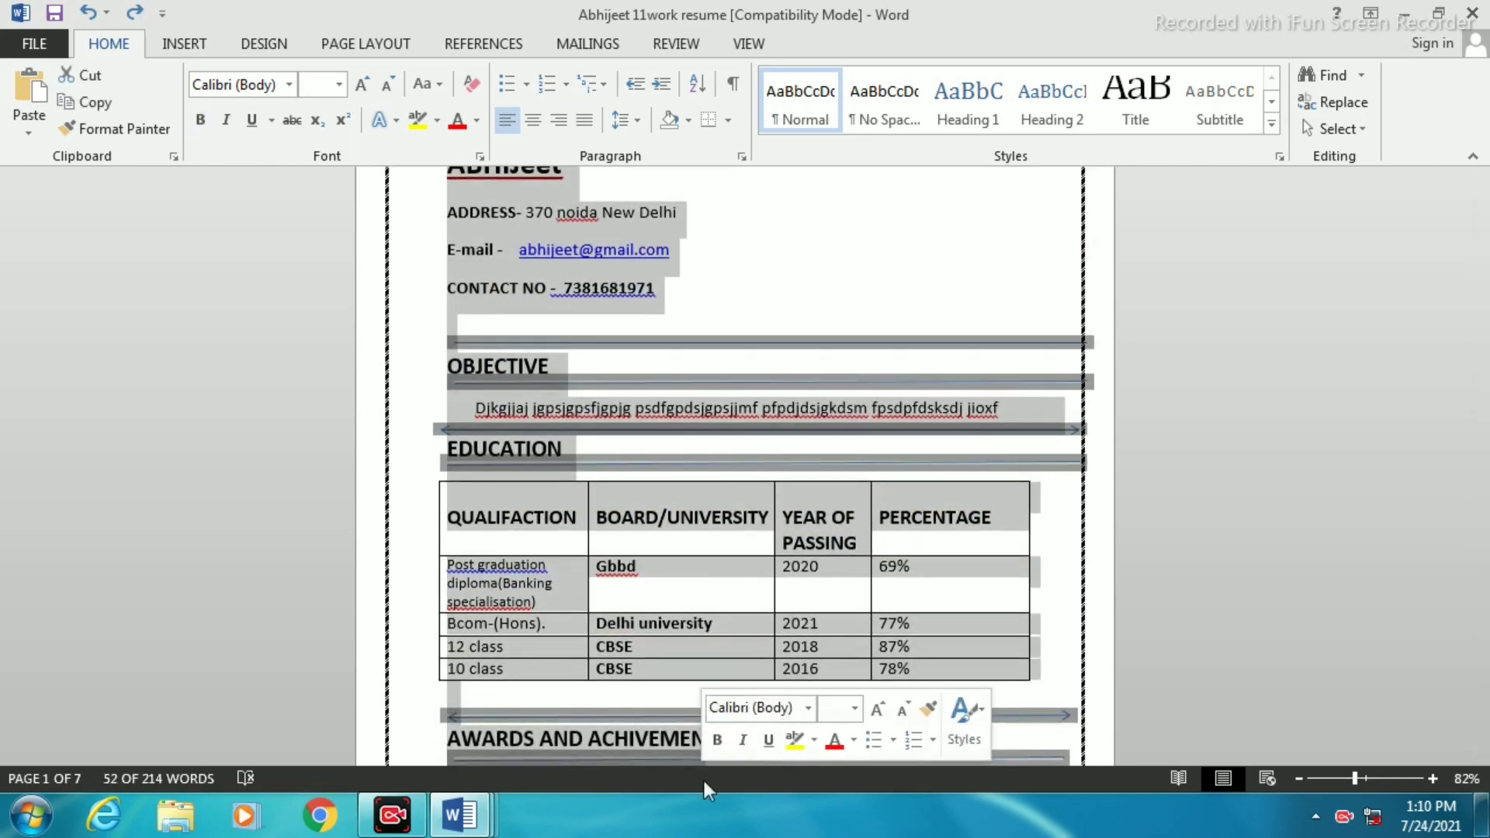
key(Delete)
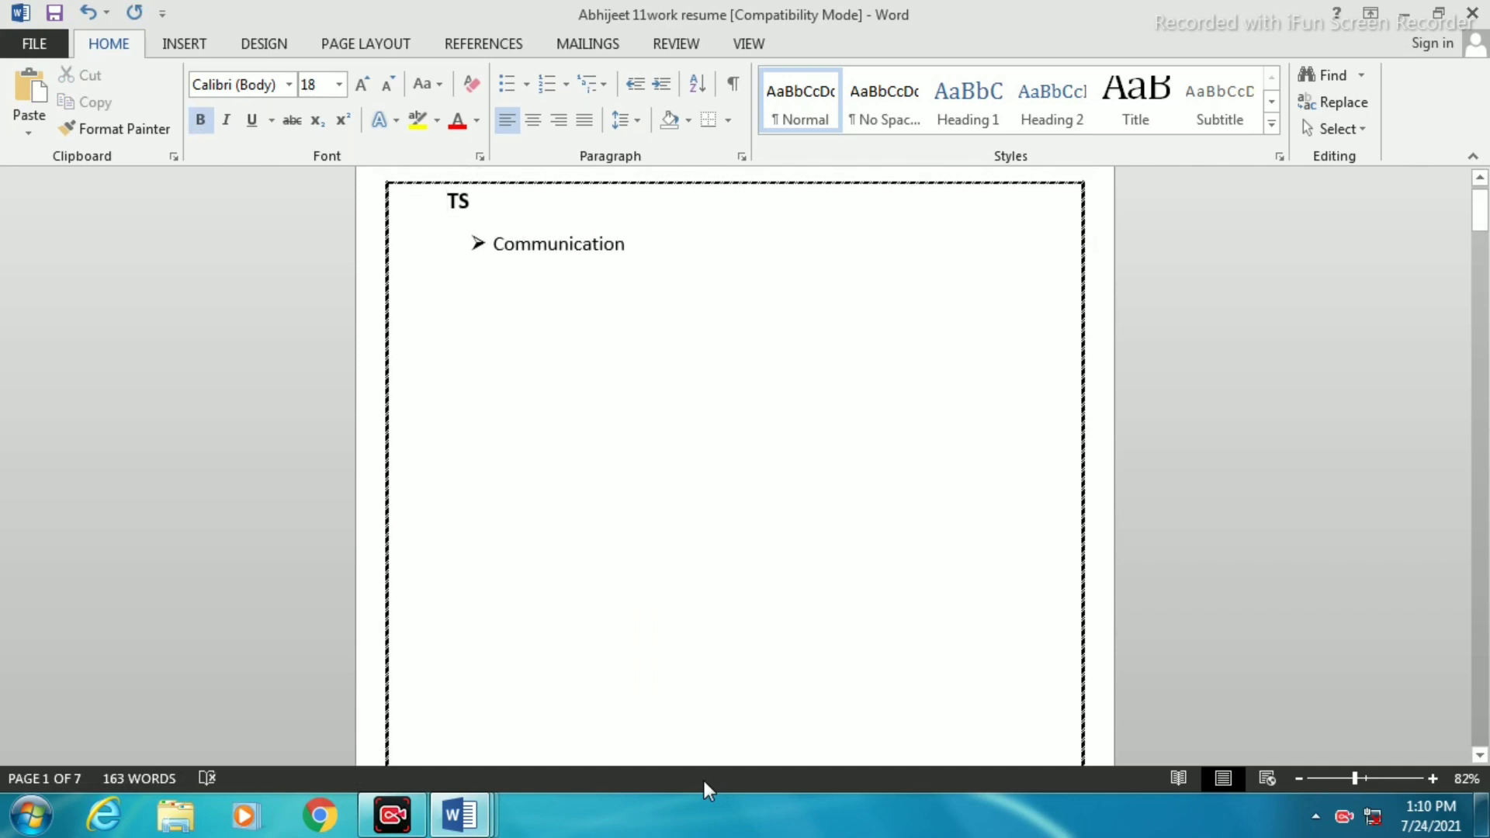
key(ctrl+z)
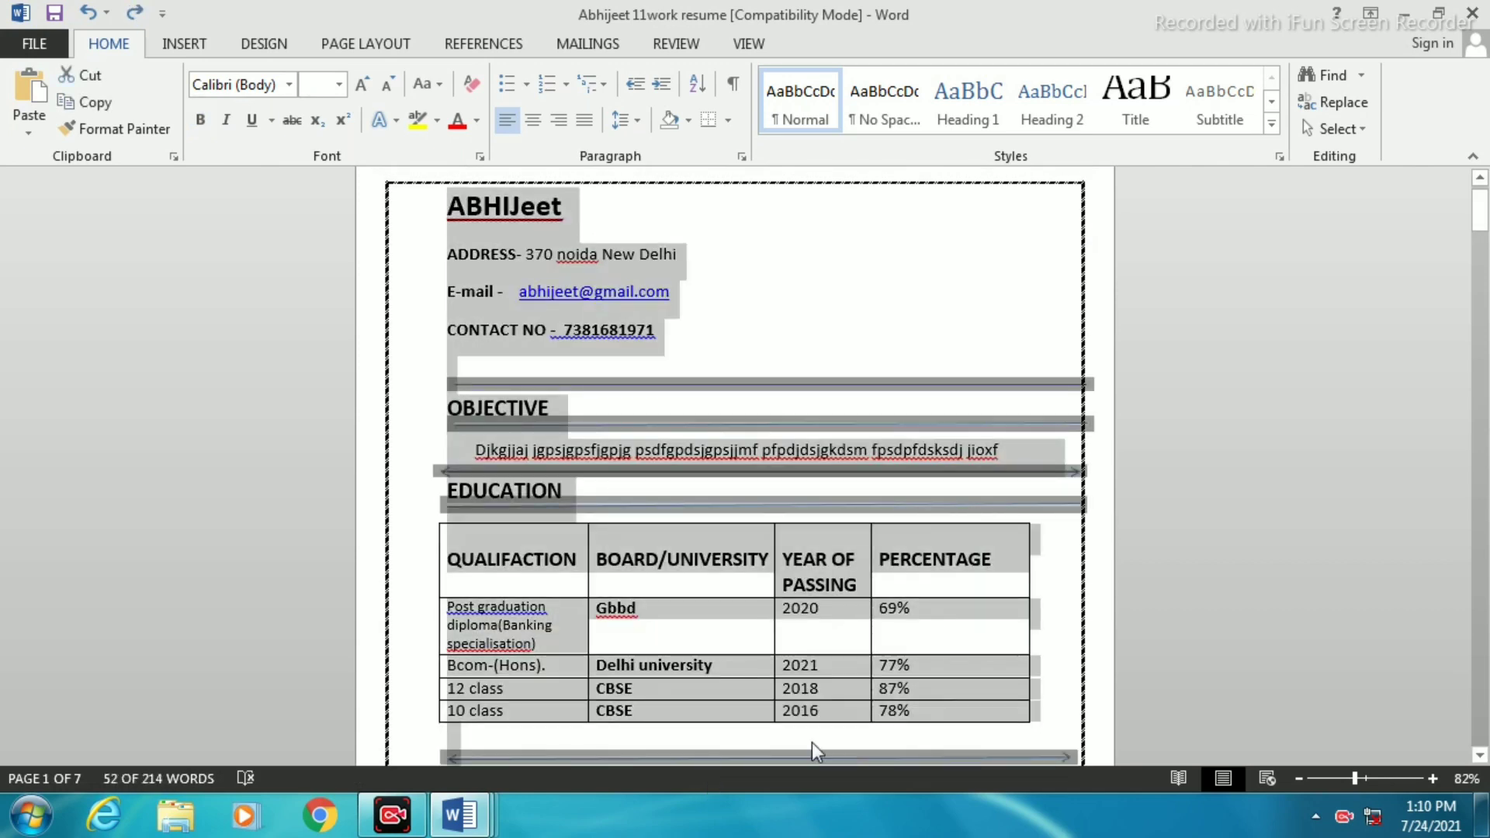
click(788, 312)
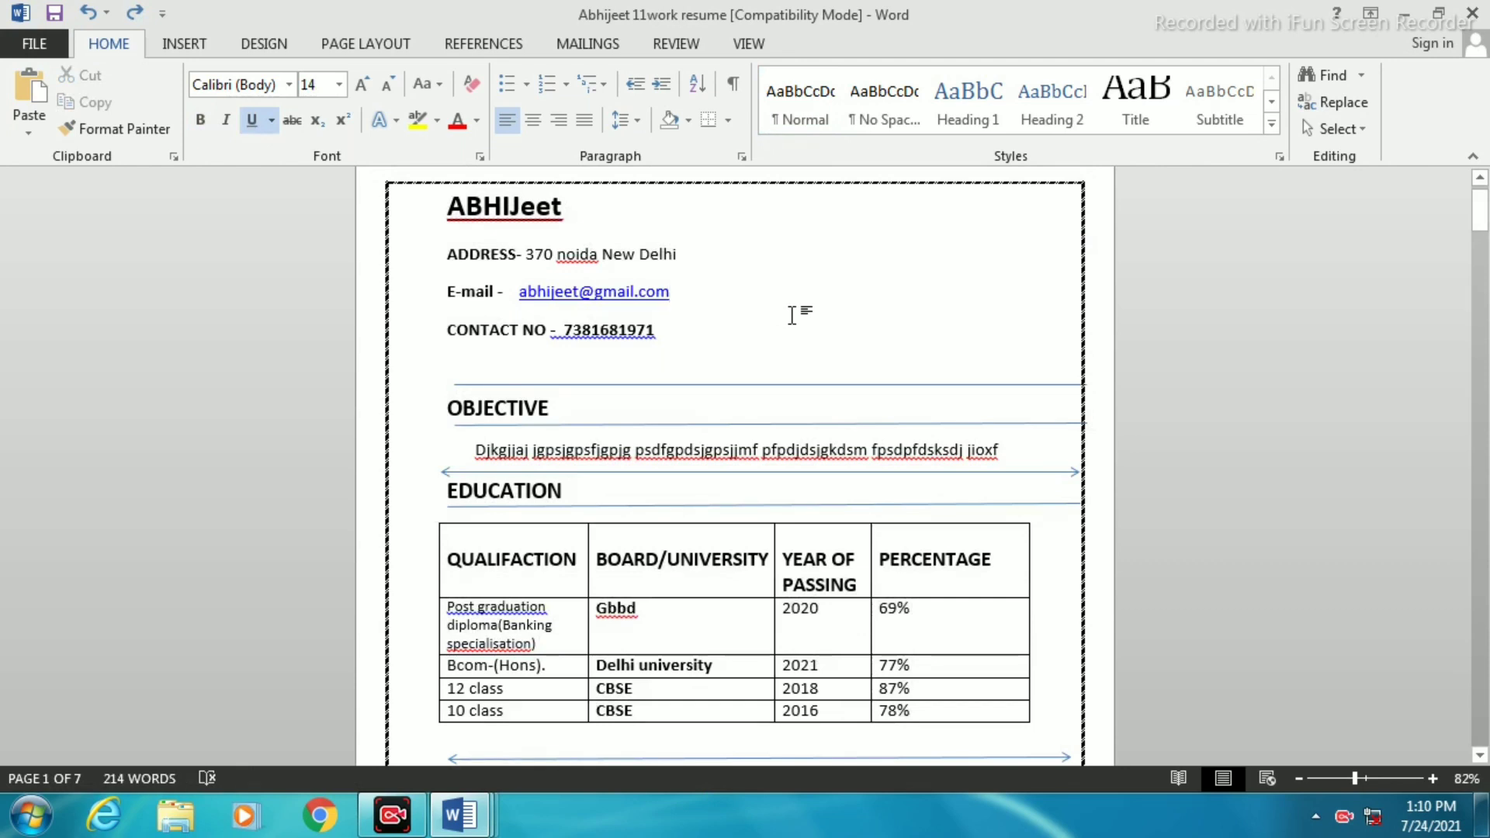
scroll(834, 310, up, 1)
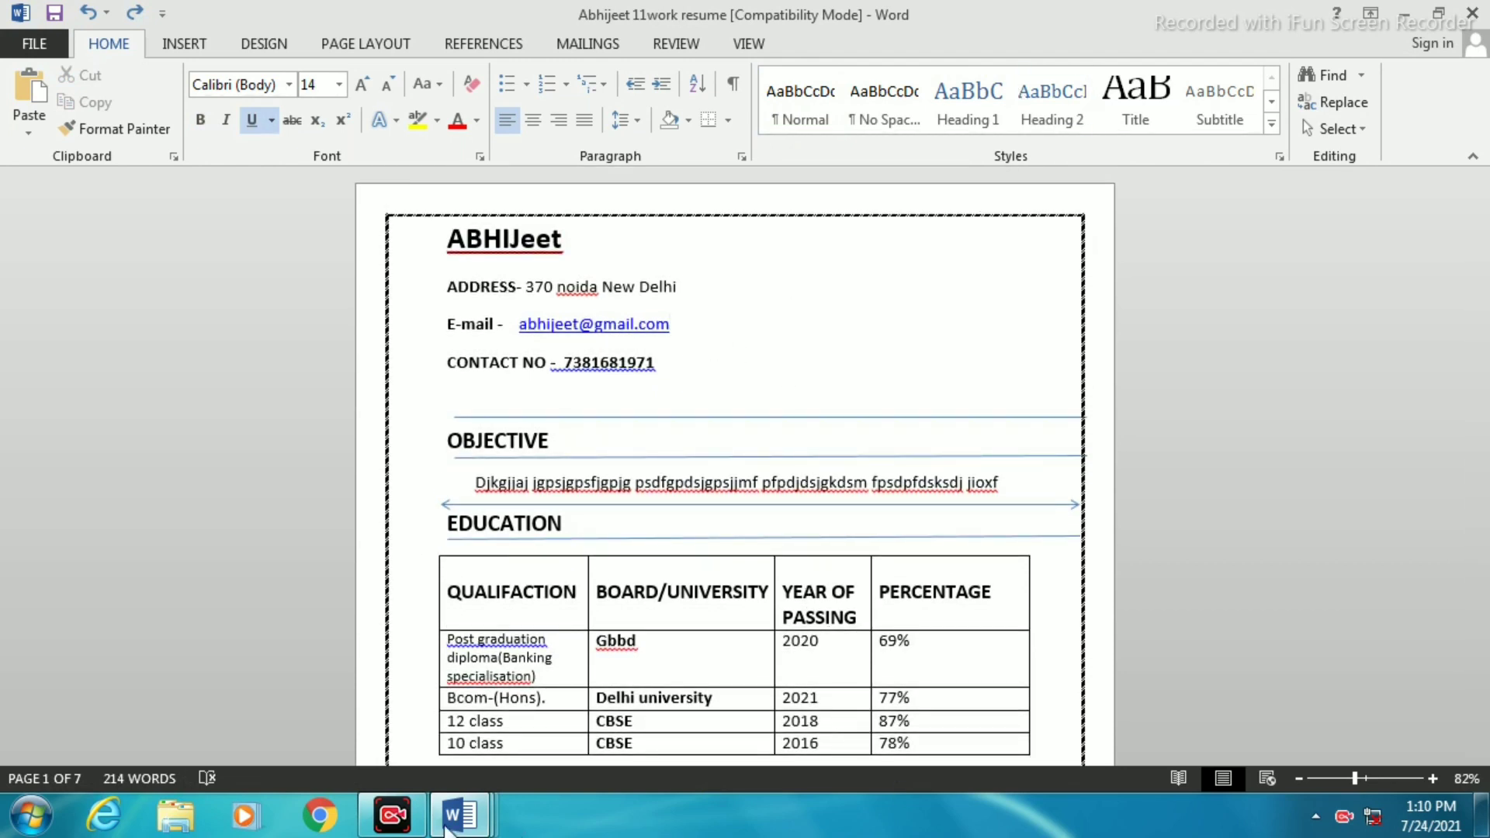
click(1343, 819)
right_click(1343, 821)
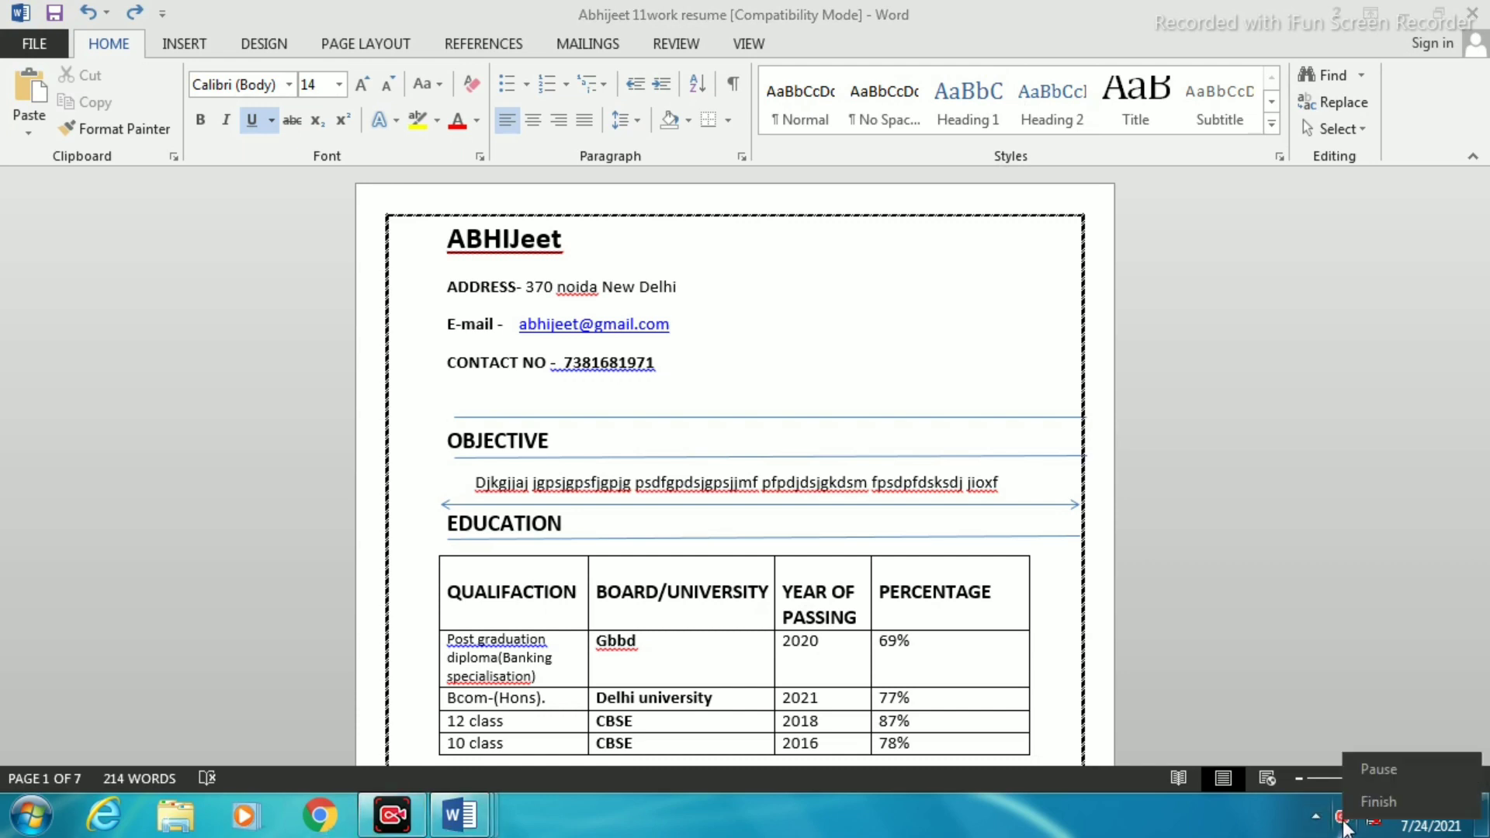